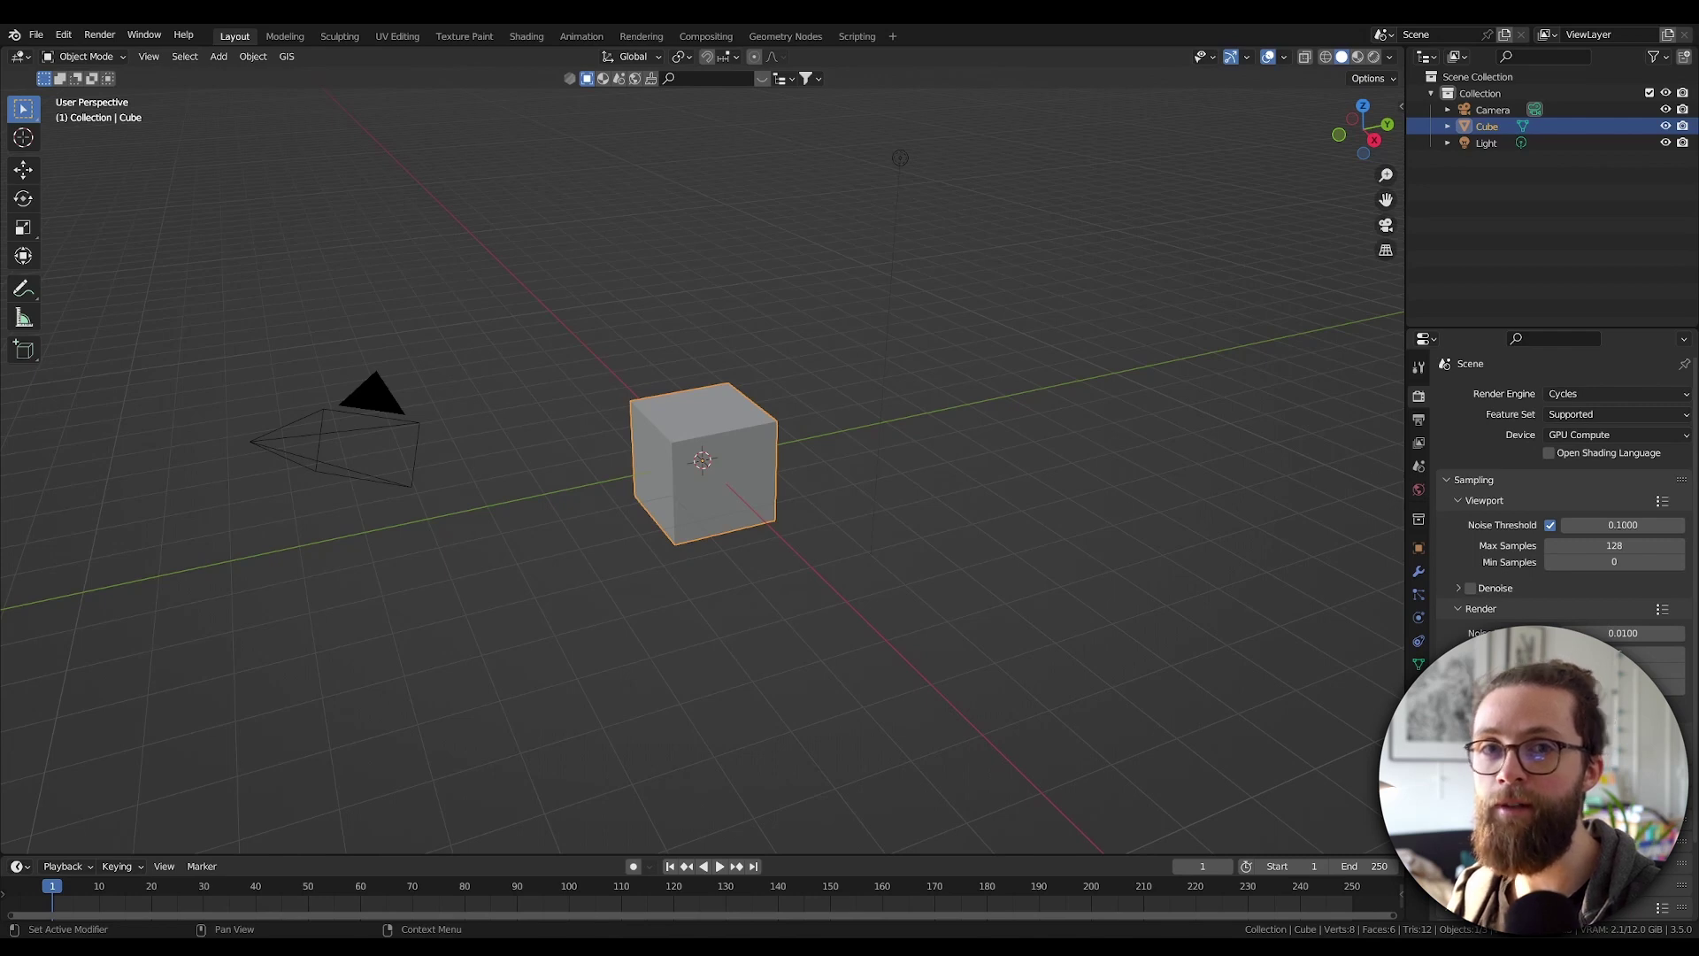
Add a Bezier curve, move it behind the cube and rotate it.
{"action": "key", "text": "shift+a"}
{"action": "mouse_move", "coordinate": [619, 387]}
{"action": "left_click", "coordinate": [732, 394]}
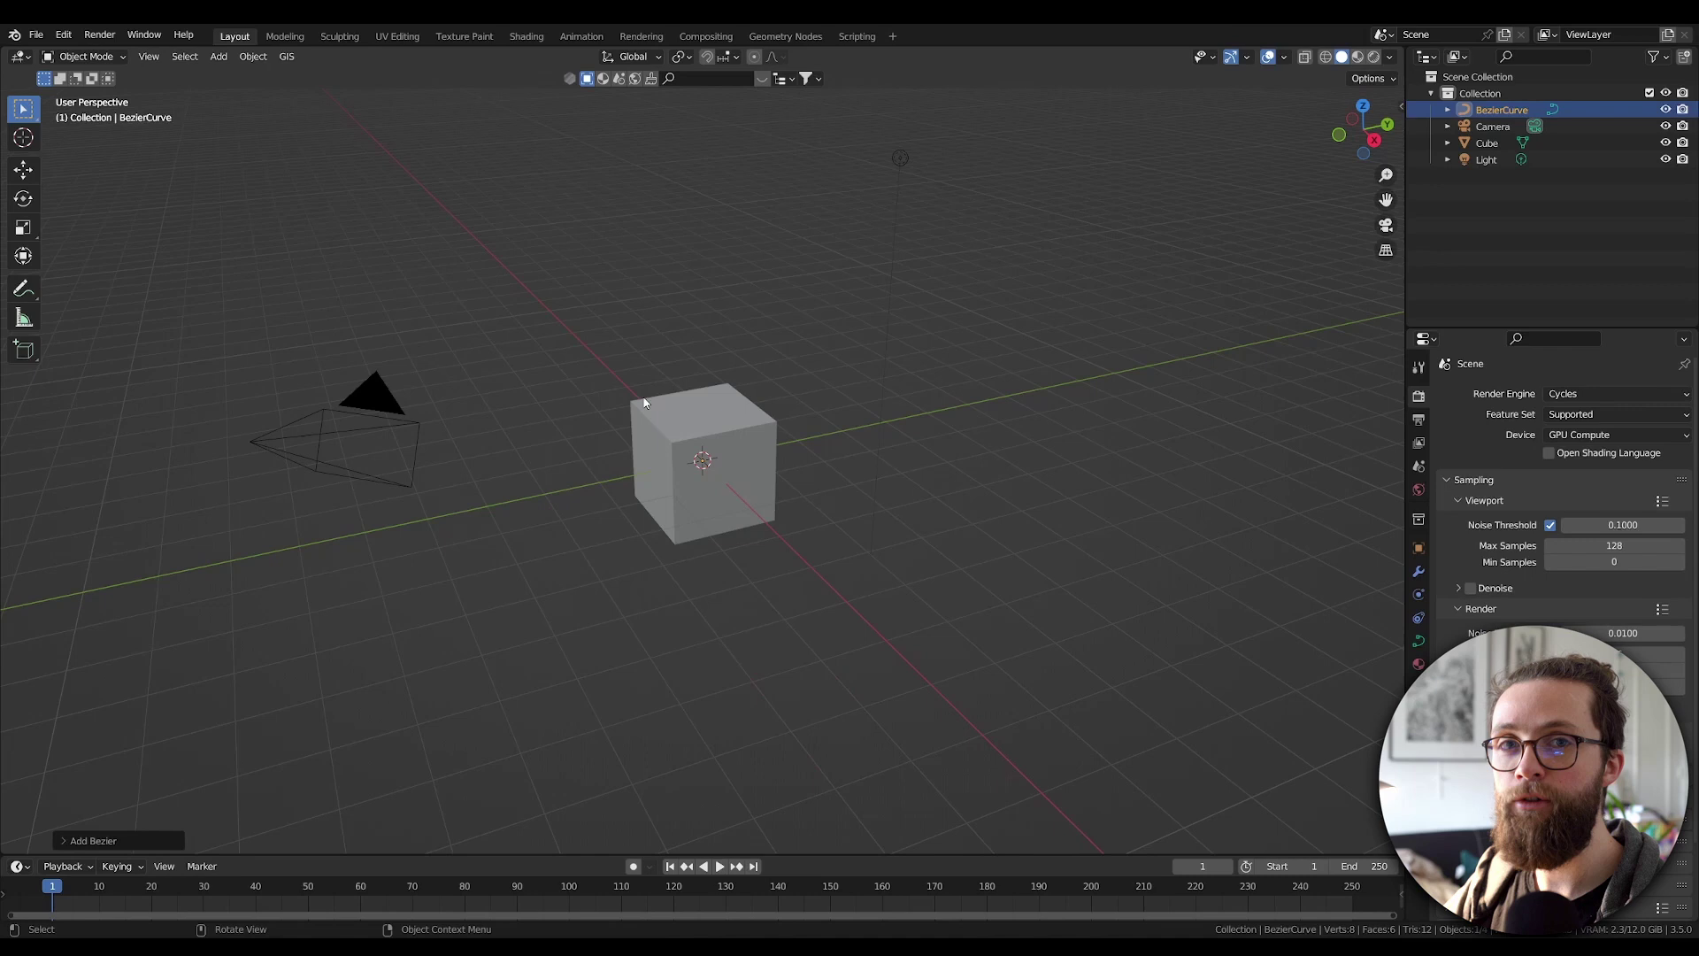
{"action": "key", "text": "g"}
{"action": "left_click", "coordinate": [545, 323]}
{"action": "key", "text": "r"}
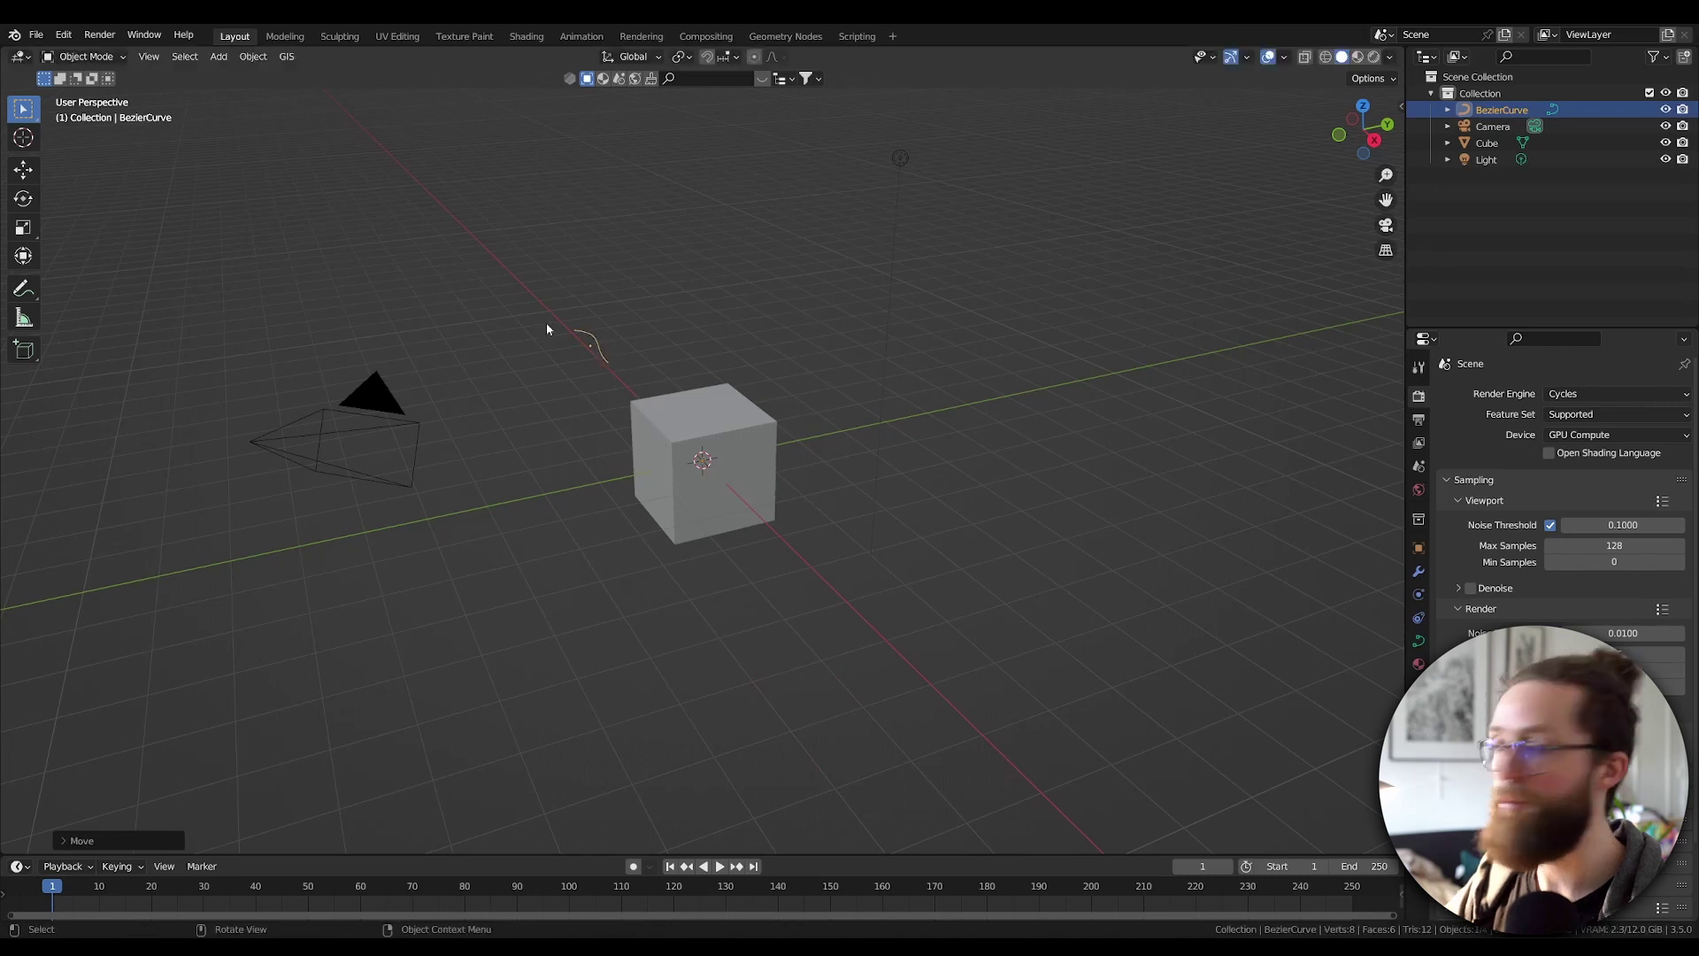
{"action": "left_click", "coordinate": [618, 427]}
Duplicate the curve, place the copy beside the original and rotate it to a different angle.
{"action": "key", "text": "shift+d"}
{"action": "left_click", "coordinate": [697, 415]}
{"action": "key", "text": "r"}
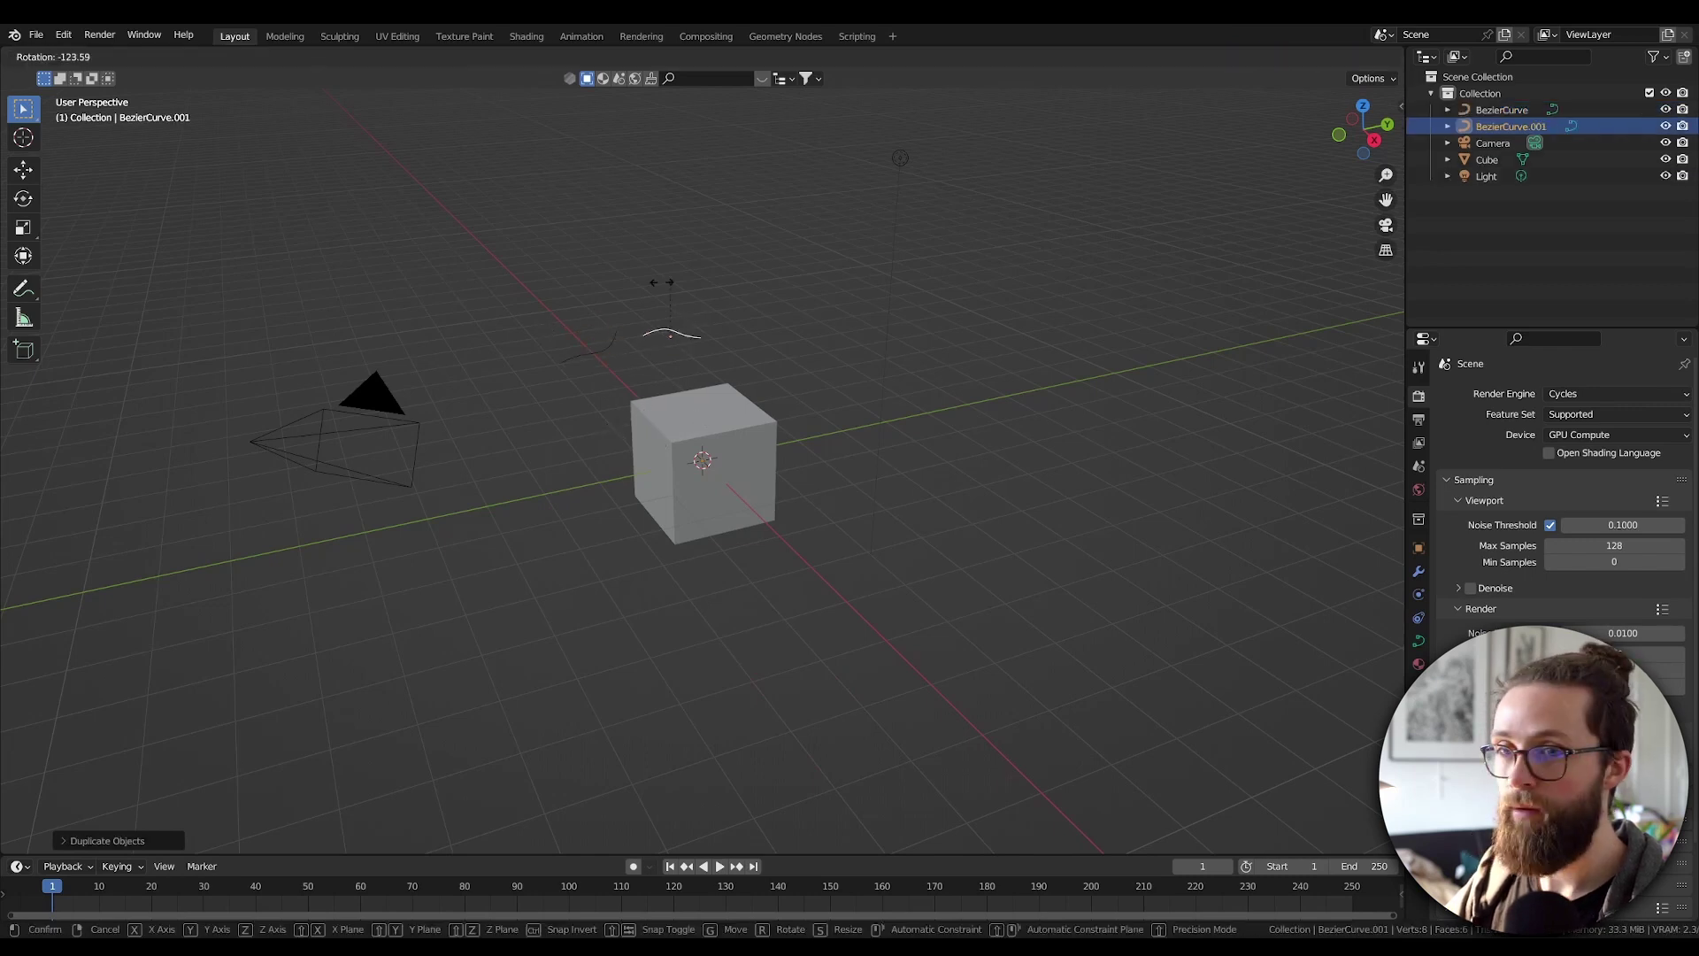
{"action": "left_click", "coordinate": [748, 320]}
Make a third curve by duplicating the second one, placing it behind the others, rotating it and scaling it up.
{"action": "key", "text": "shift+d"}
{"action": "left_click", "coordinate": [708, 319]}
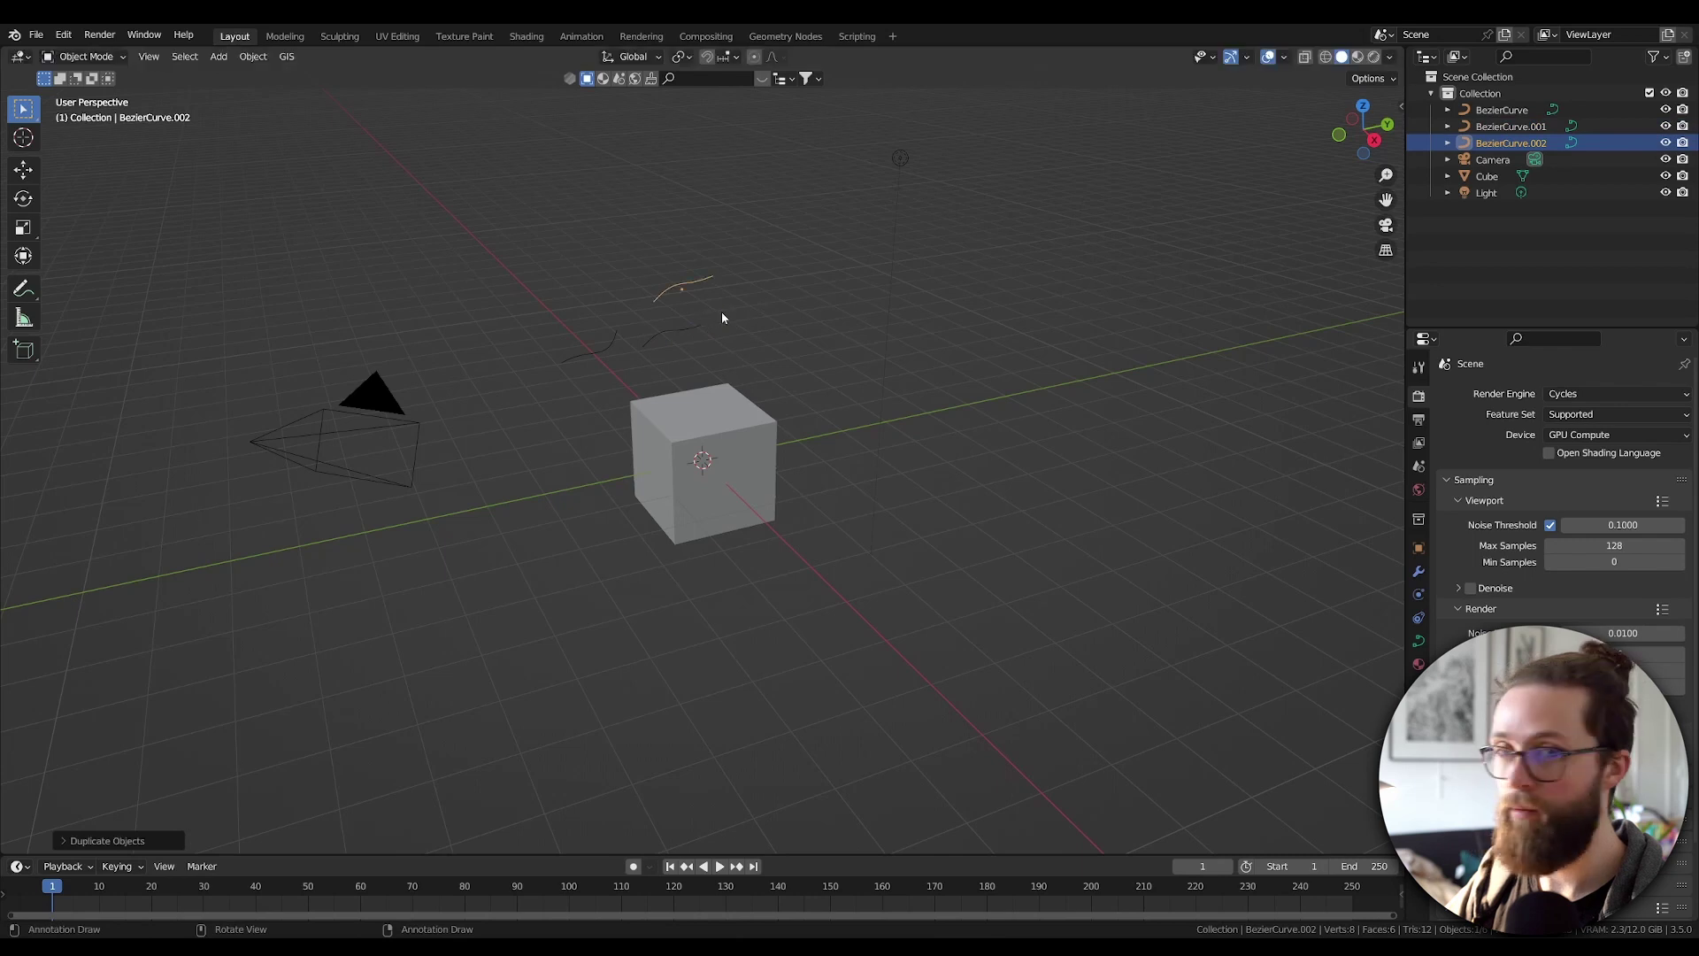
{"action": "key", "text": "r"}
{"action": "left_click", "coordinate": [616, 342]}
{"action": "key", "text": "s"}
{"action": "left_click", "coordinate": [773, 322]}
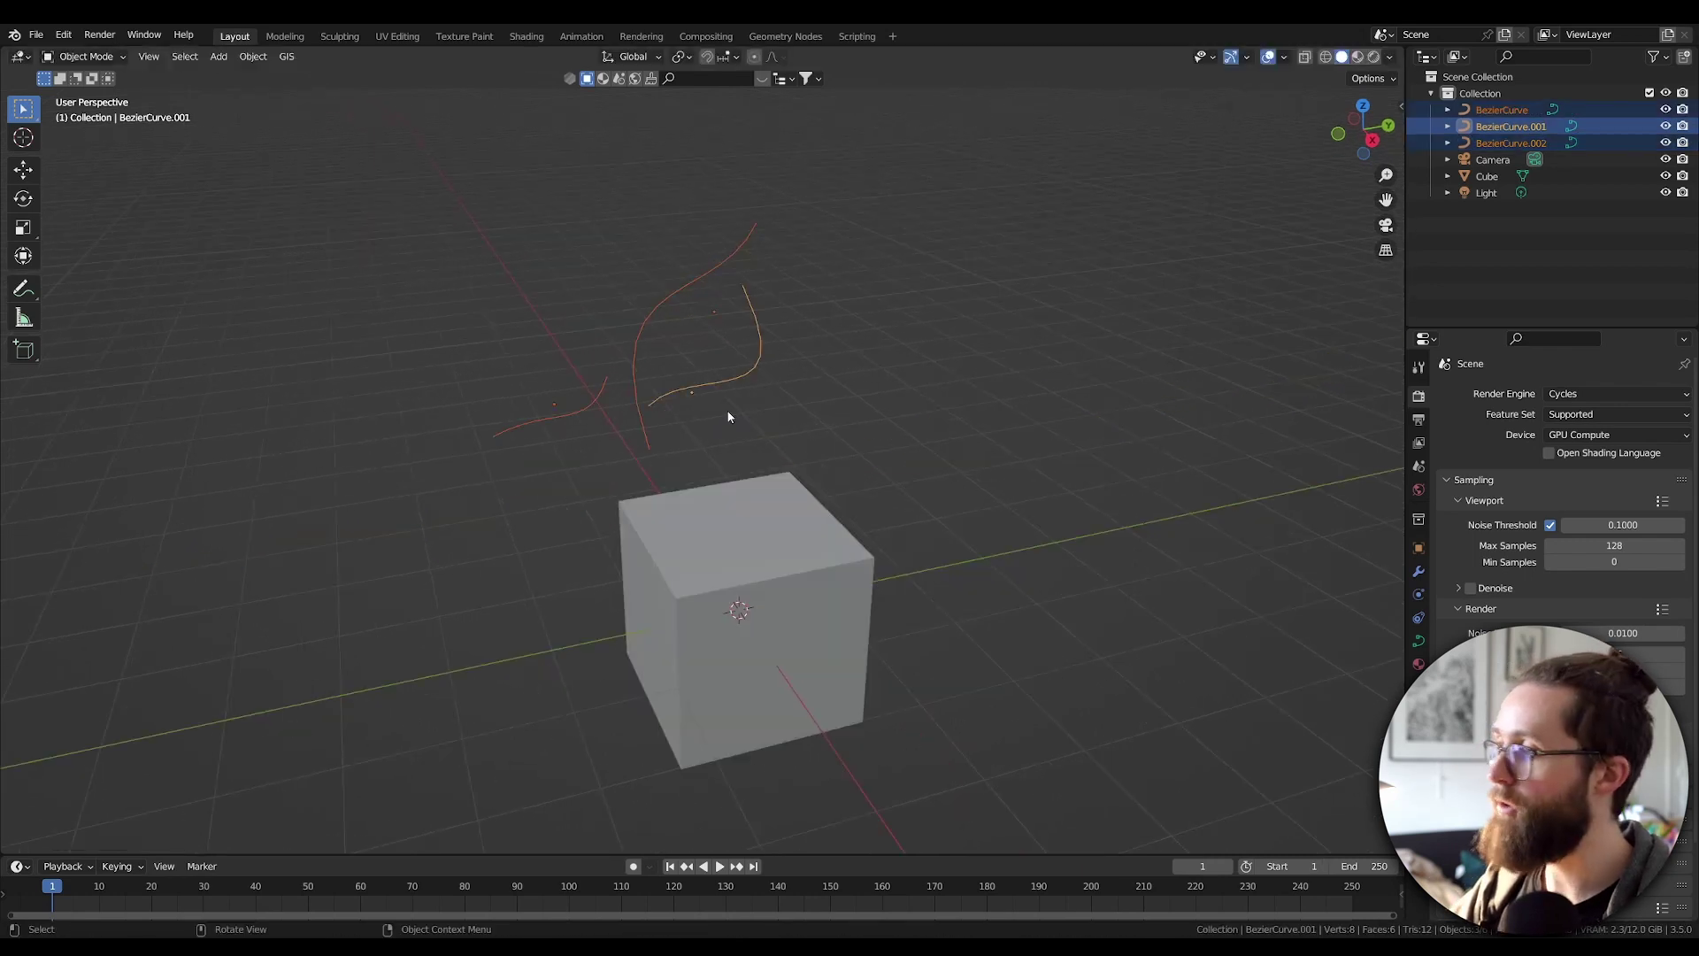
Move the three selected Bezier curves into a new collection named "Curves to join".
{"action": "key", "text": "m"}
{"action": "left_click", "coordinate": [729, 411]}
{"action": "type", "text": "C"}
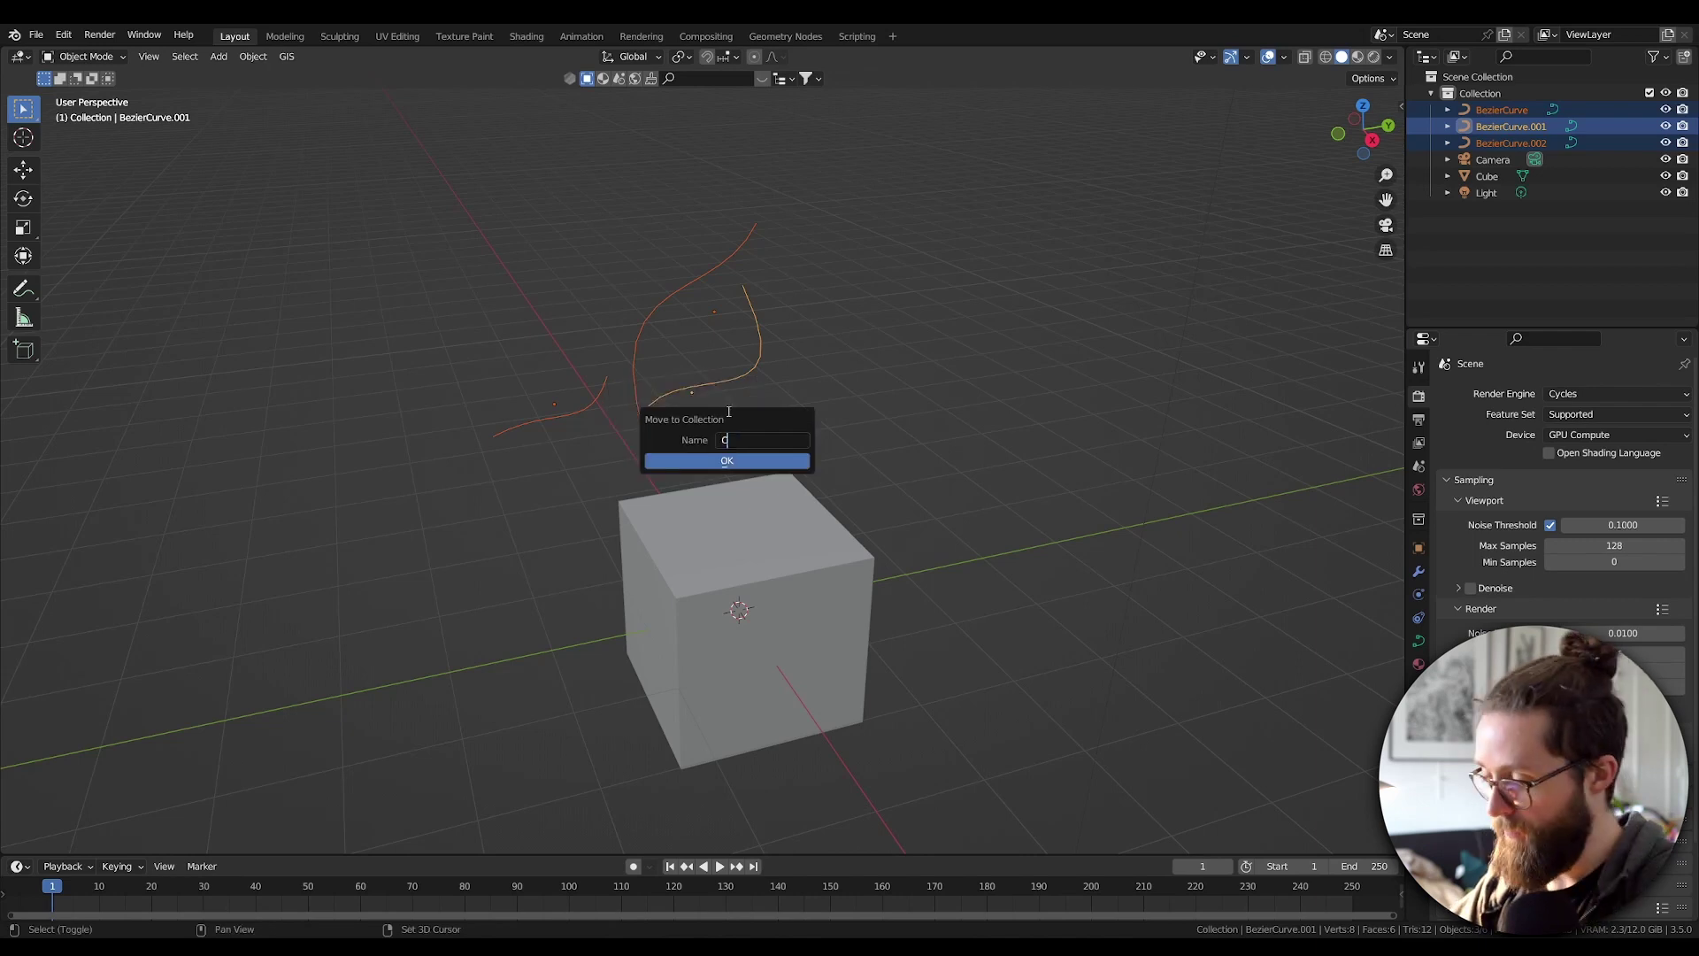
{"action": "type", "text": "urves to join"}
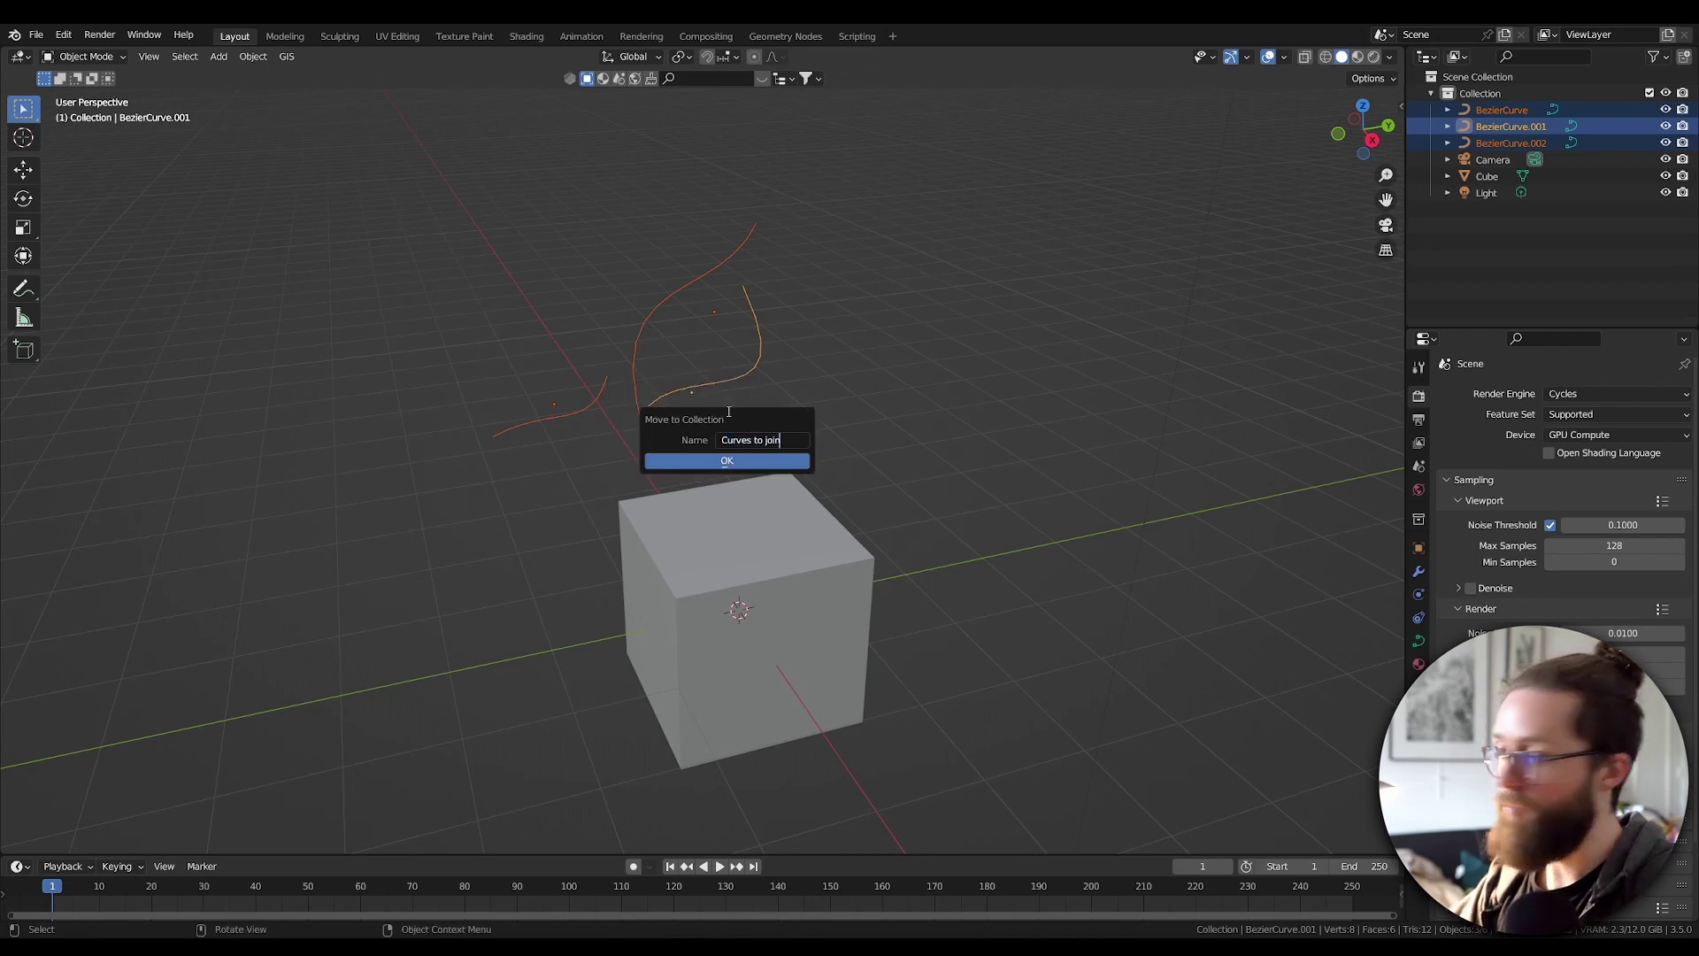
{"action": "left_click", "coordinate": [715, 460]}
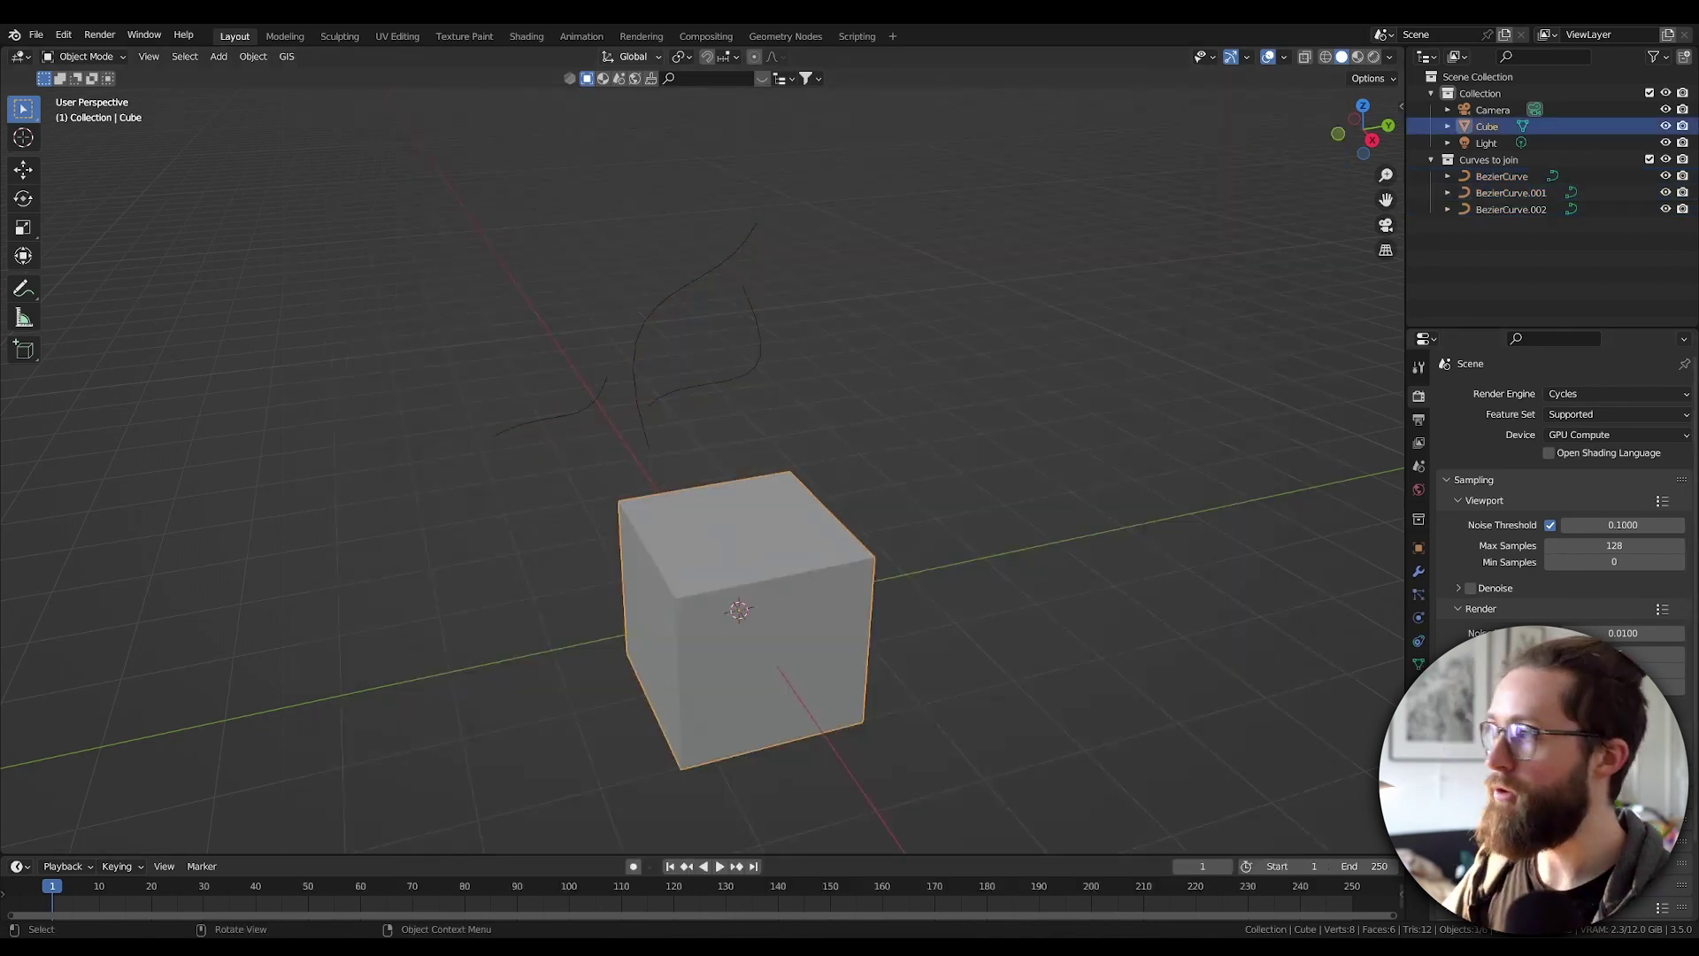
Create a geometry node tree on the cube and name it "Merge Curves".
{"action": "left_click", "coordinate": [785, 36]}
{"action": "left_click", "coordinate": [661, 515]}
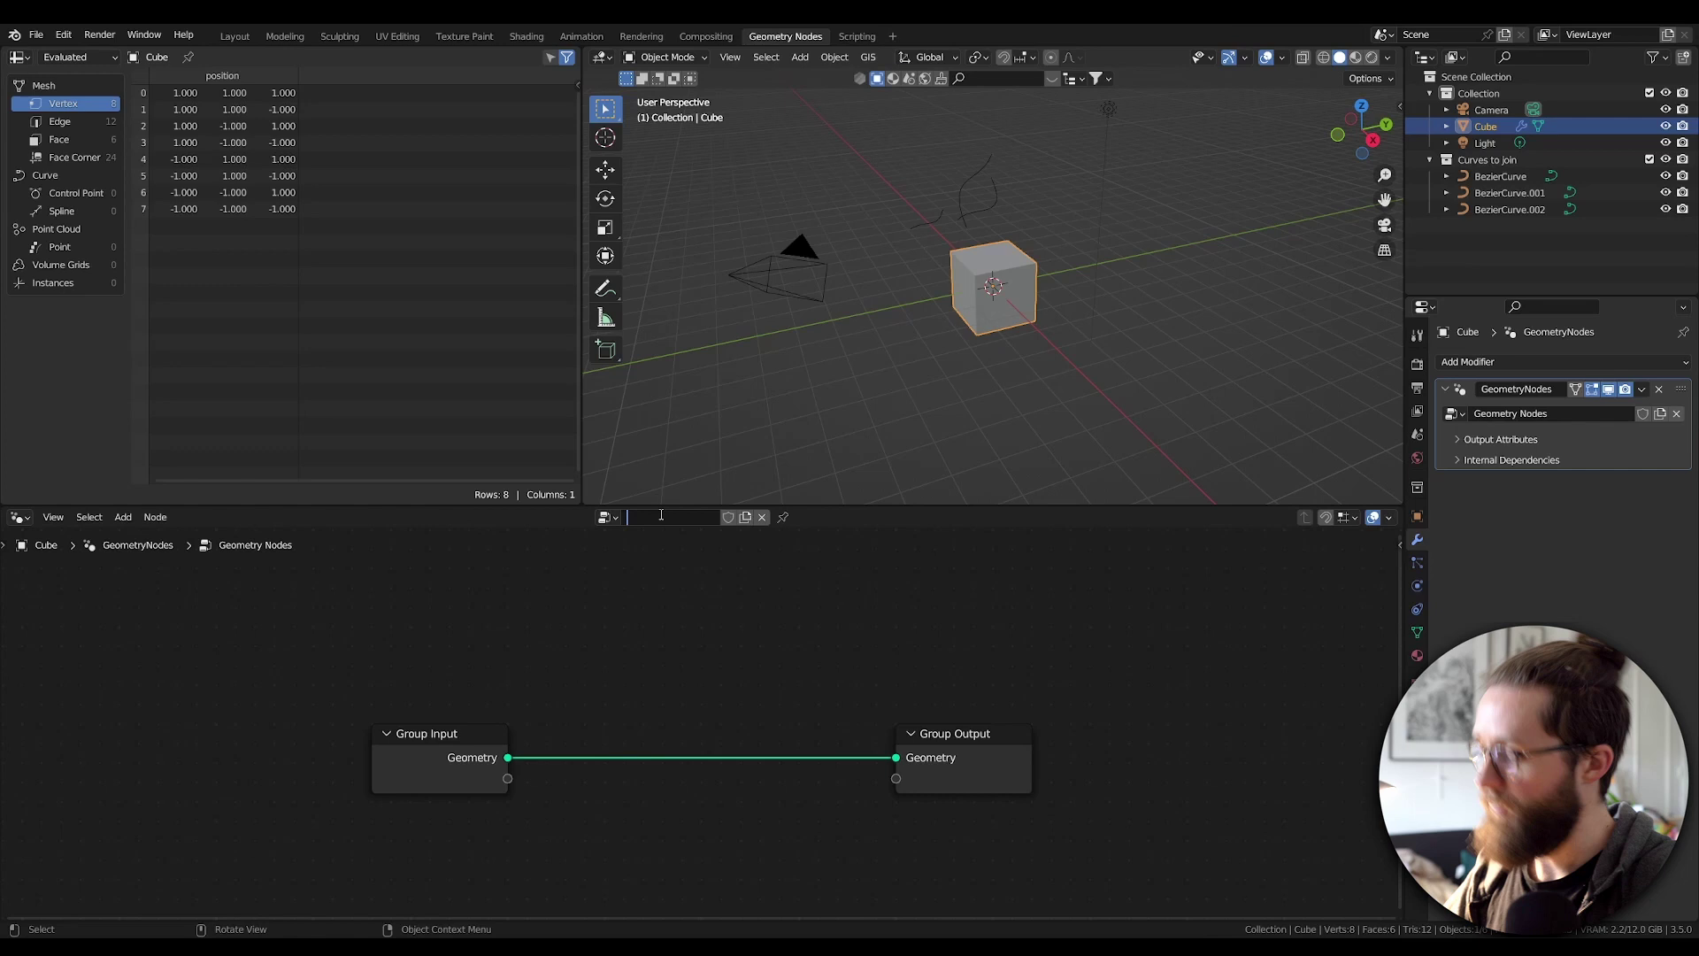
{"action": "type", "text": "Merge Curves"}
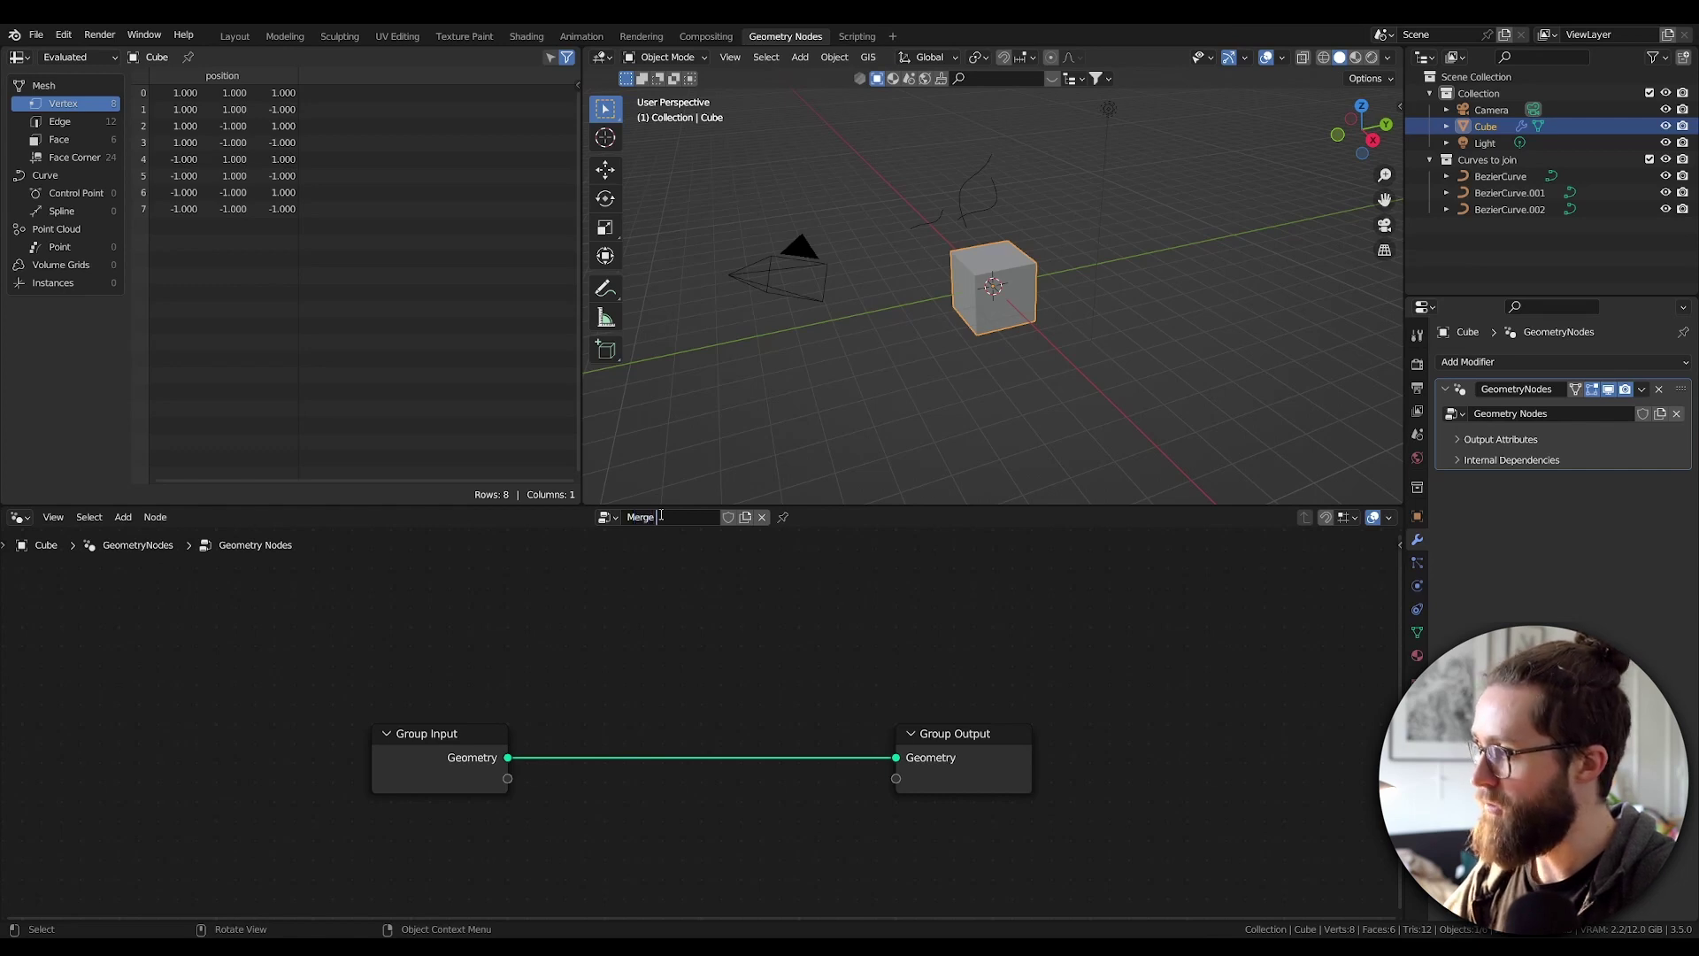
{"action": "key", "text": "Return"}
Bring "Curves to join" in as a Relative Collection Info node feeding the Group Output, and exclude that collection from the view layer.
{"action": "left_click_drag", "start_coordinate": [1485, 165], "coordinate": [513, 657]}
{"action": "left_click", "coordinate": [593, 639]}
{"action": "left_click_drag", "start_coordinate": [633, 610], "coordinate": [895, 758]}
{"action": "left_click", "coordinate": [1649, 161]}
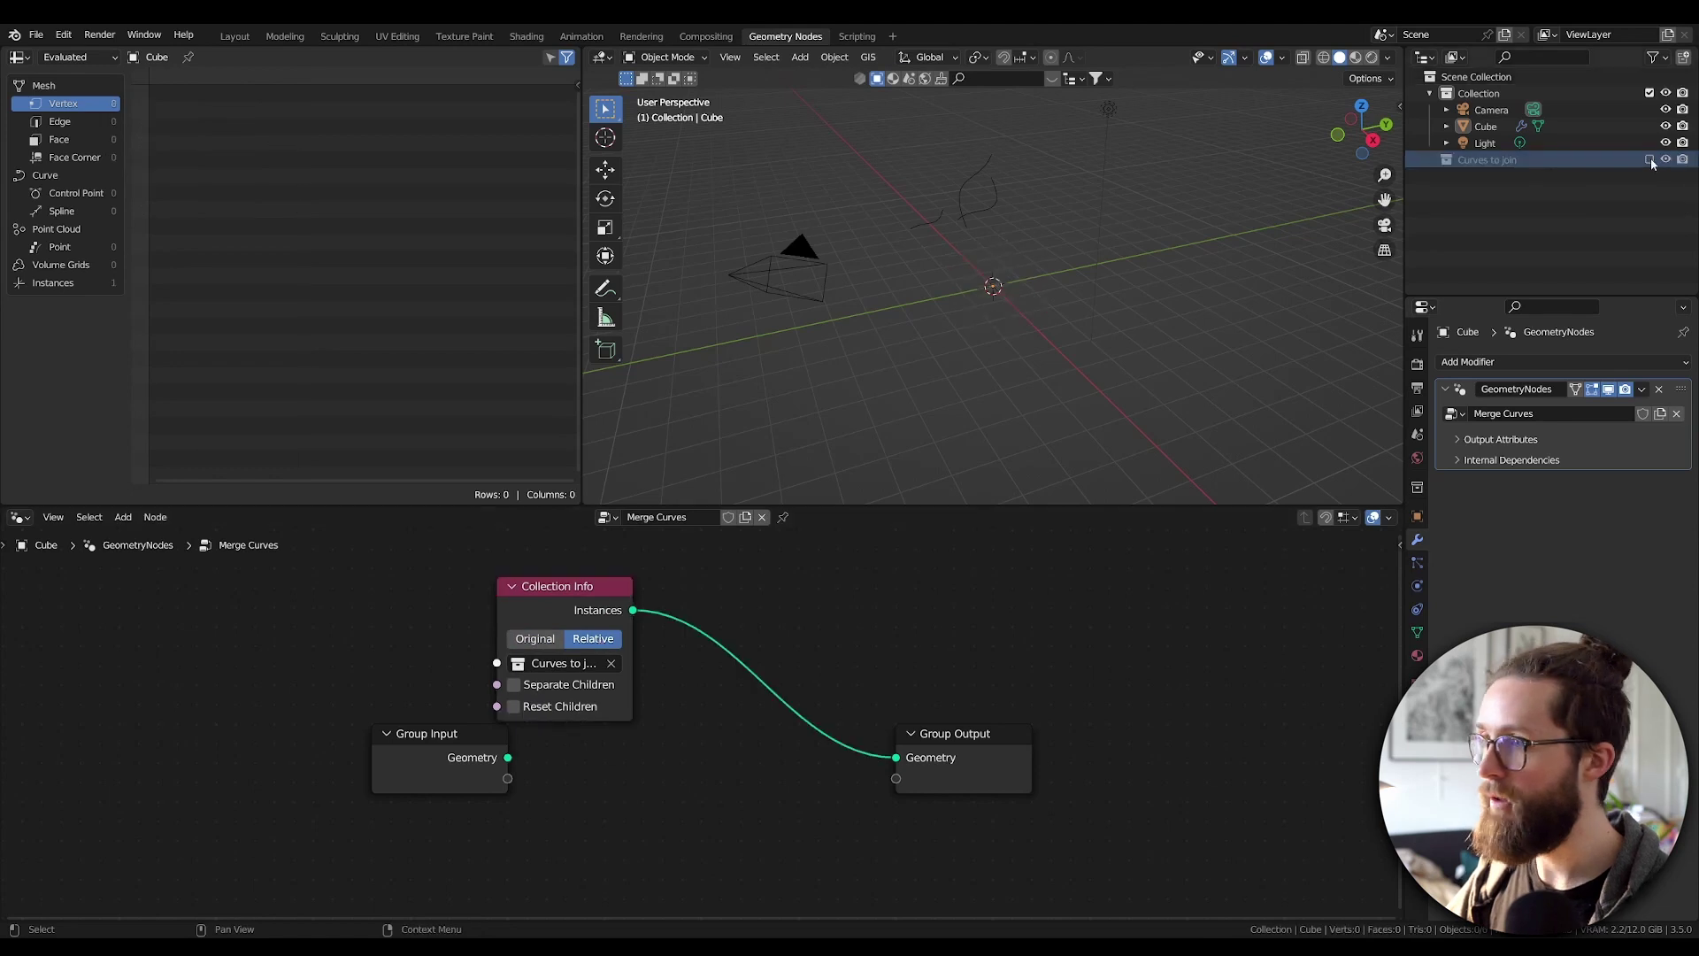
{"action": "left_click", "coordinate": [984, 214]}
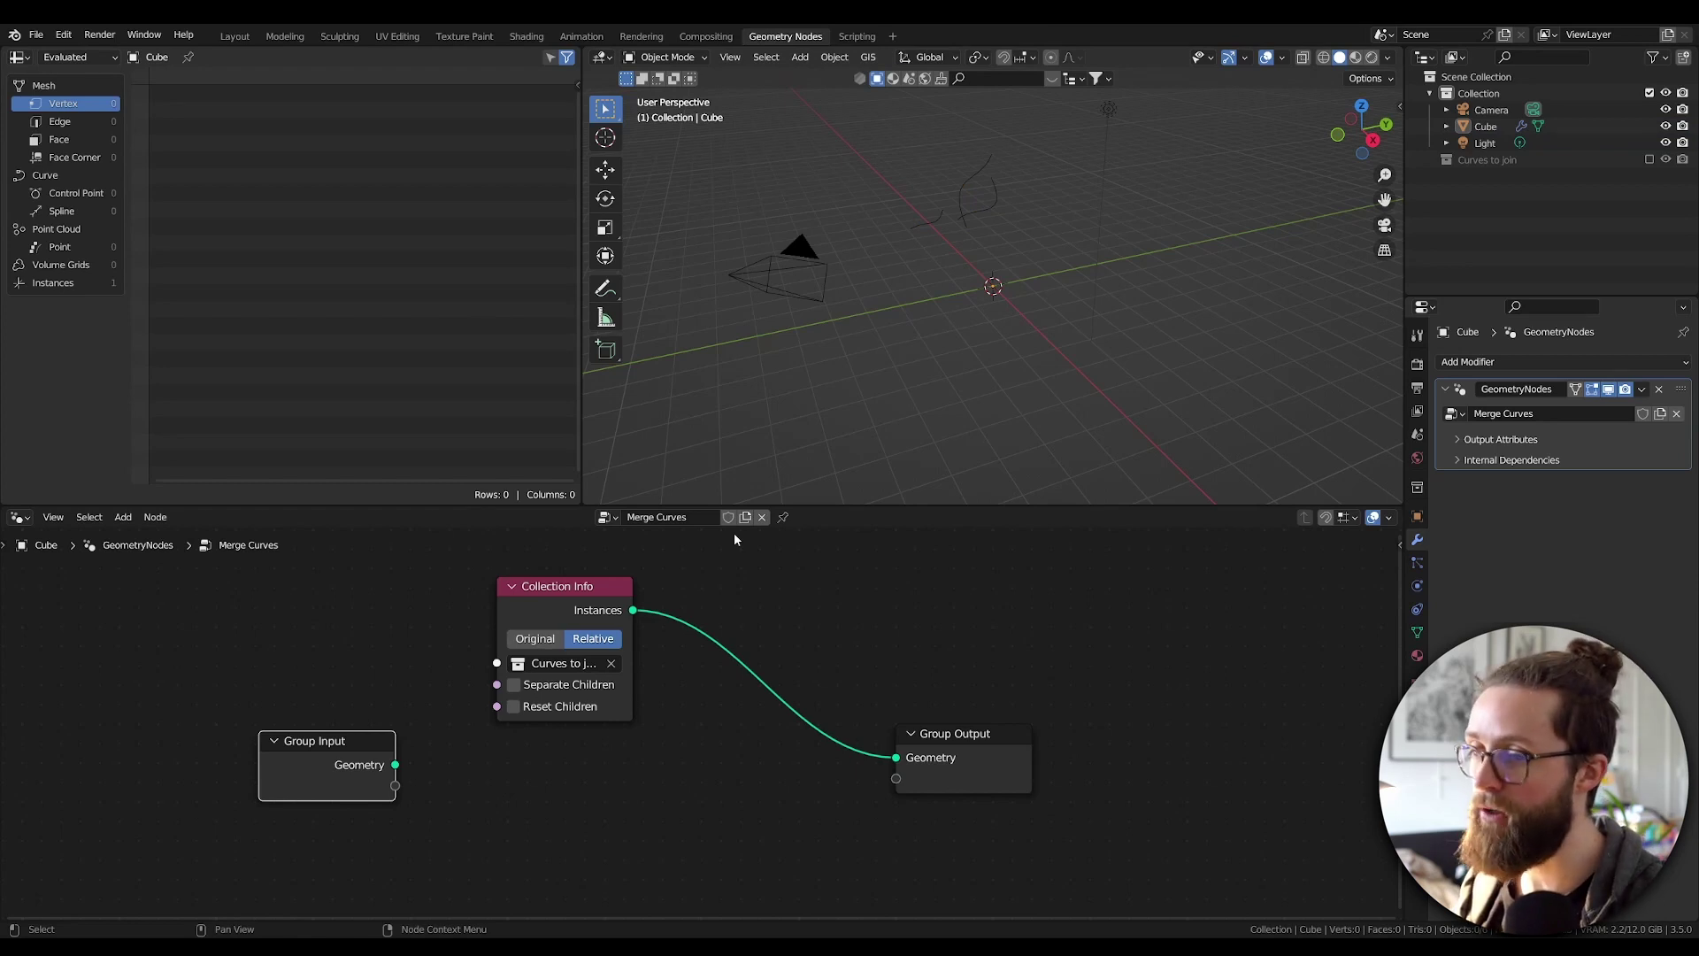
Insert a Realize Instances node between Collection Info and Group Output, and move the output node further away to make room.
{"action": "key", "text": "shift+a"}
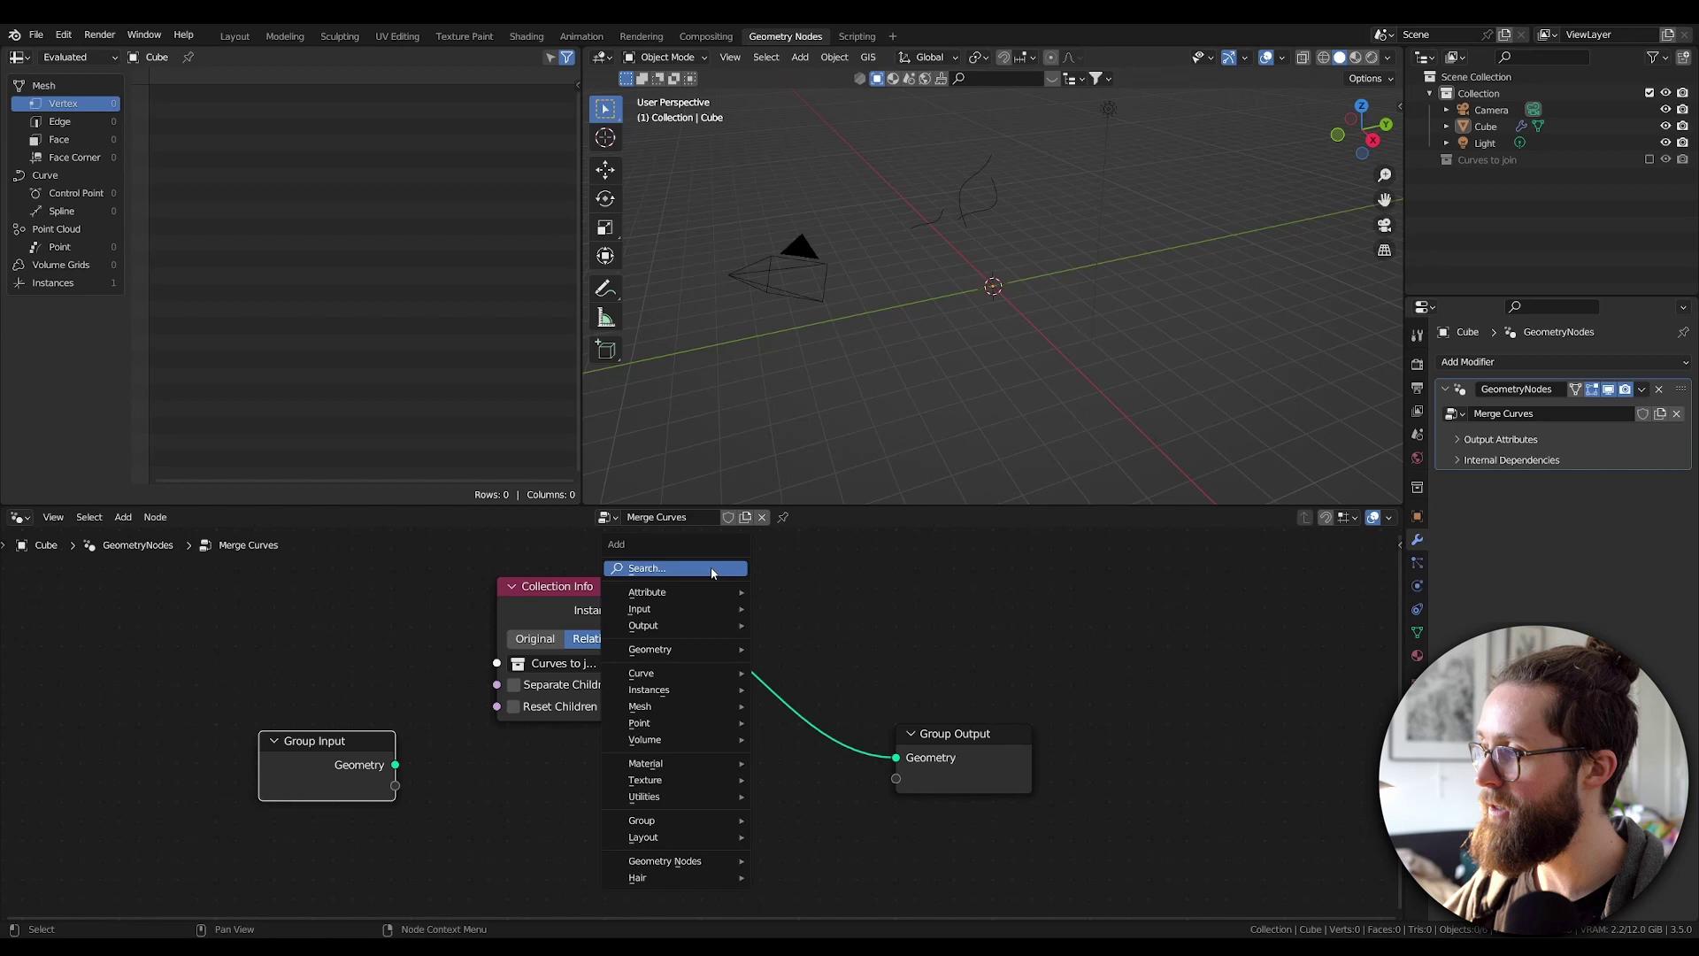
{"action": "type", "text": "real"}
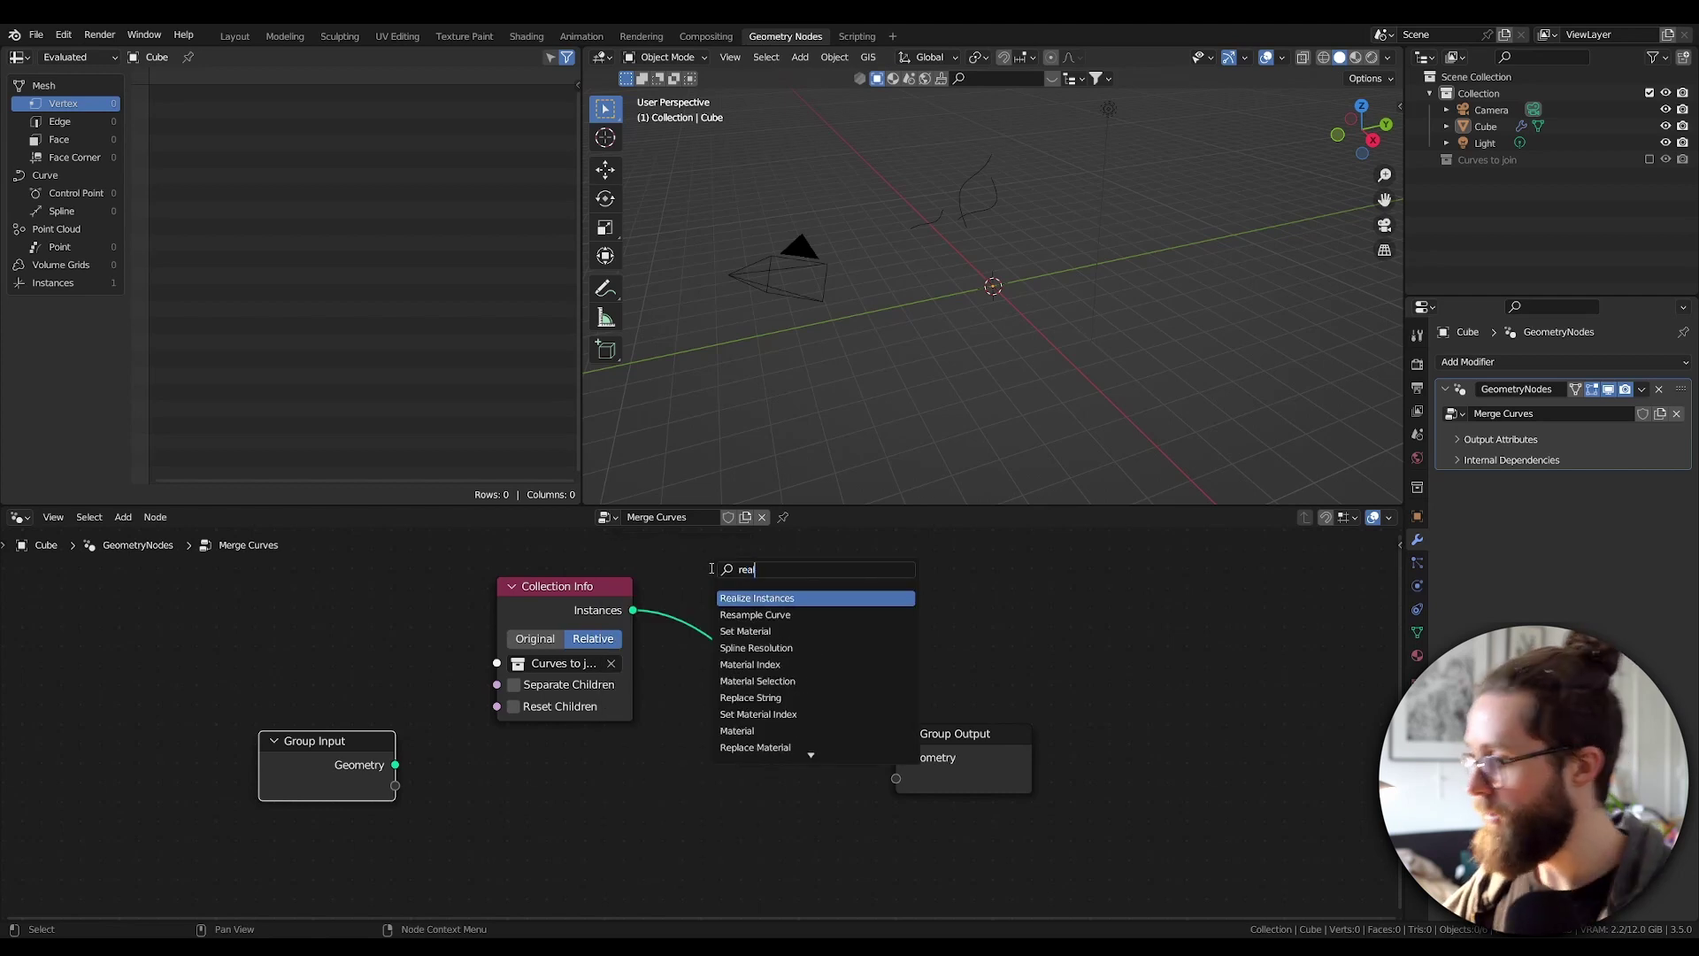
{"action": "key", "text": "Return"}
{"action": "left_click", "coordinate": [735, 623]}
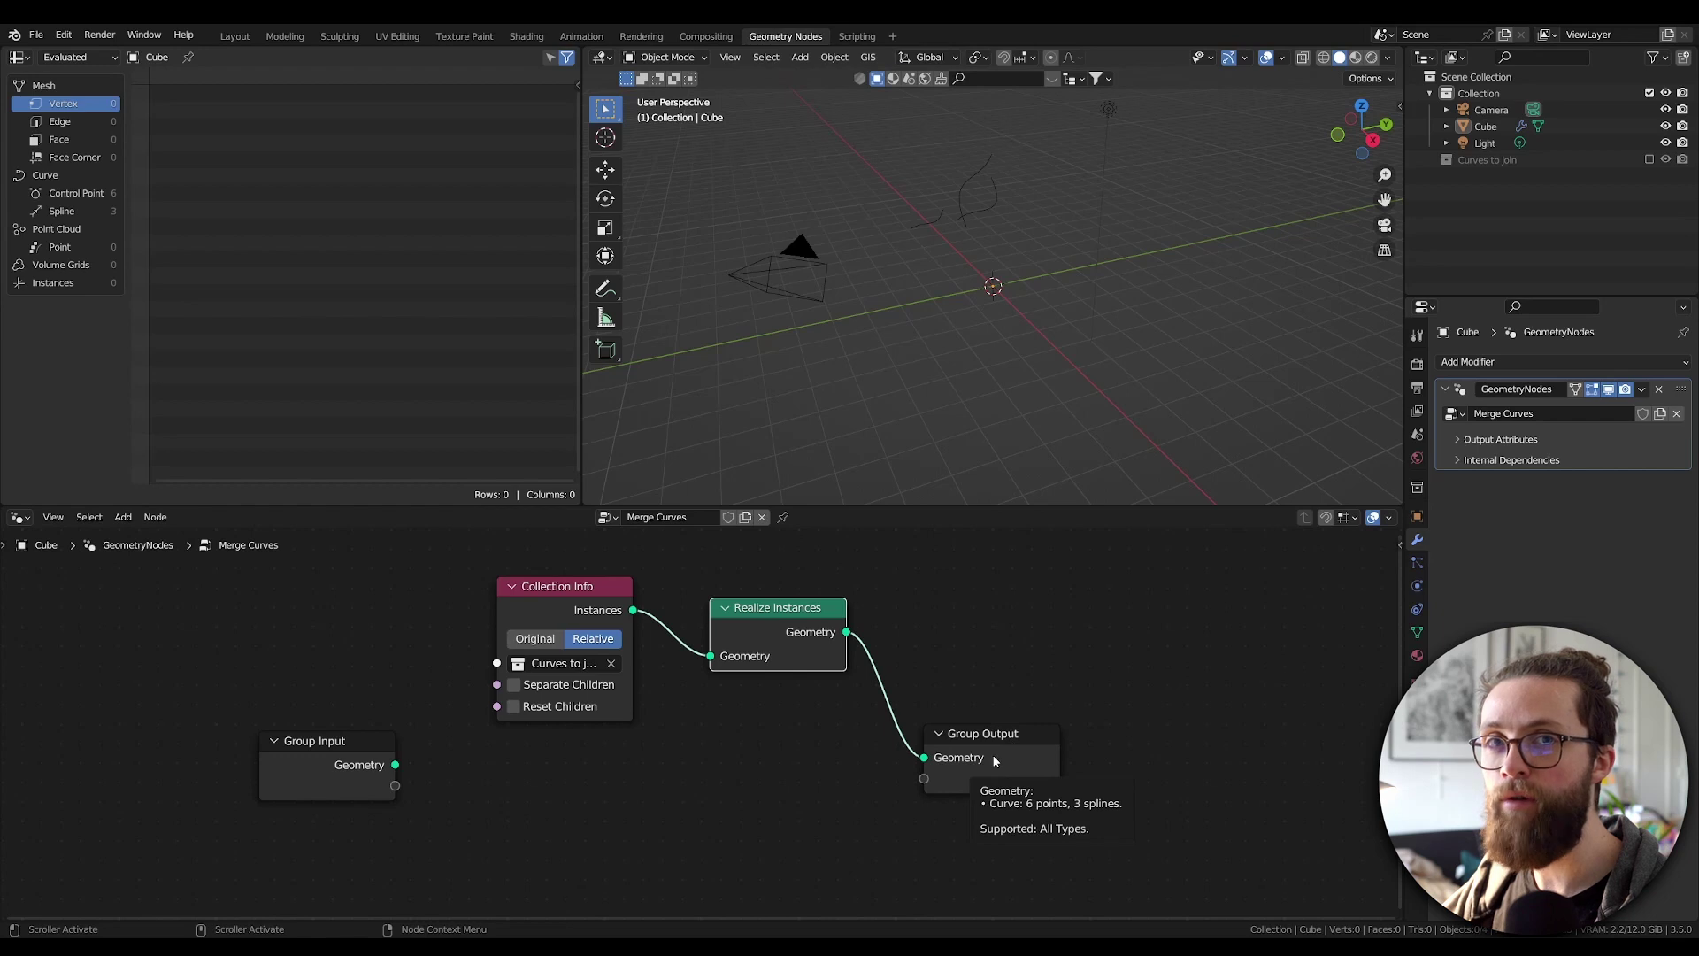
{"action": "left_click_drag", "start_coordinate": [1010, 754], "coordinate": [1024, 751]}
{"action": "left_click_drag", "start_coordinate": [1024, 751], "coordinate": [1205, 740]}
Add a Curve Line node above the existing nodes and connect it to a new Resample Curve node.
{"action": "key", "text": "shift+a"}
{"action": "type", "text": "curve"}
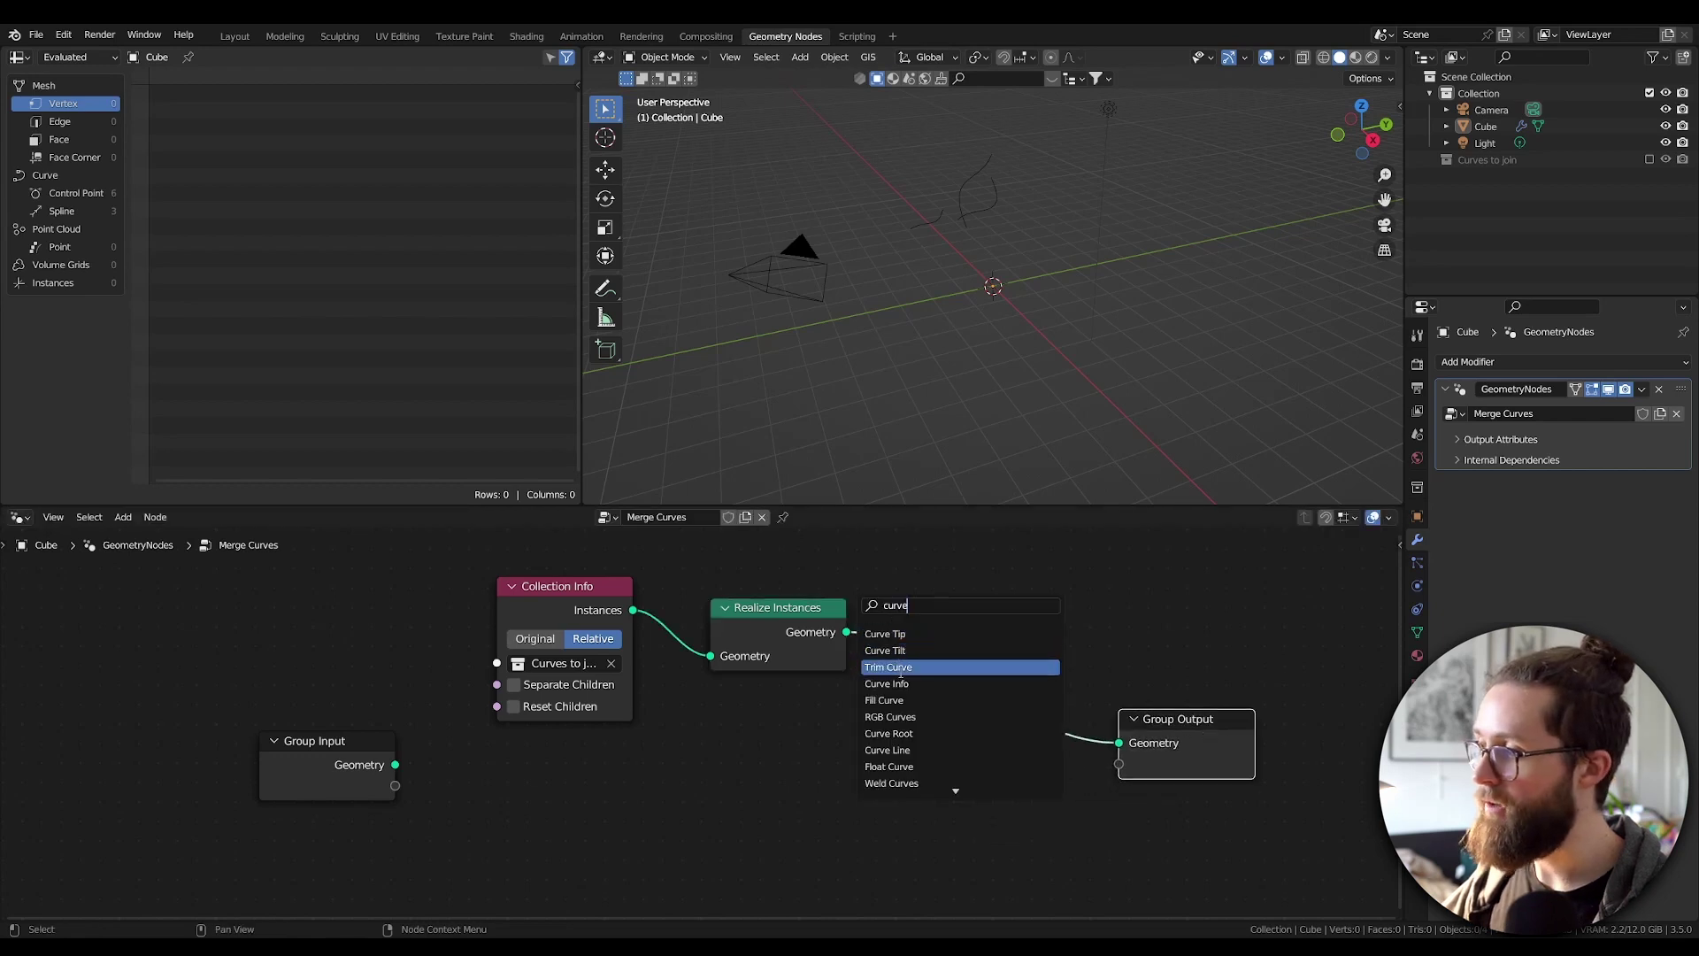
{"action": "left_click", "coordinate": [907, 752]}
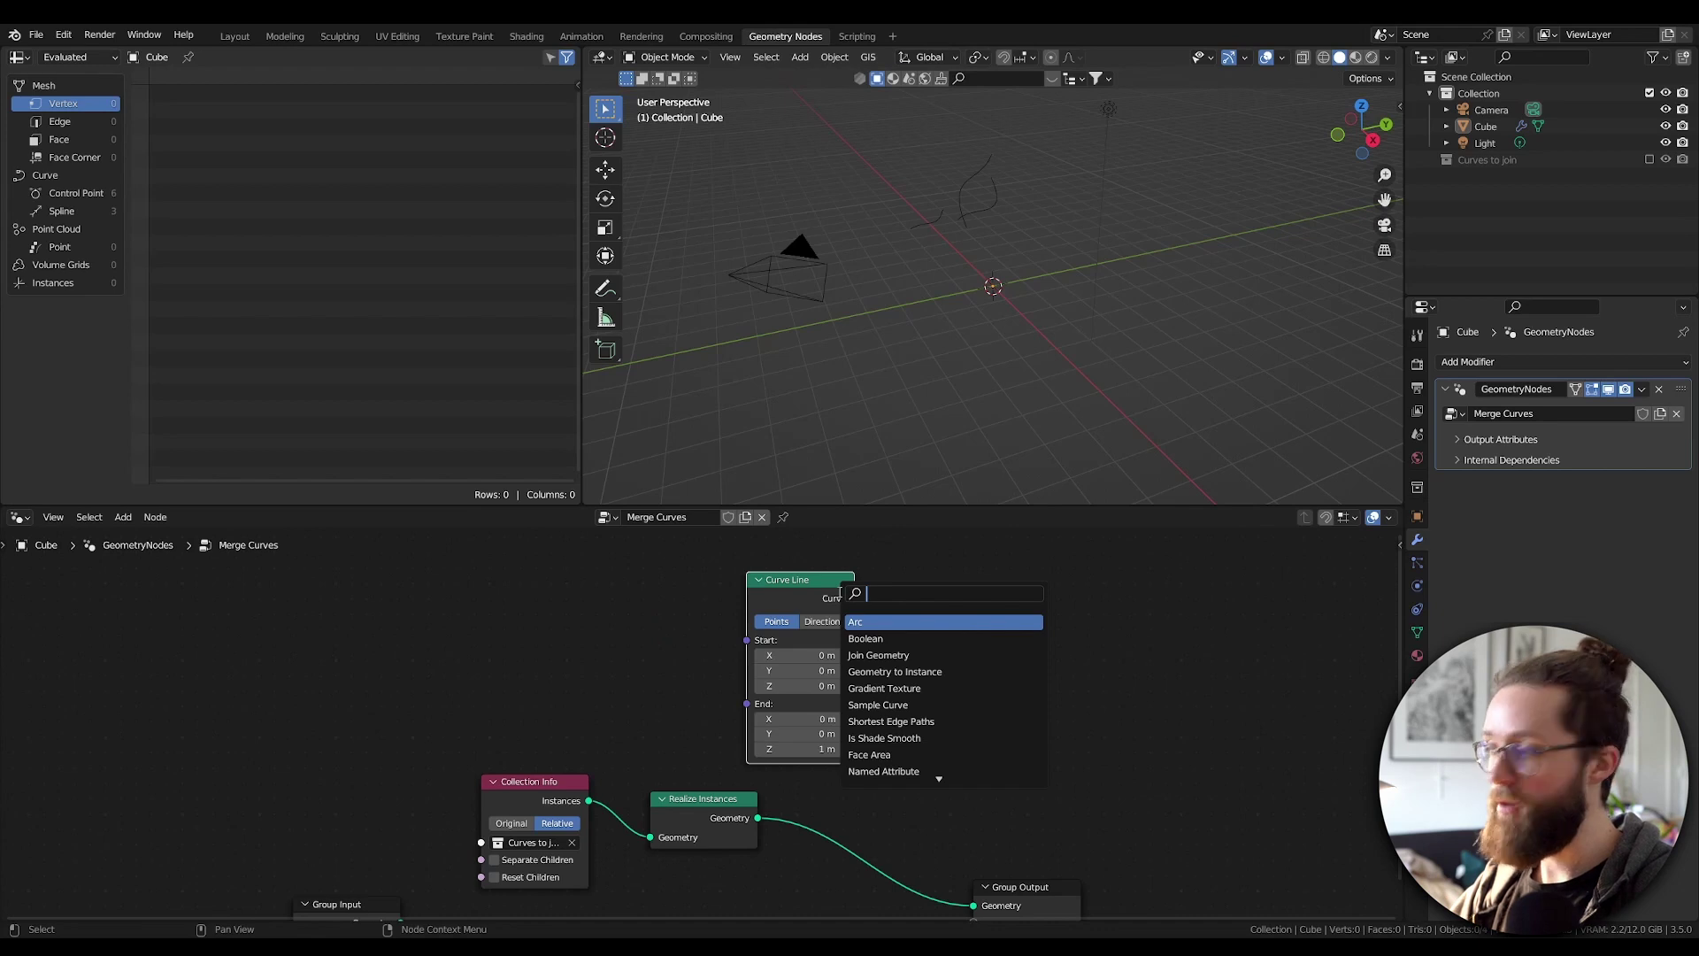
{"action": "type", "text": "resample"}
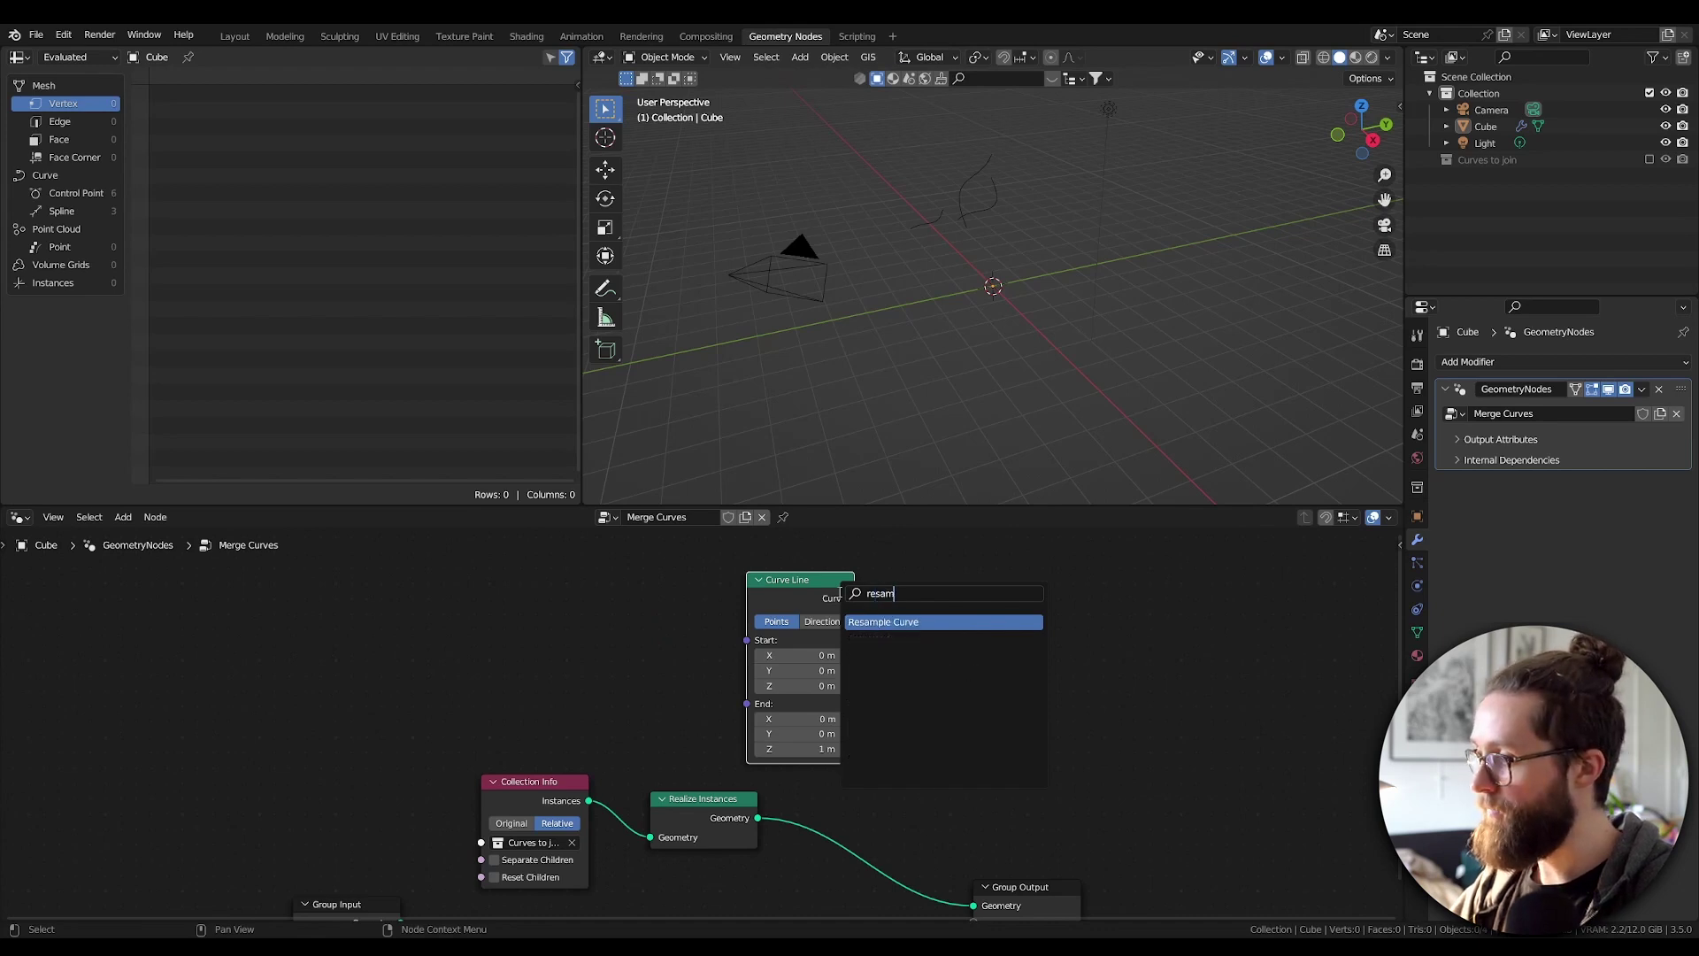
{"action": "key", "text": "Return"}
{"action": "scroll", "coordinate": [1130, 765], "scroll_direction": "down", "scroll_amount": 2}
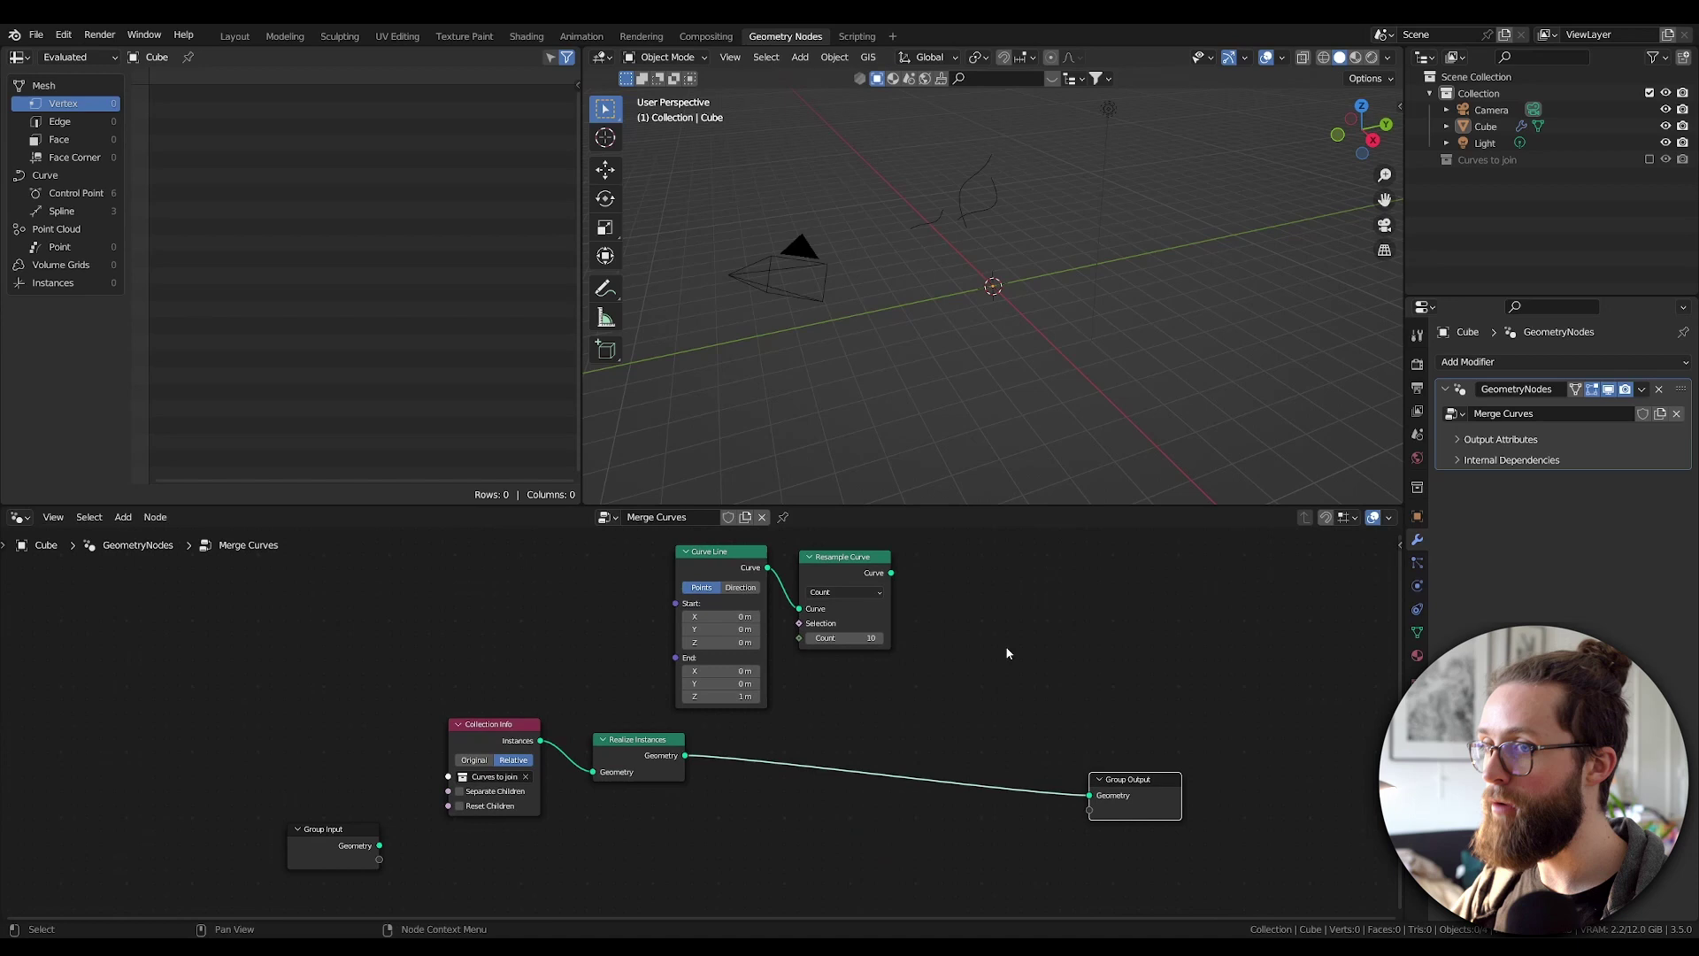
Add a Domain Size node set to Curve, feed it the realized instances, and use its Point Count as the Resample Curve count.
{"action": "left_click", "coordinate": [713, 610]}
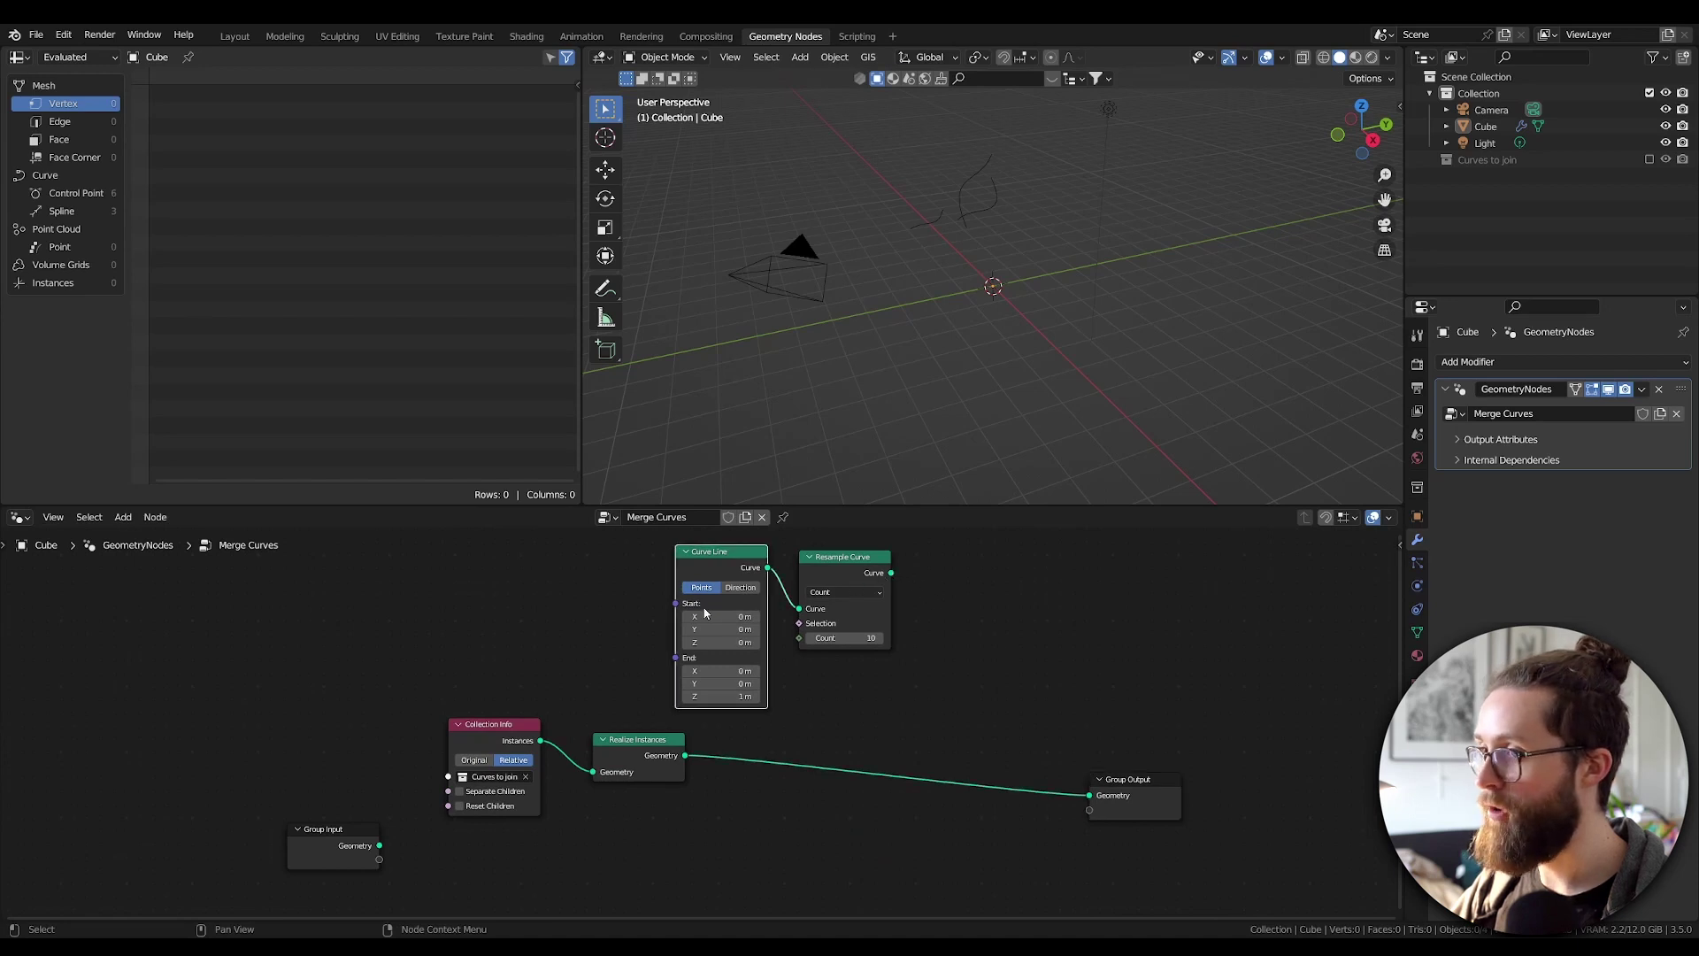
{"action": "key", "text": "shift+a"}
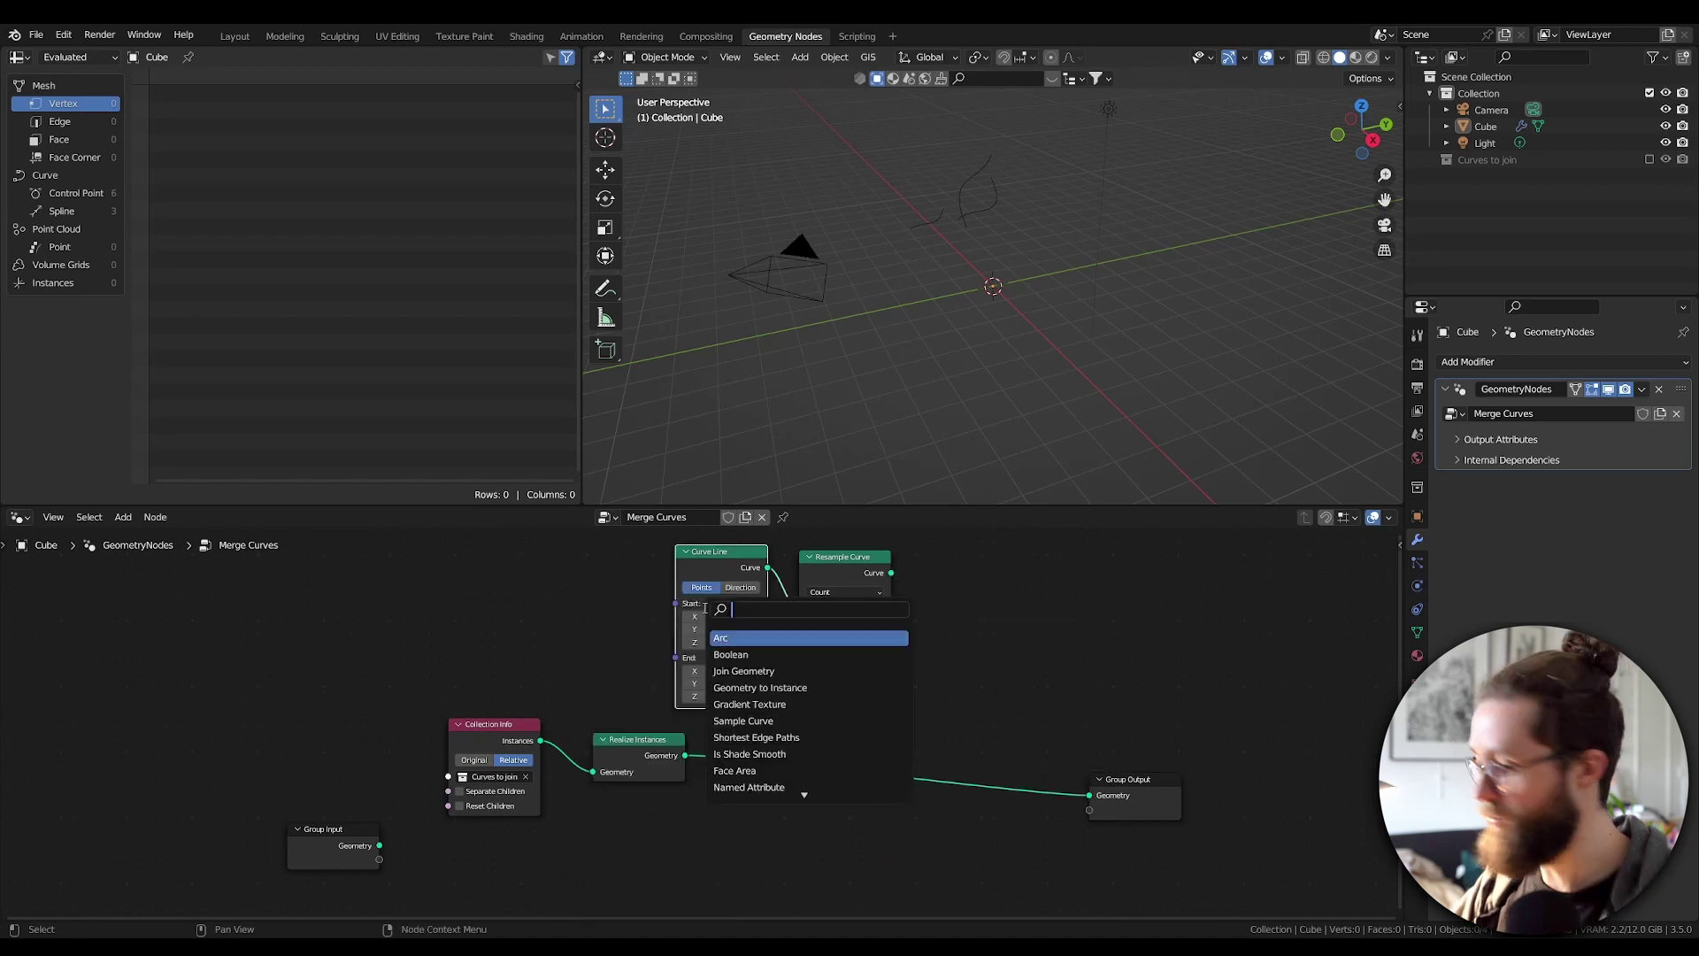
{"action": "type", "text": "domain"}
{"action": "key", "text": "Return"}
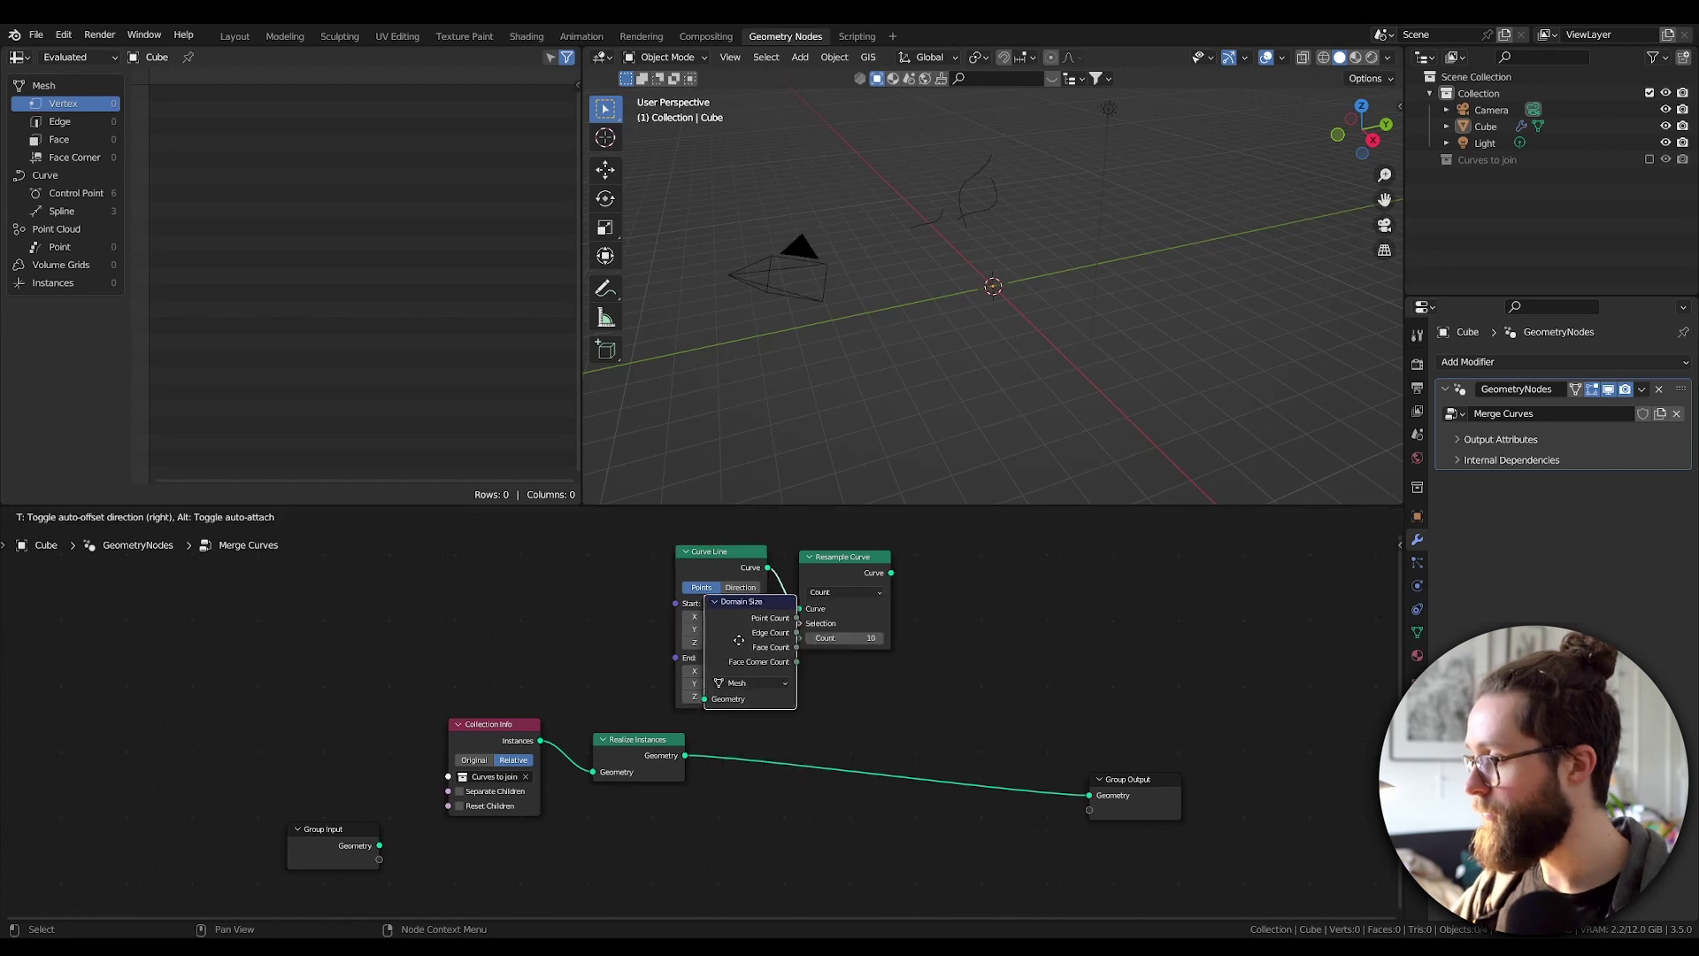
{"action": "left_click", "coordinate": [615, 663]}
{"action": "left_click_drag", "start_coordinate": [687, 756], "coordinate": [568, 662]}
{"action": "left_click_drag", "start_coordinate": [896, 692], "coordinate": [976, 644]}
{"action": "scroll", "coordinate": [885, 646], "scroll_direction": "down", "scroll_amount": 2}
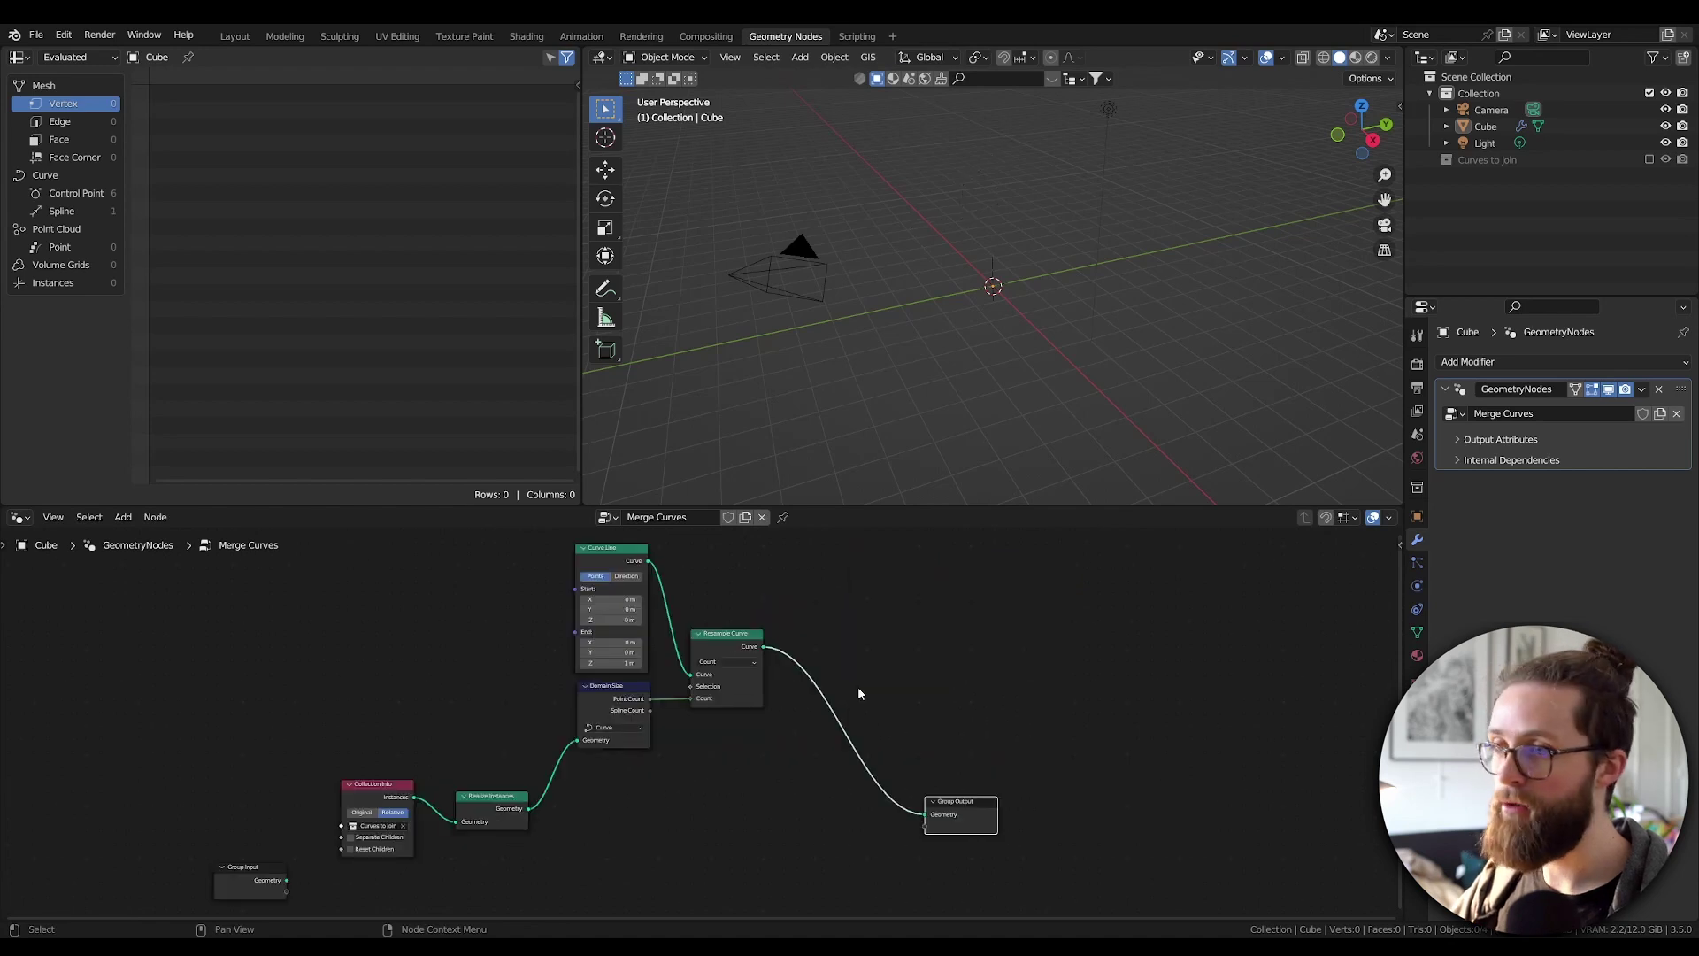
Insert a Set Spline Type node set to Bezier between Resample Curve and Group Output.
{"action": "key", "text": "shift+a"}
{"action": "key", "text": "s"}
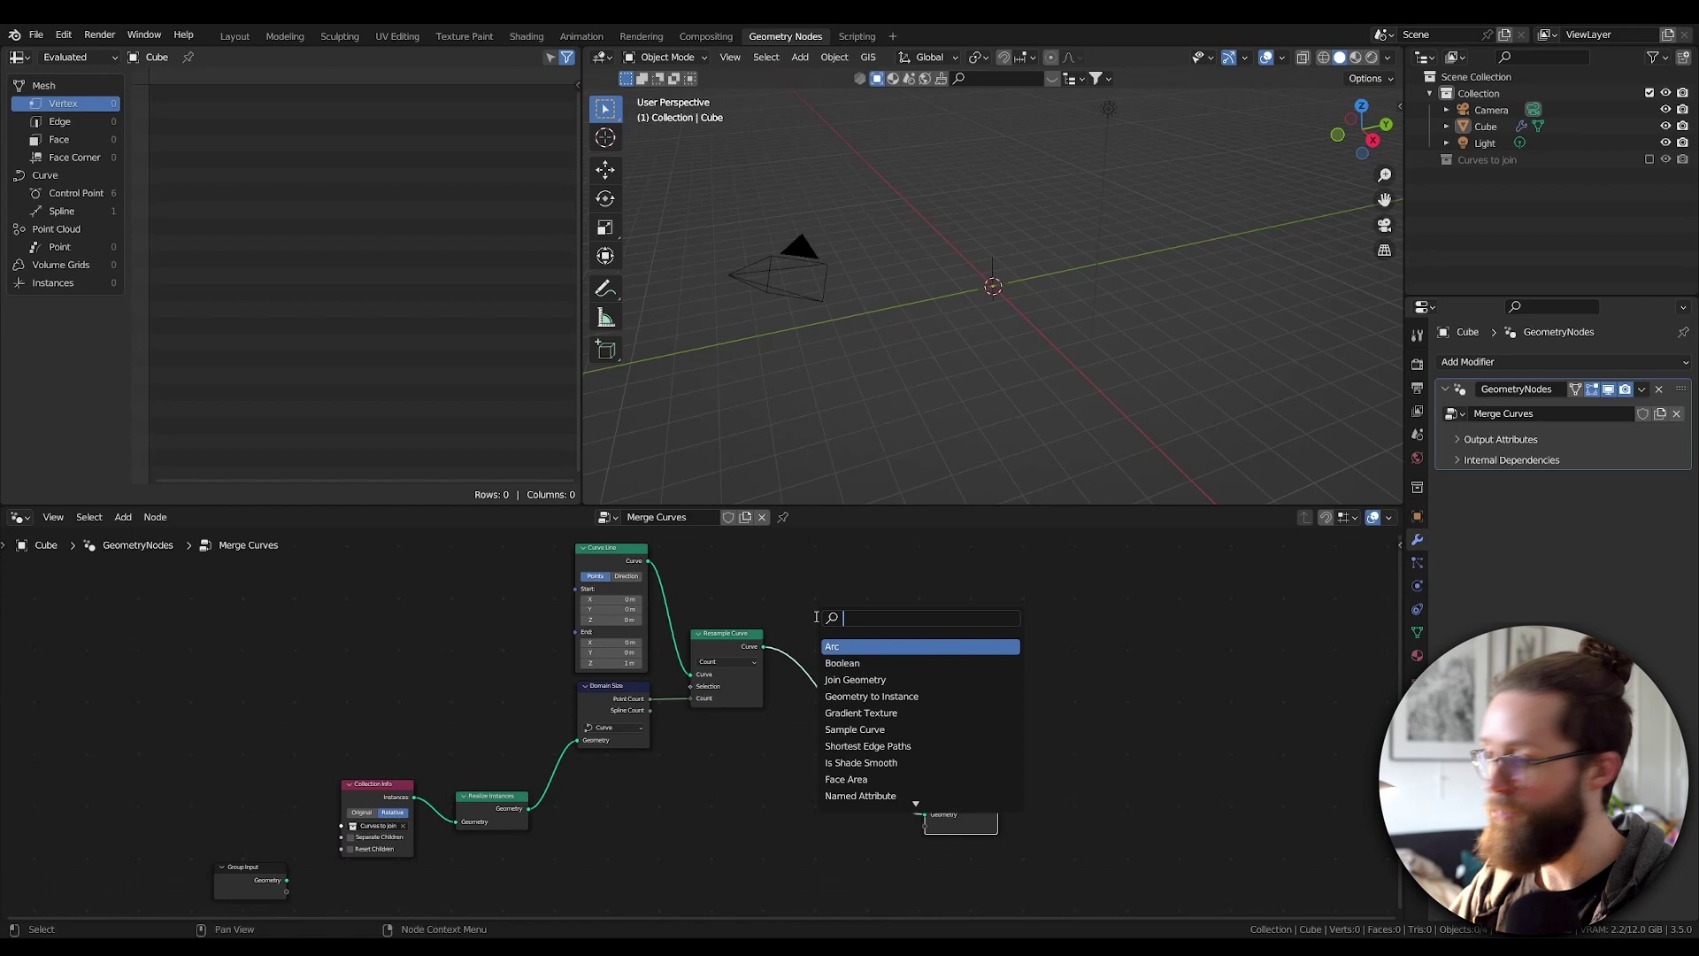
{"action": "type", "text": "set sp"}
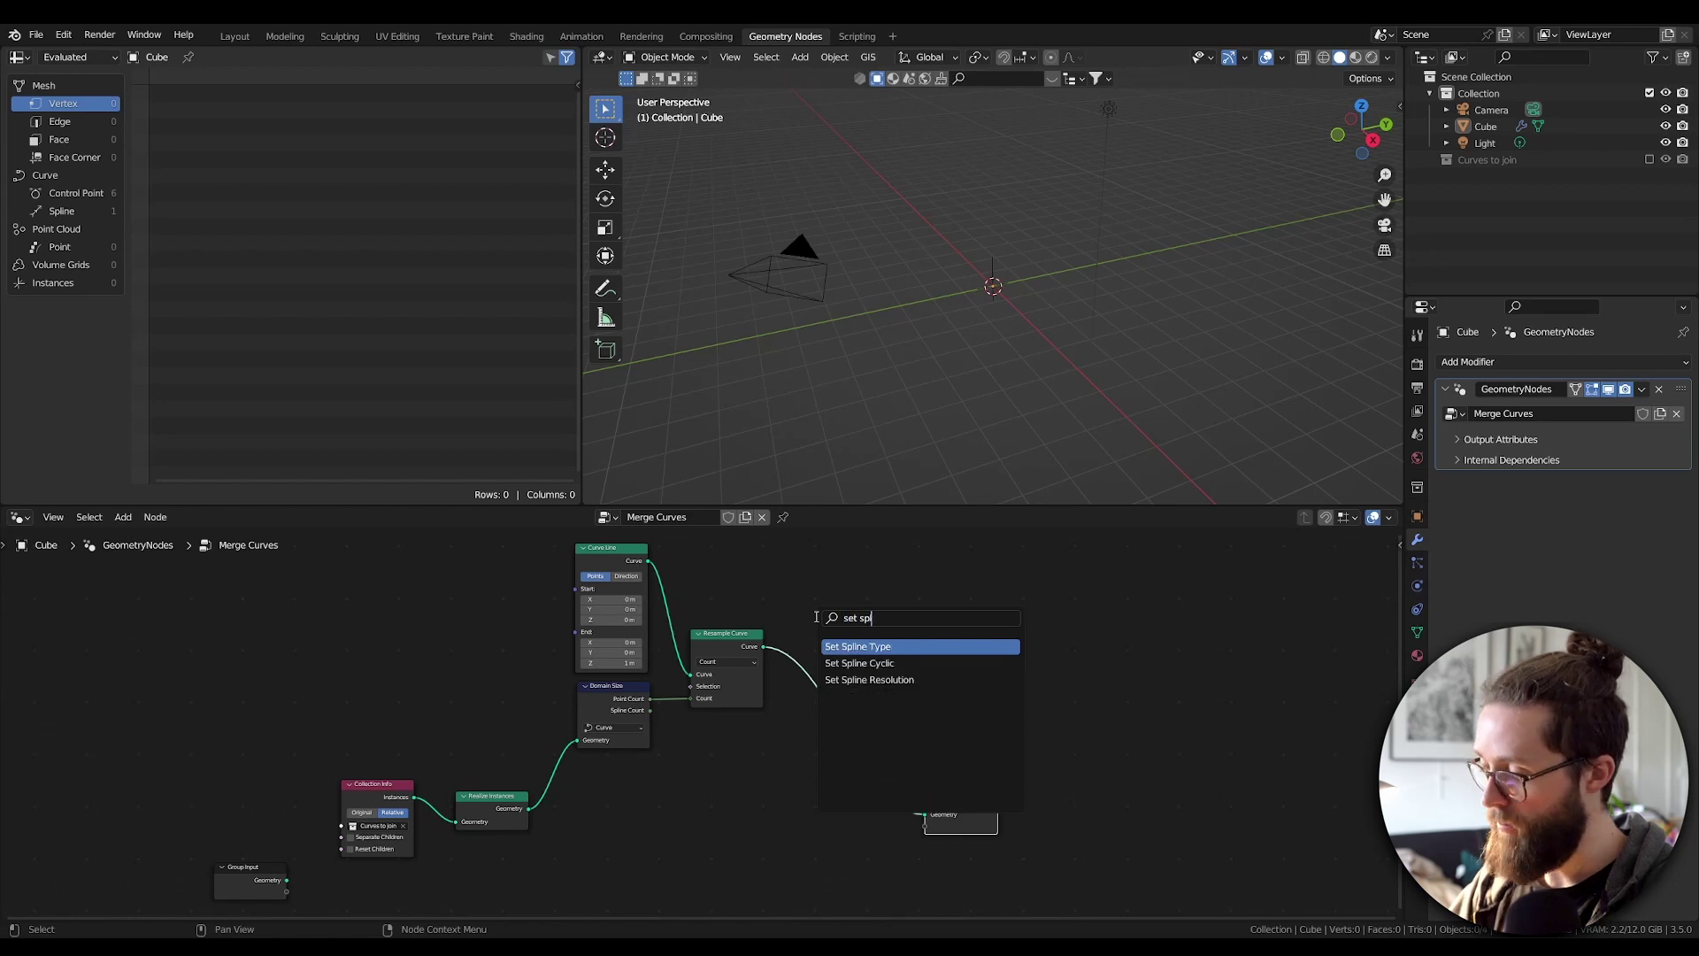
{"action": "key", "text": "Return"}
{"action": "left_click", "coordinate": [855, 652]}
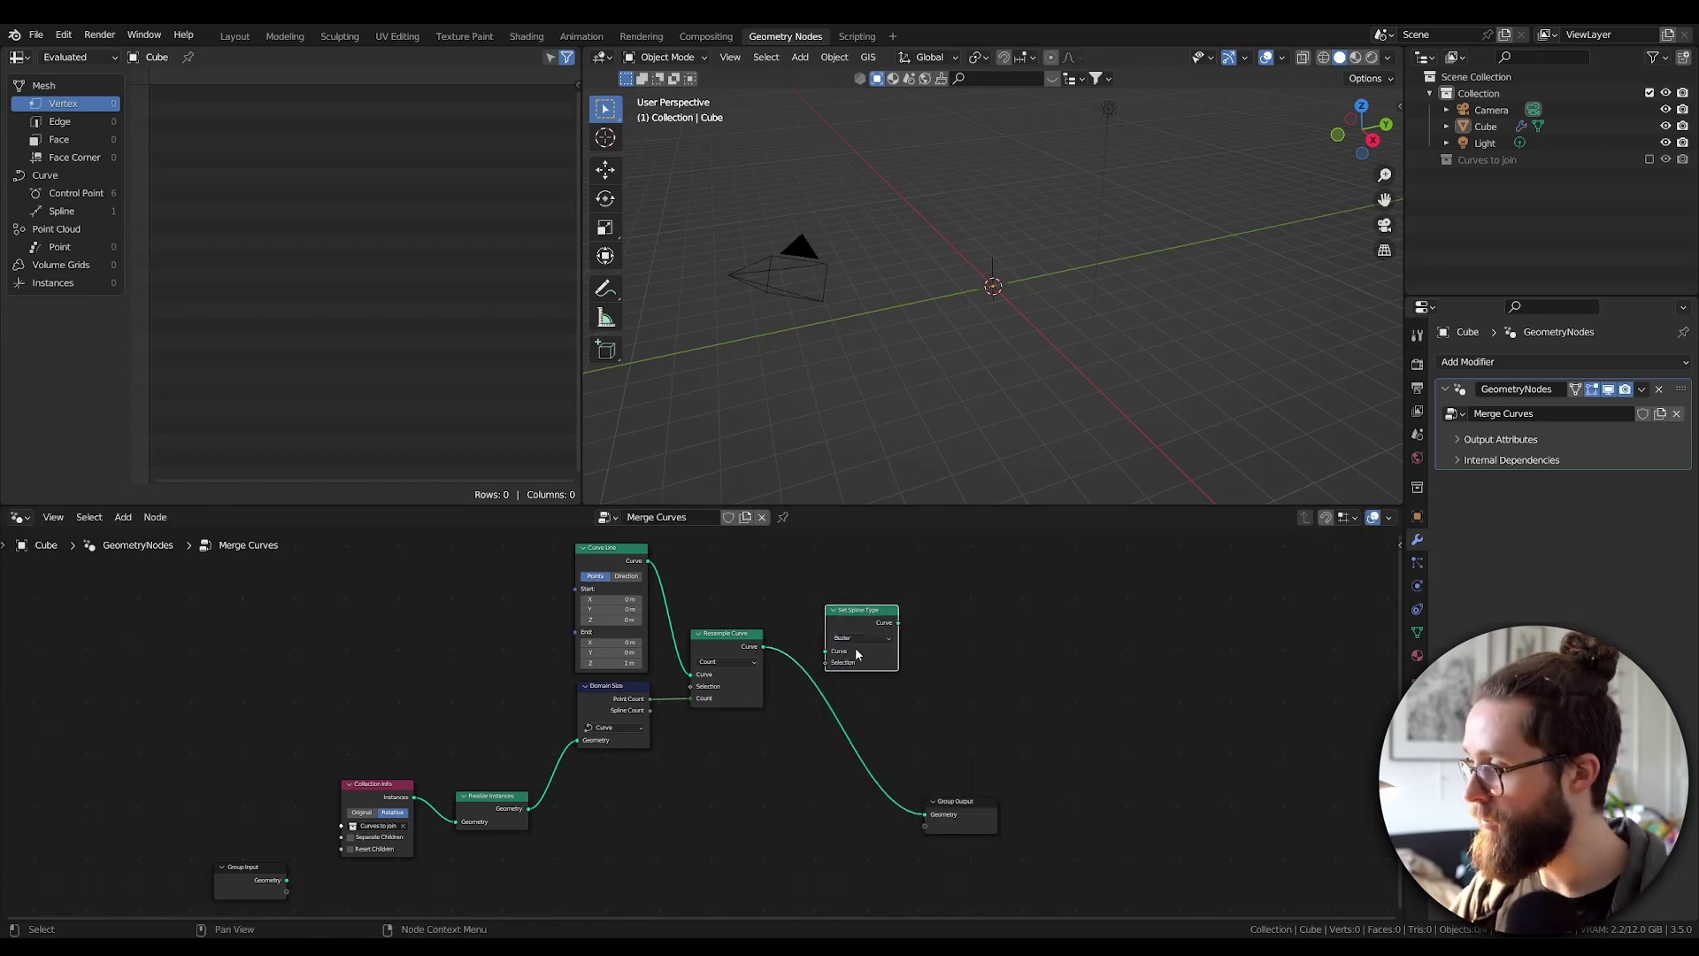
{"action": "left_click_drag", "start_coordinate": [857, 653], "coordinate": [837, 693]}
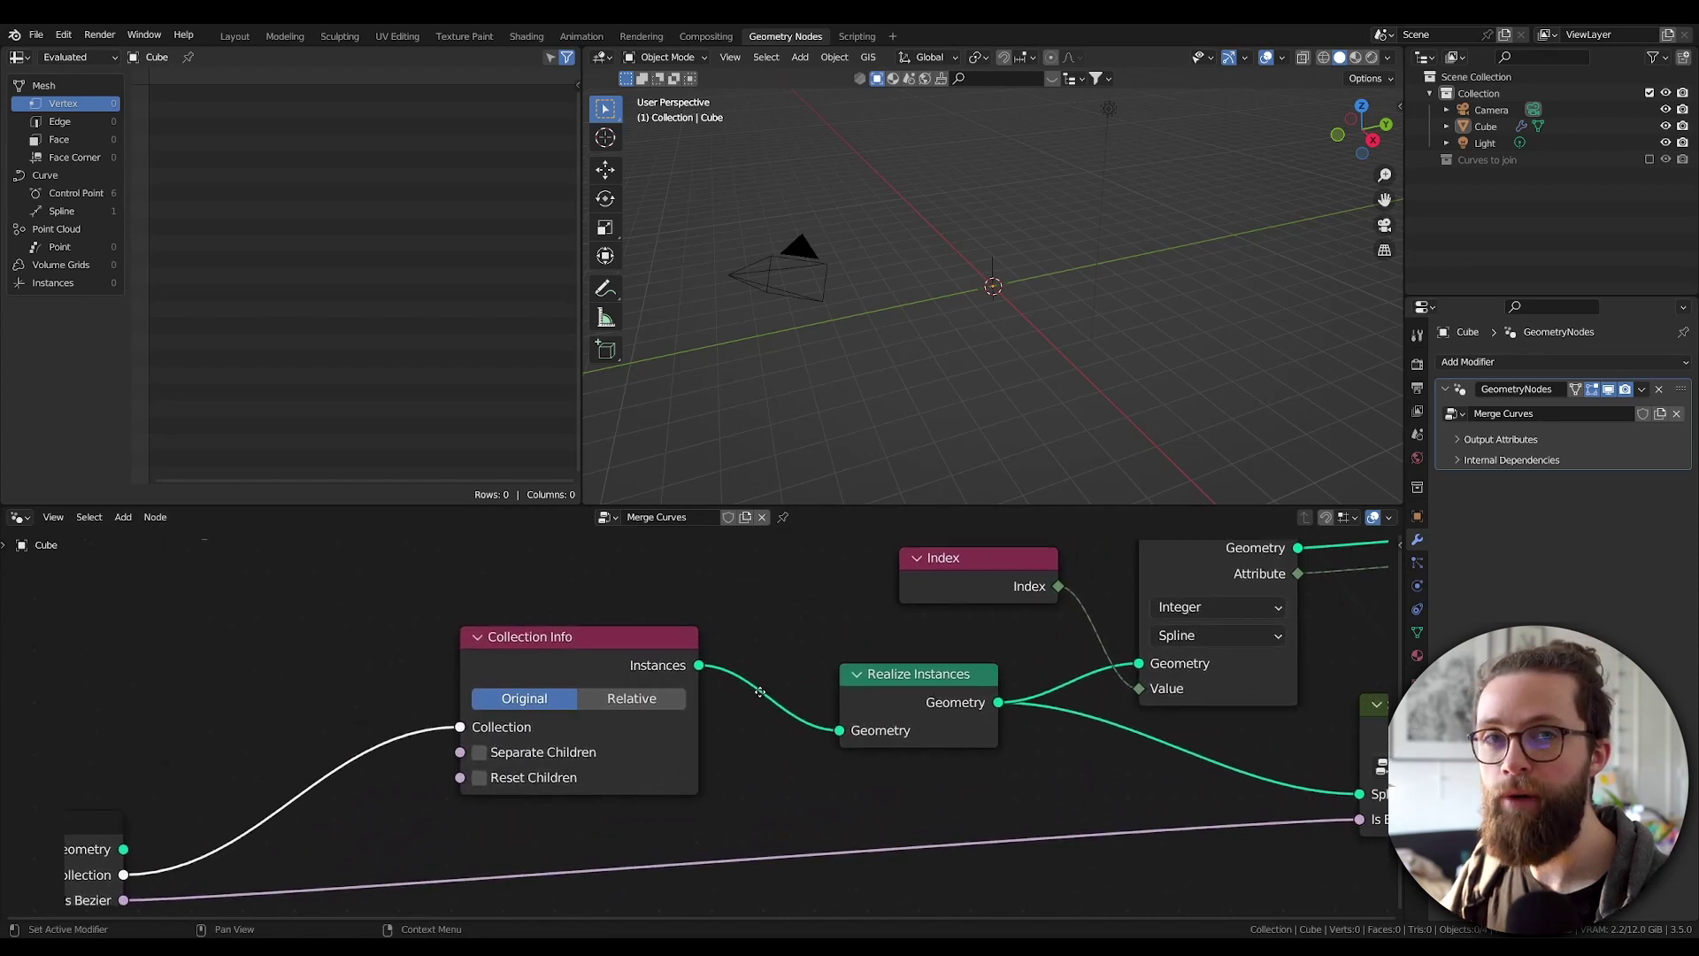
{"action": "left_click_drag", "start_coordinate": [804, 768], "coordinate": [874, 692]}
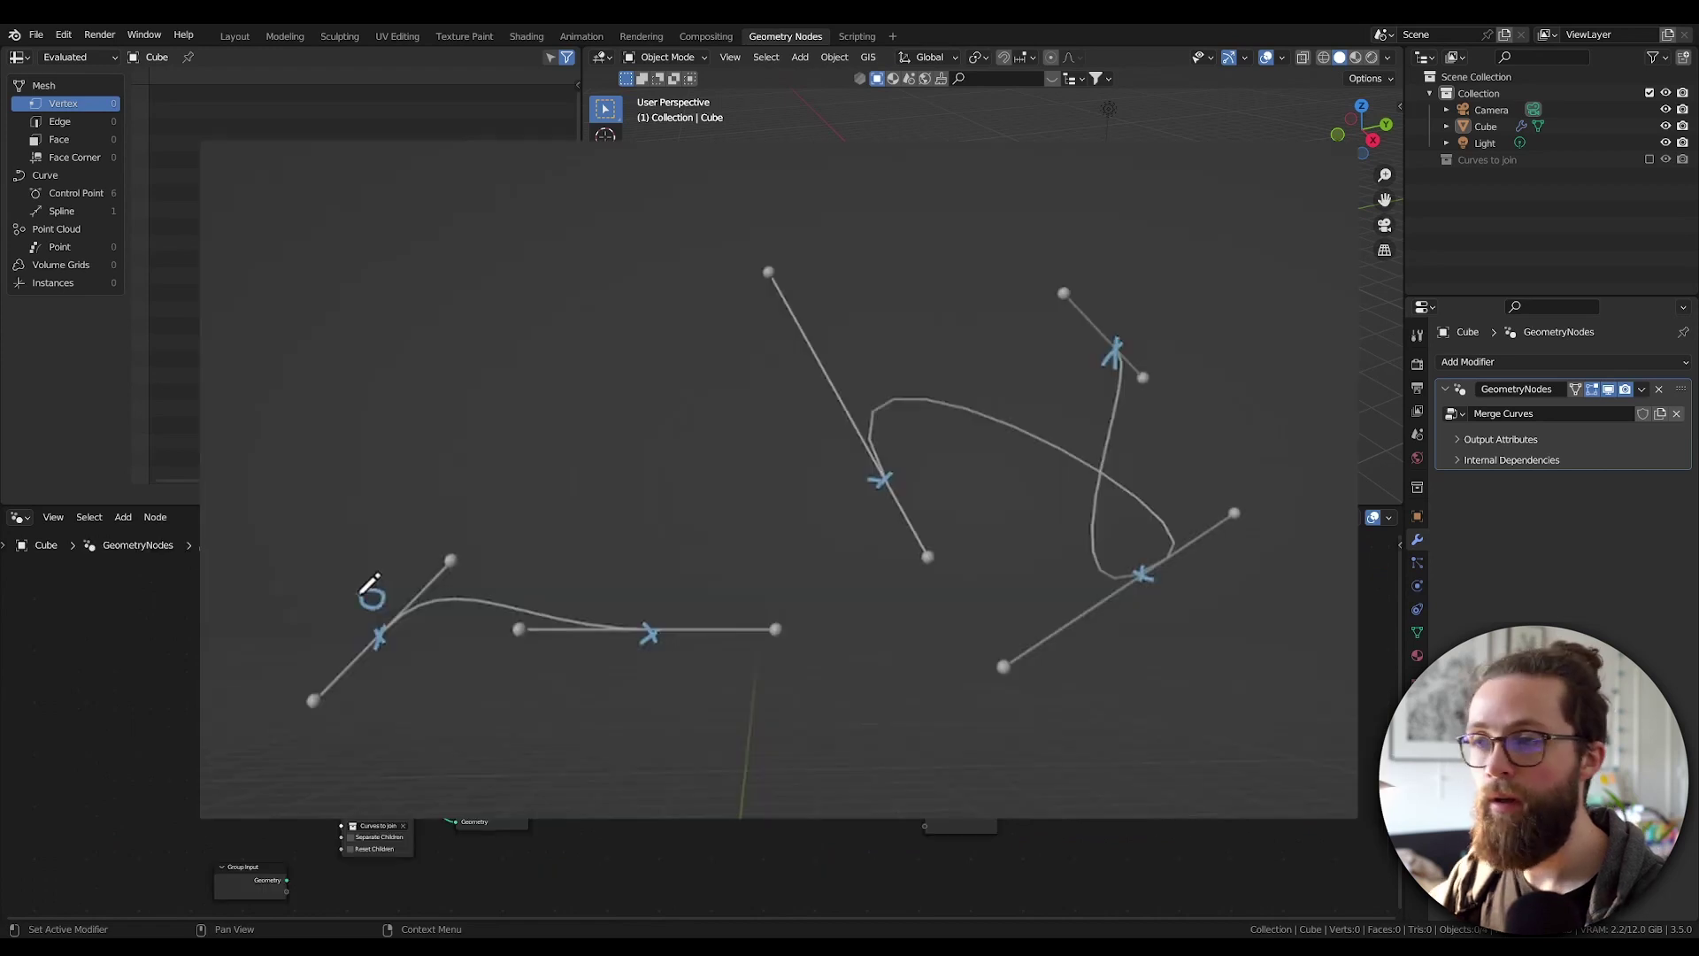
{"action": "left_click_drag", "start_coordinate": [360, 594], "coordinate": [355, 597]}
{"action": "mouse_move", "coordinate": [644, 596]}
{"action": "left_mouse_down"}
{"action": "mouse_move", "coordinate": [658, 584]}
{"action": "mouse_move", "coordinate": [660, 606]}
{"action": "left_mouse_up"}
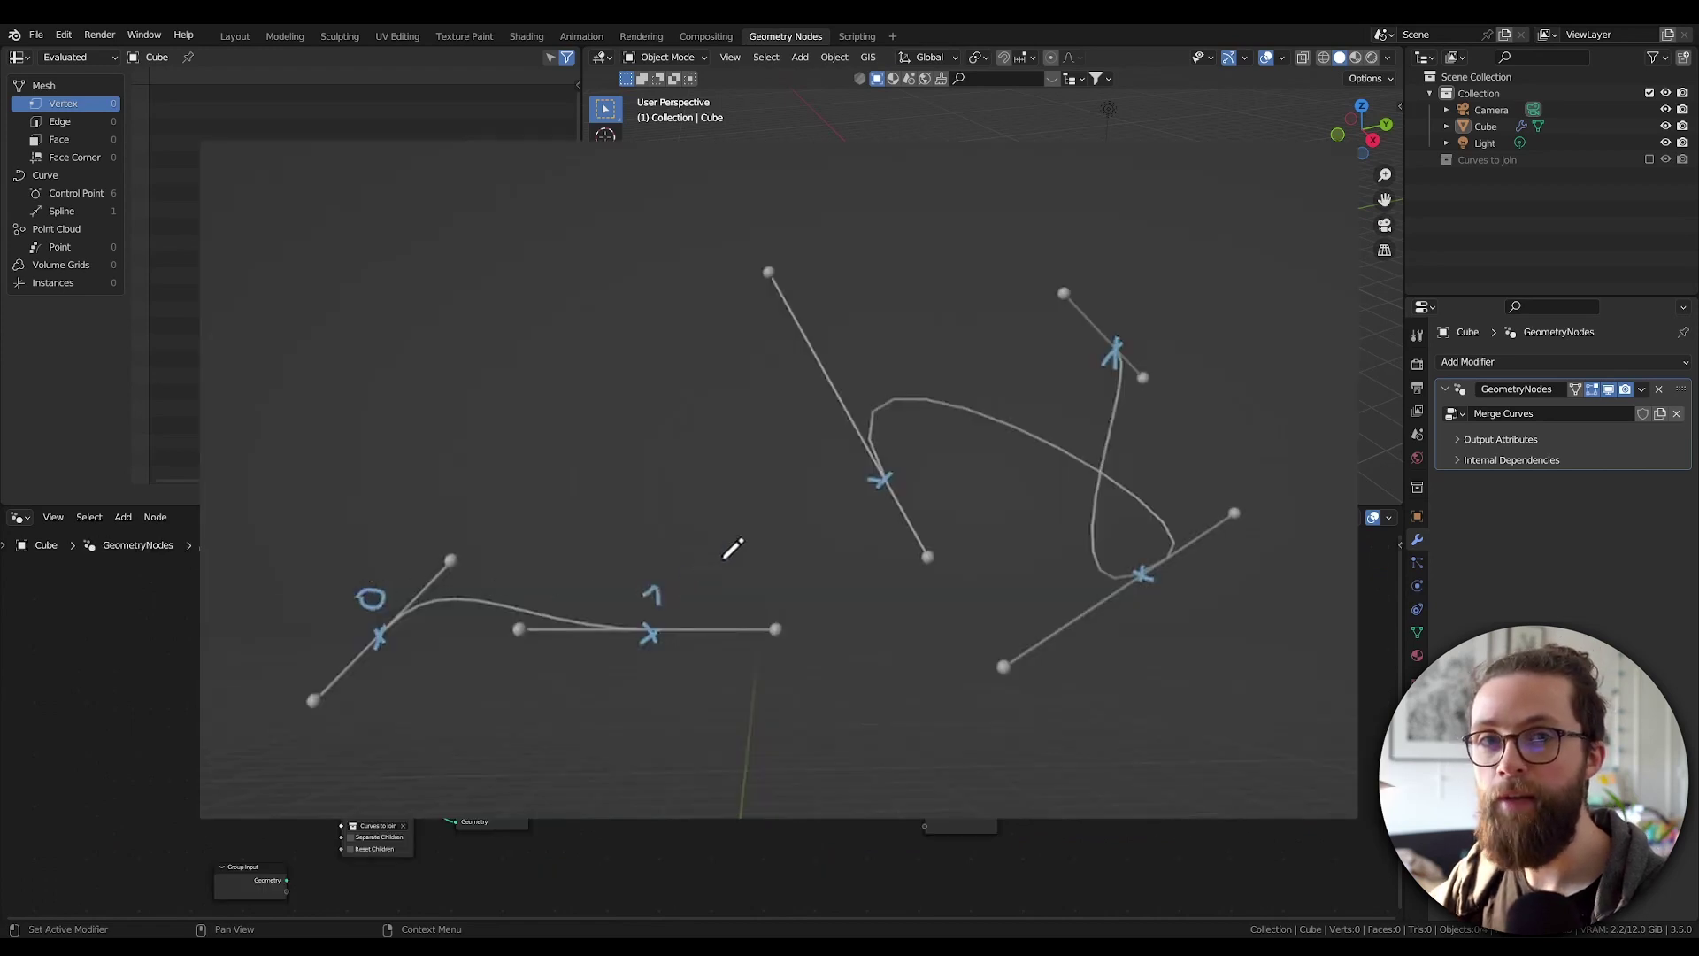
{"action": "left_click_drag", "start_coordinate": [852, 503], "coordinate": [878, 521]}
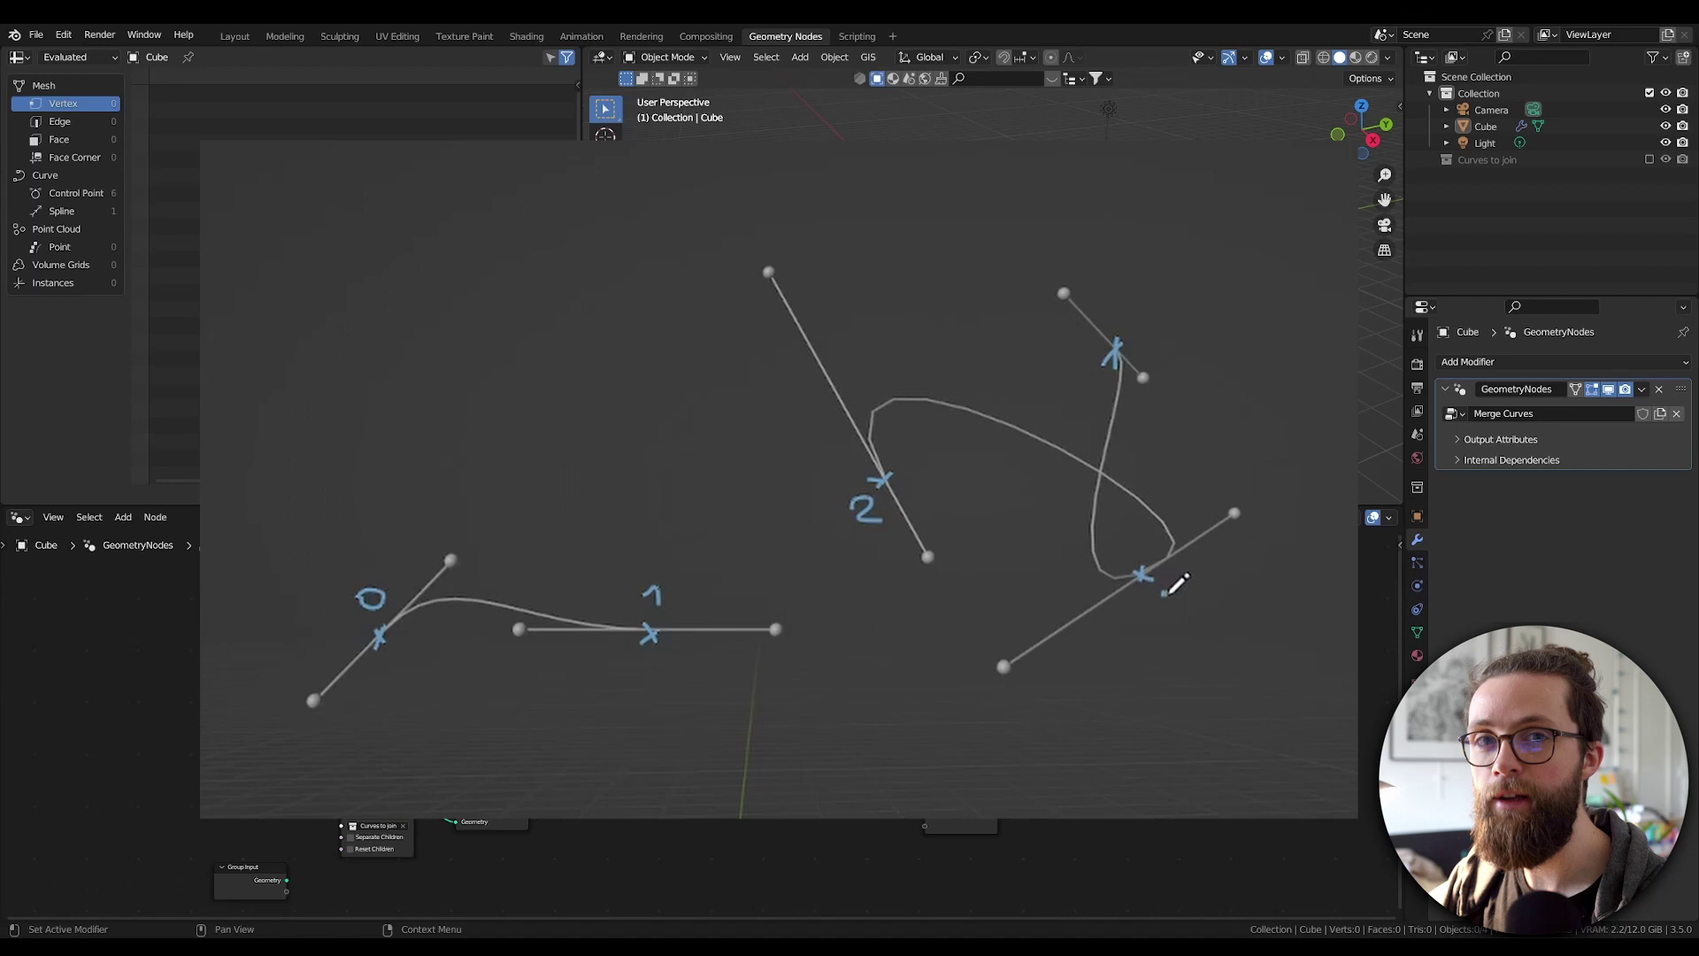
{"action": "mouse_move", "coordinate": [1164, 593]}
{"action": "left_mouse_down"}
{"action": "mouse_move", "coordinate": [1188, 607]}
{"action": "mouse_move", "coordinate": [1177, 625]}
{"action": "left_mouse_up"}
{"action": "left_click_drag", "start_coordinate": [1127, 324], "coordinate": [1140, 356]}
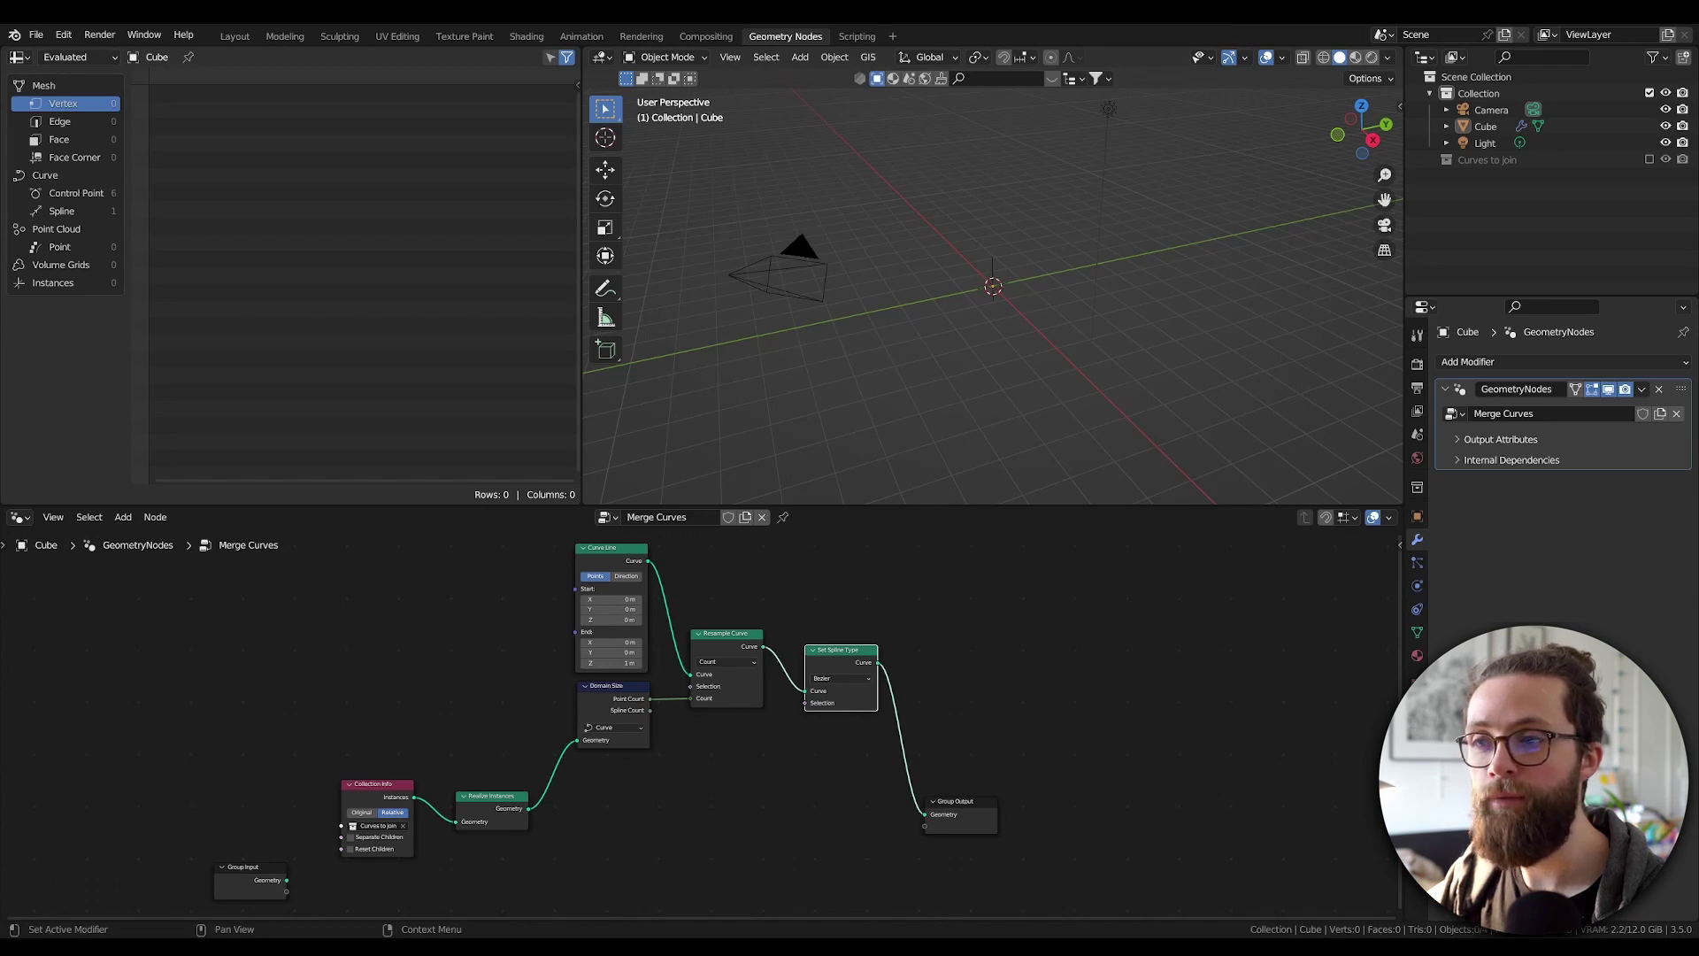
Add a Sample Index node below Resample Curve and set its data type to Vector.
{"action": "scroll", "coordinate": [796, 651], "scroll_direction": "down", "scroll_amount": 2}
{"action": "middle_click_drag", "start_coordinate": [795, 651], "coordinate": [696, 675]}
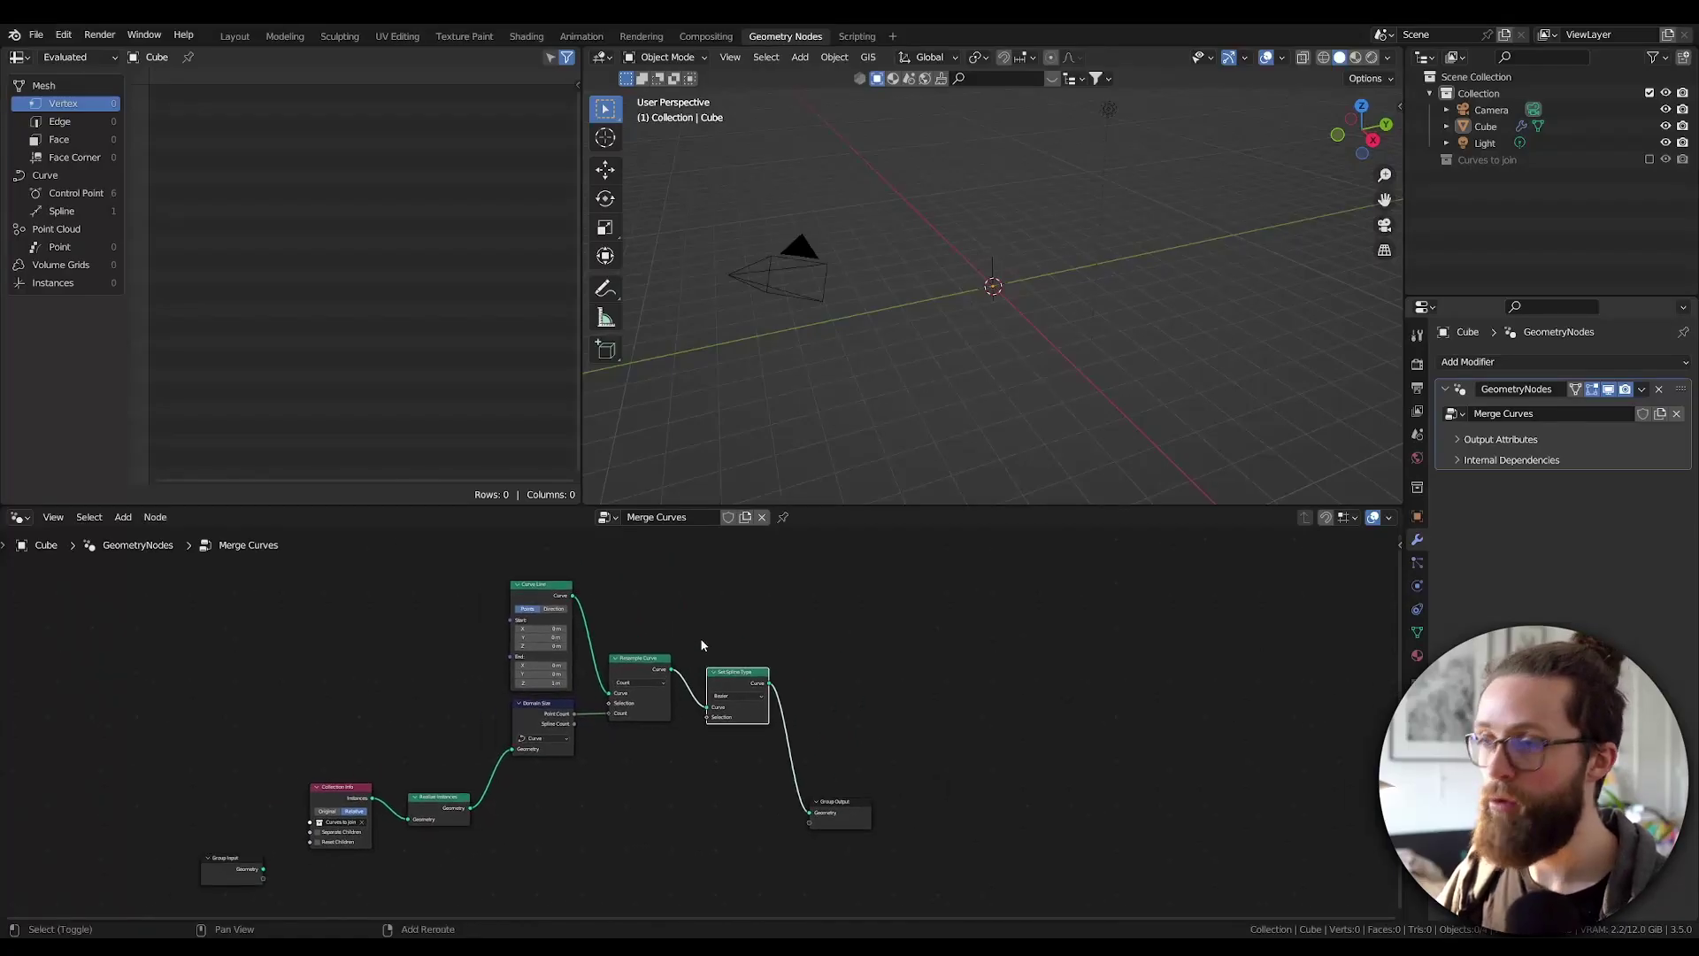
{"action": "key", "text": "shift+a"}
{"action": "type", "text": "sampl"}
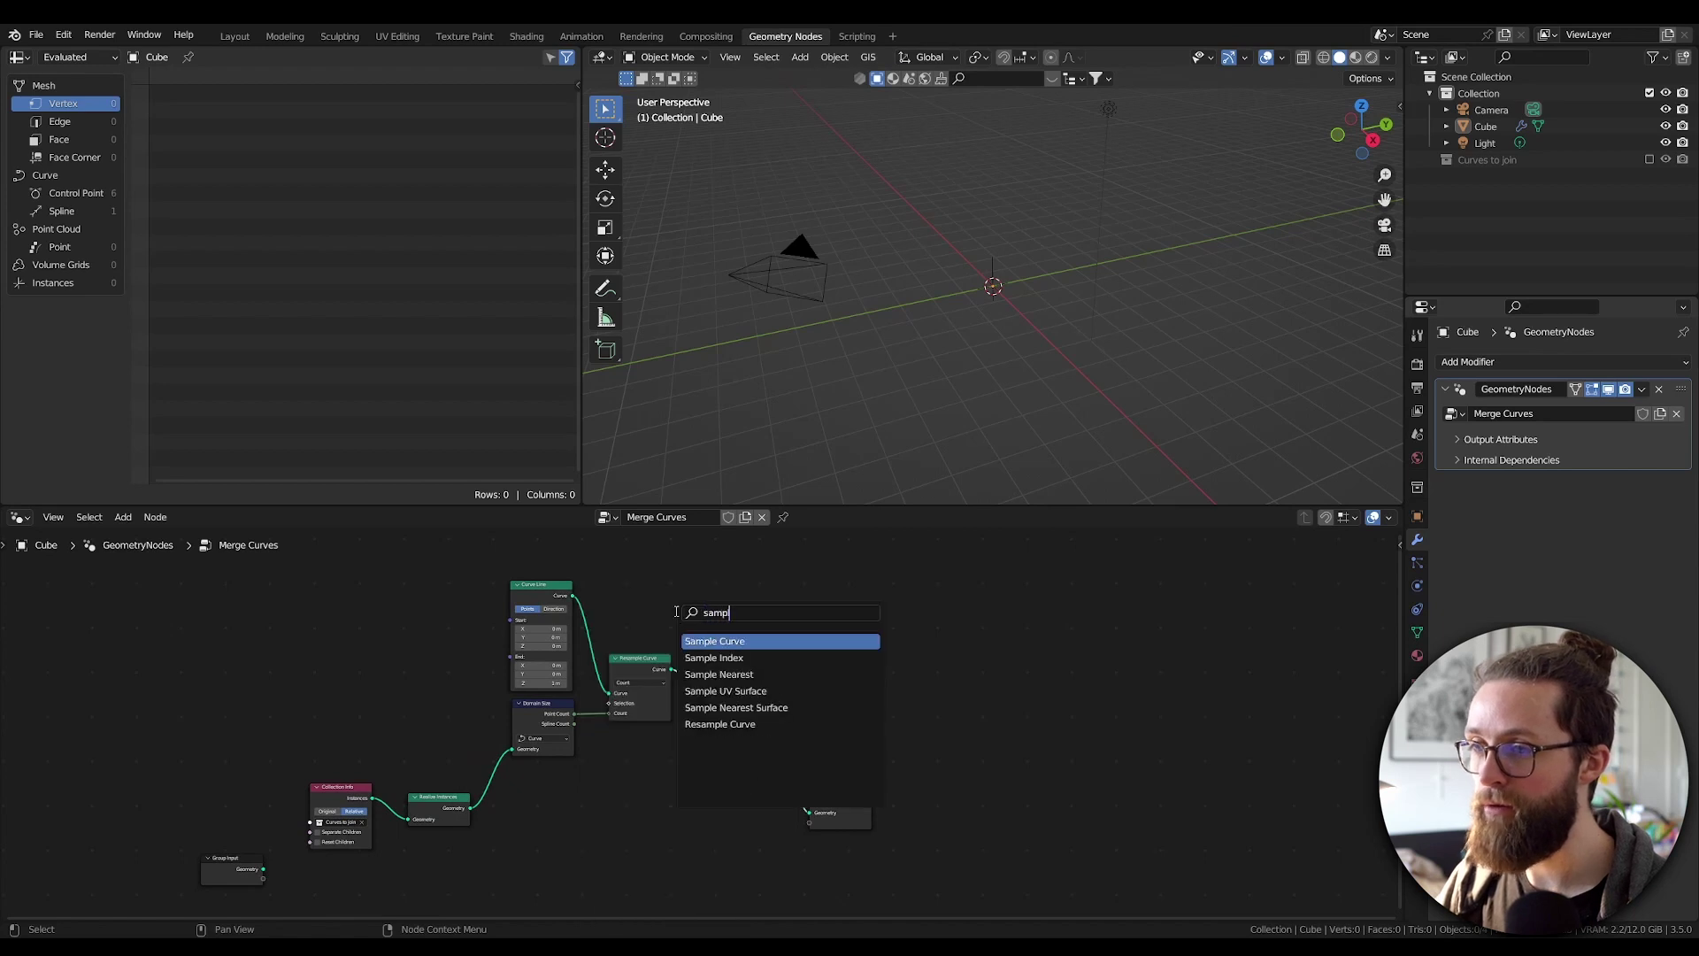
{"action": "type", "text": "e"}
{"action": "key", "text": "Down"}
{"action": "key", "text": "Return"}
{"action": "left_click", "coordinate": [651, 804]}
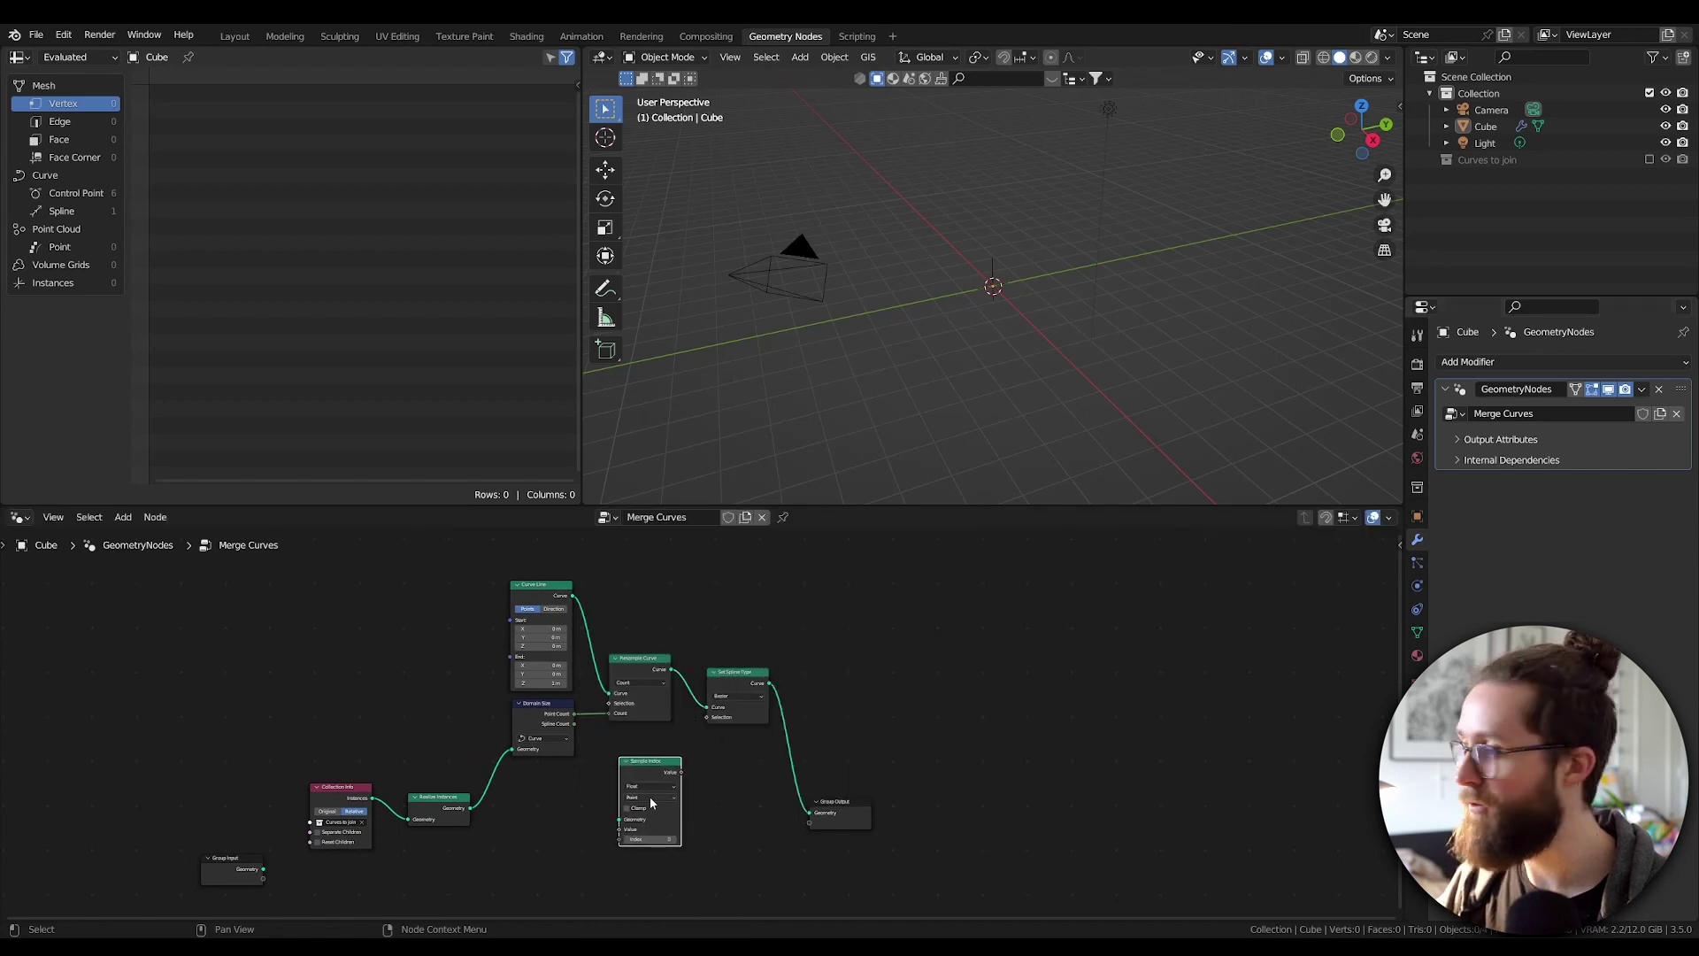
{"action": "left_click", "coordinate": [651, 786]}
{"action": "left_click", "coordinate": [641, 818]}
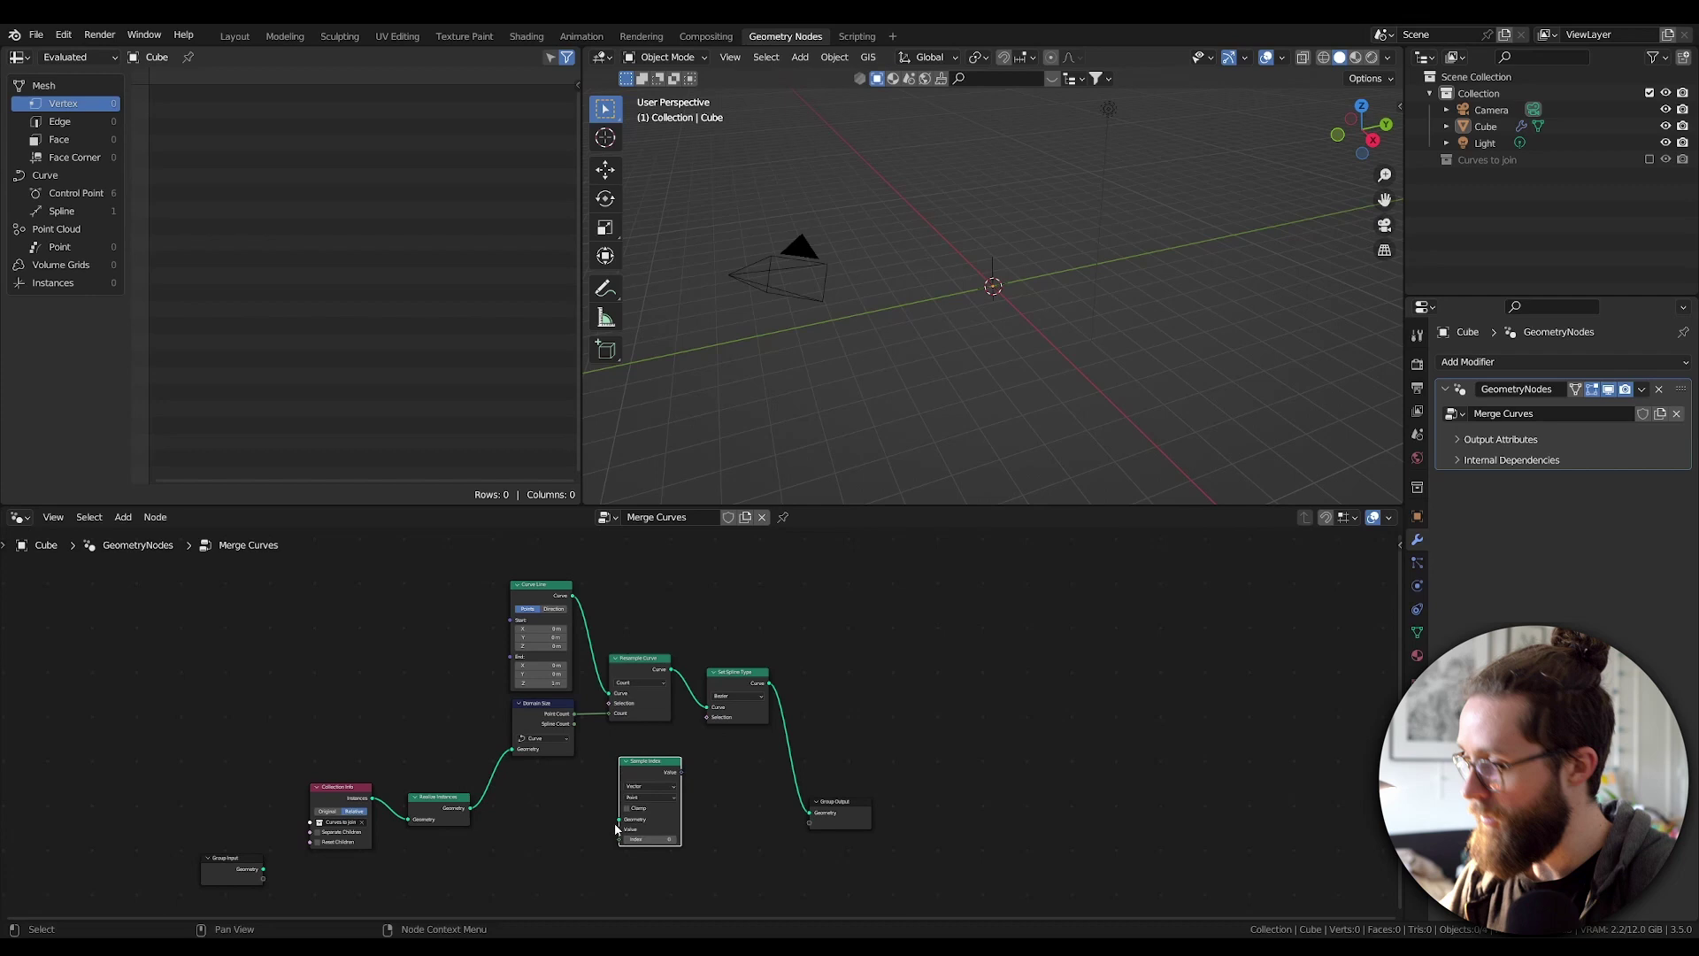
Connect the realized instances to Sample Index's Geometry input and add an Index node feeding its Index input.
{"action": "scroll", "coordinate": [611, 825], "scroll_direction": "up", "scroll_amount": 6}
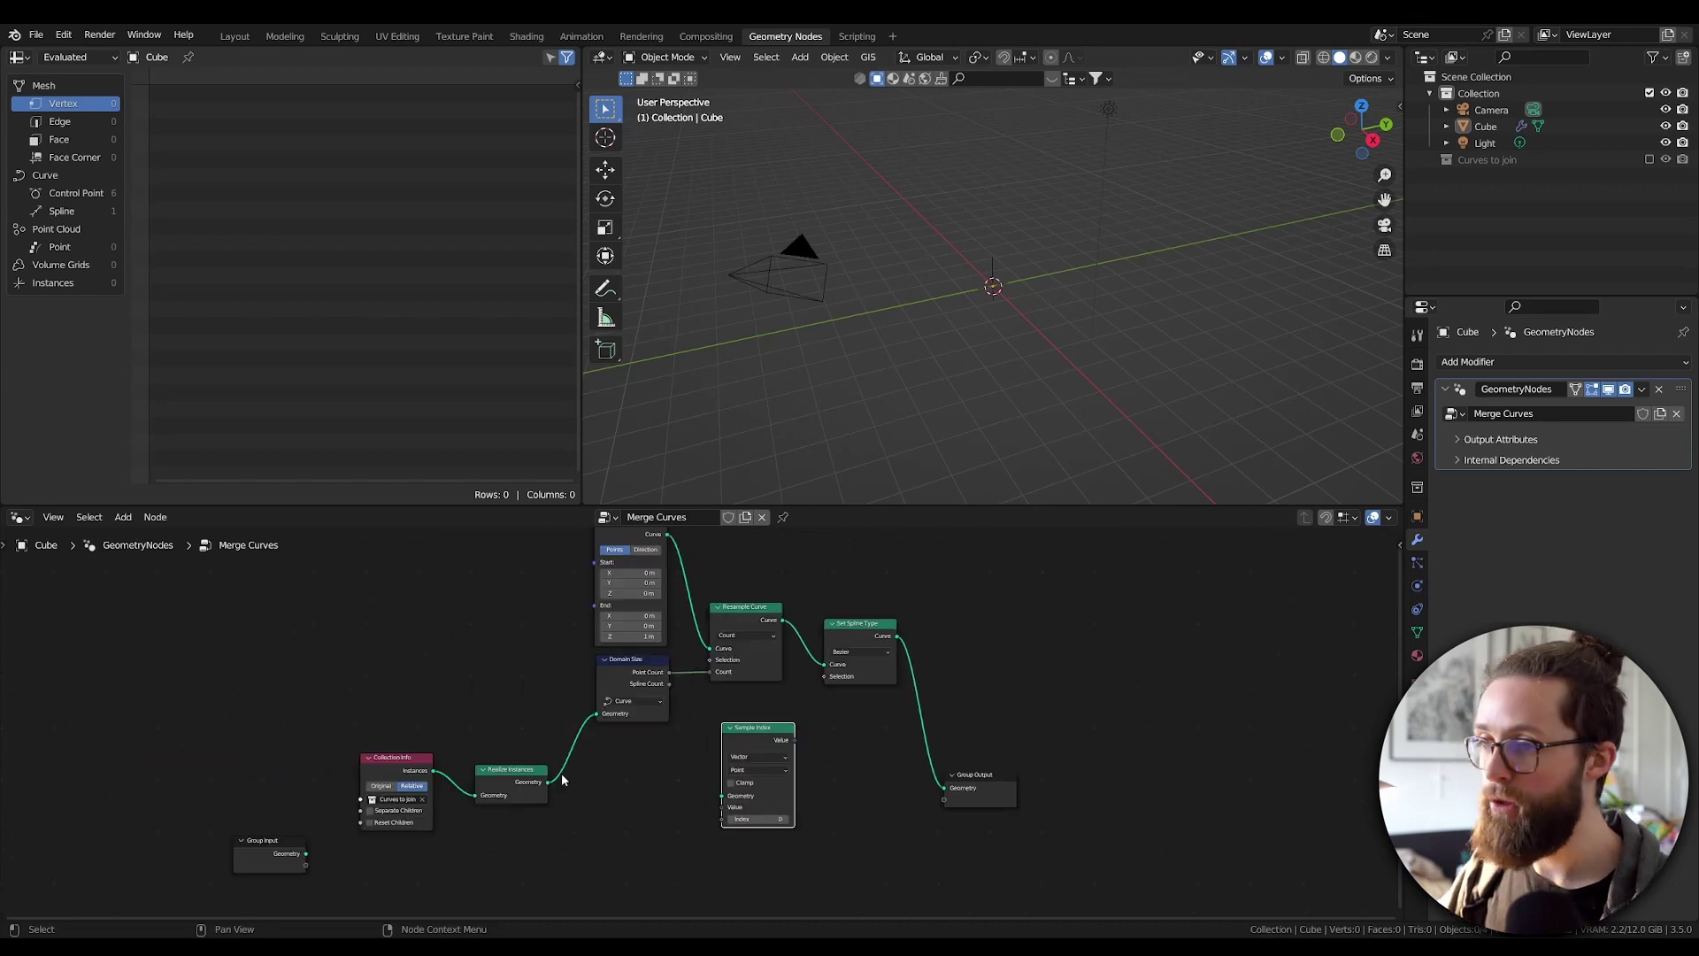
{"action": "left_click_drag", "start_coordinate": [550, 782], "coordinate": [718, 802]}
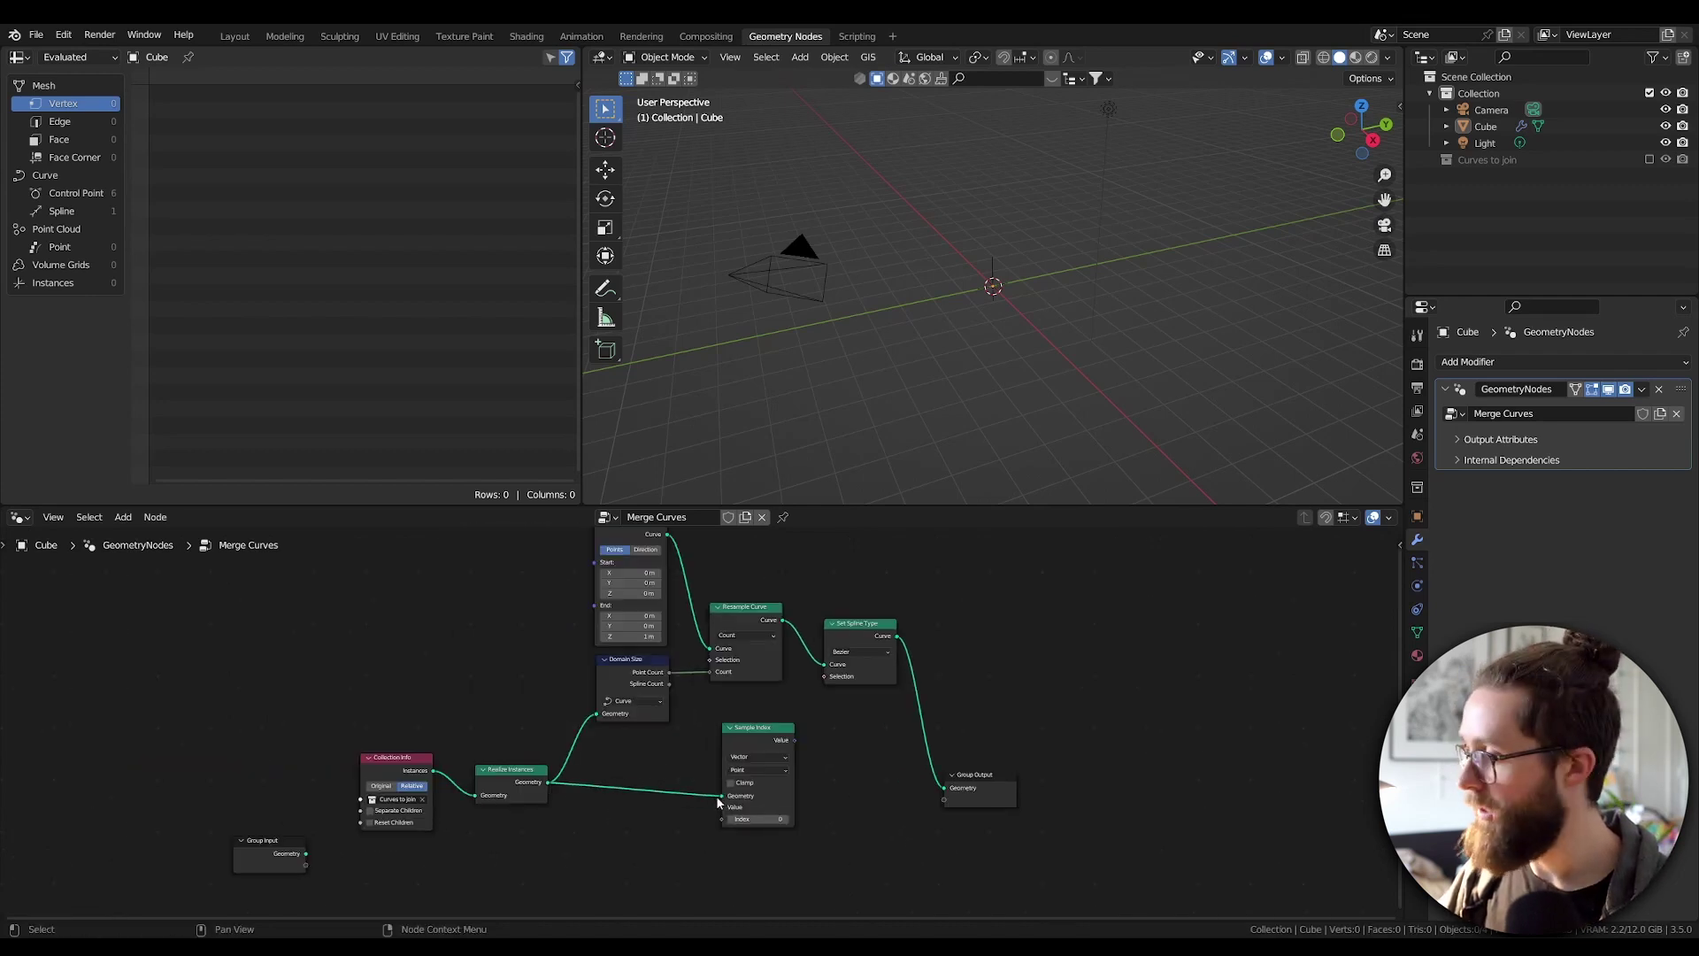
{"action": "key", "text": "shift+a"}
{"action": "type", "text": "in"}
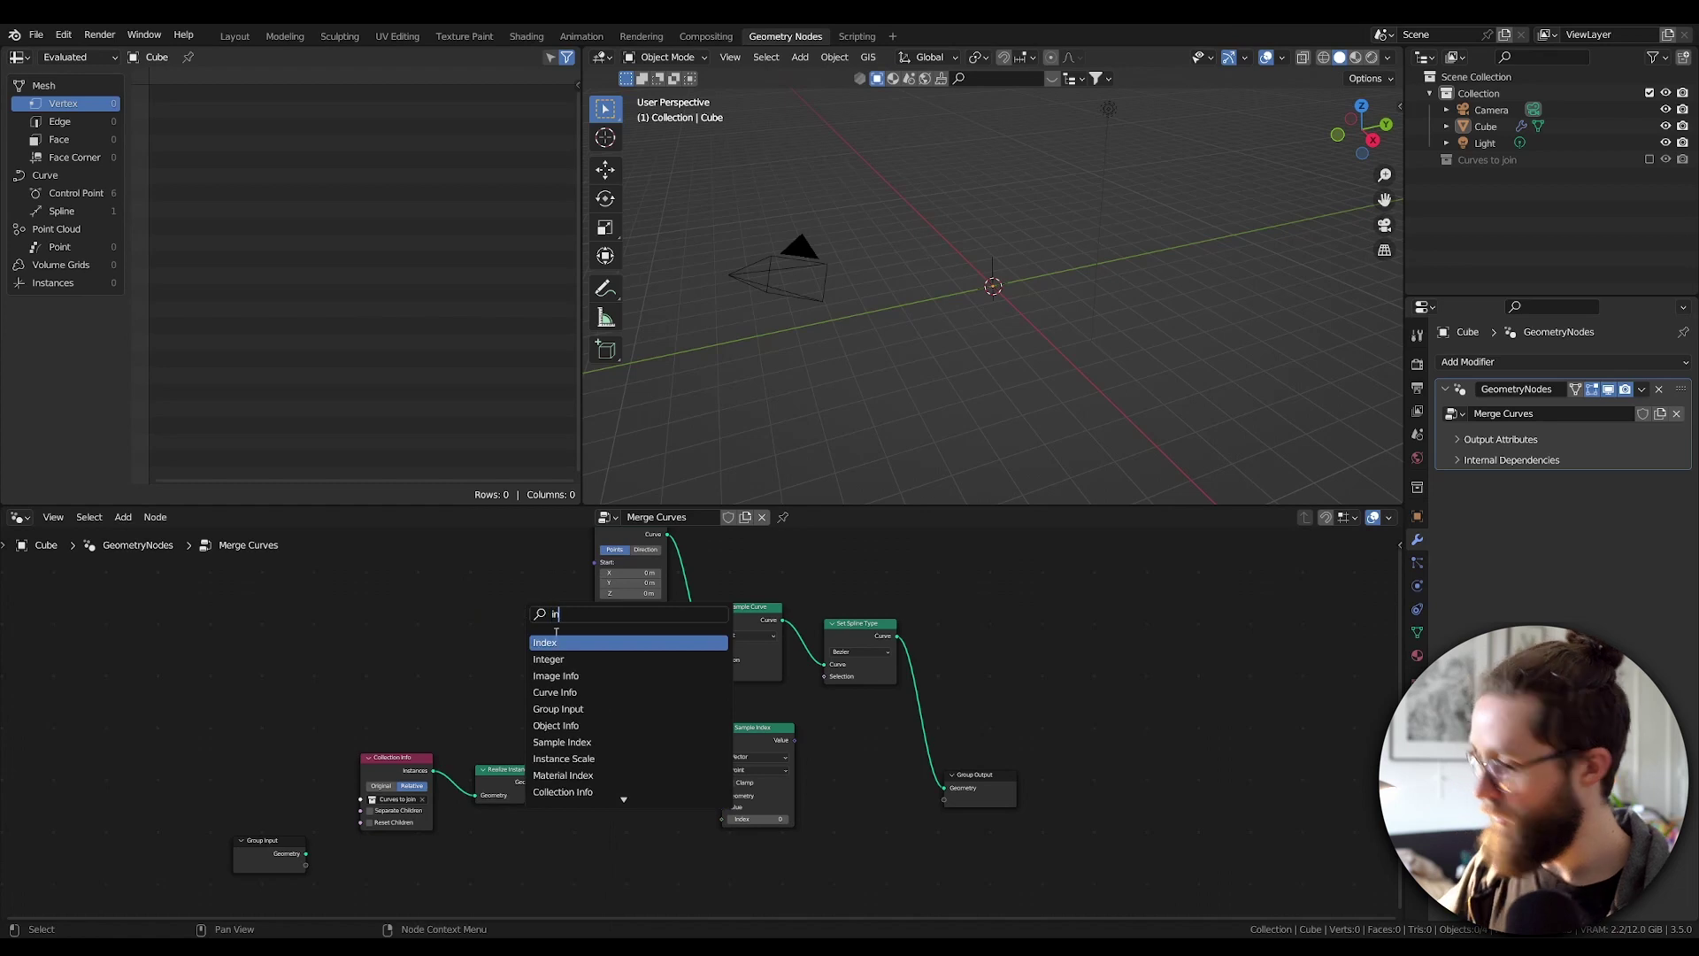
{"action": "key", "text": "Return"}
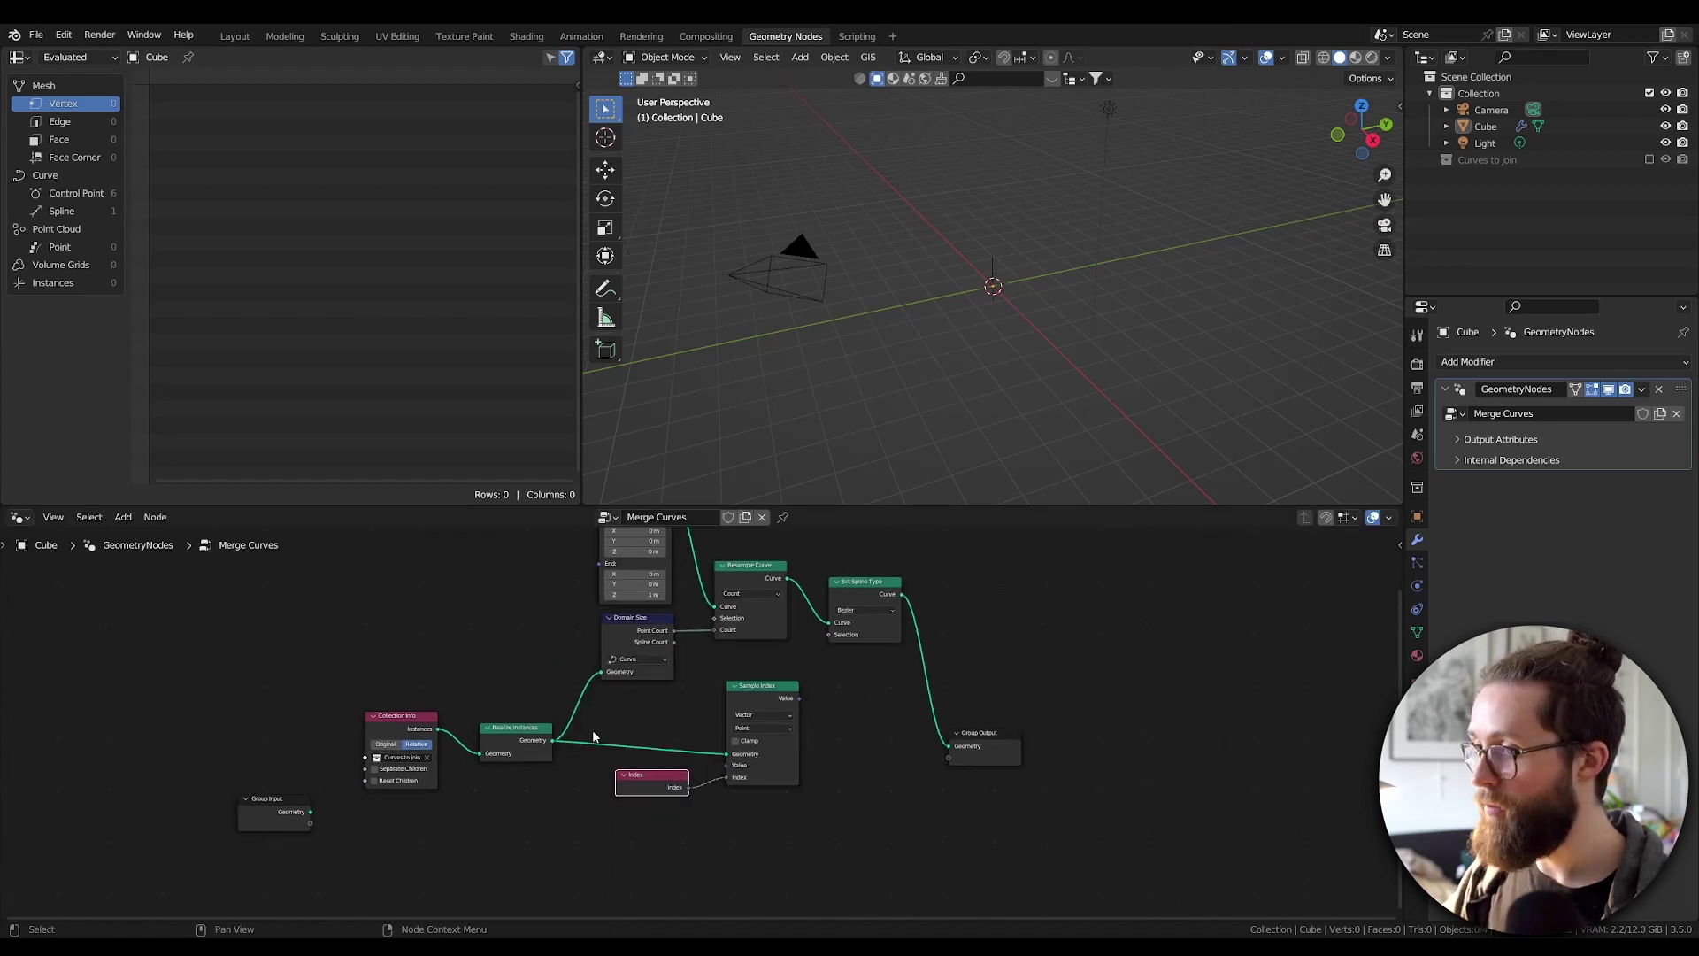
Add a Position node, connect it to Sample Index's Value input, and place the Index node below it.
{"action": "key", "text": "shift+a"}
{"action": "type", "text": "po"}
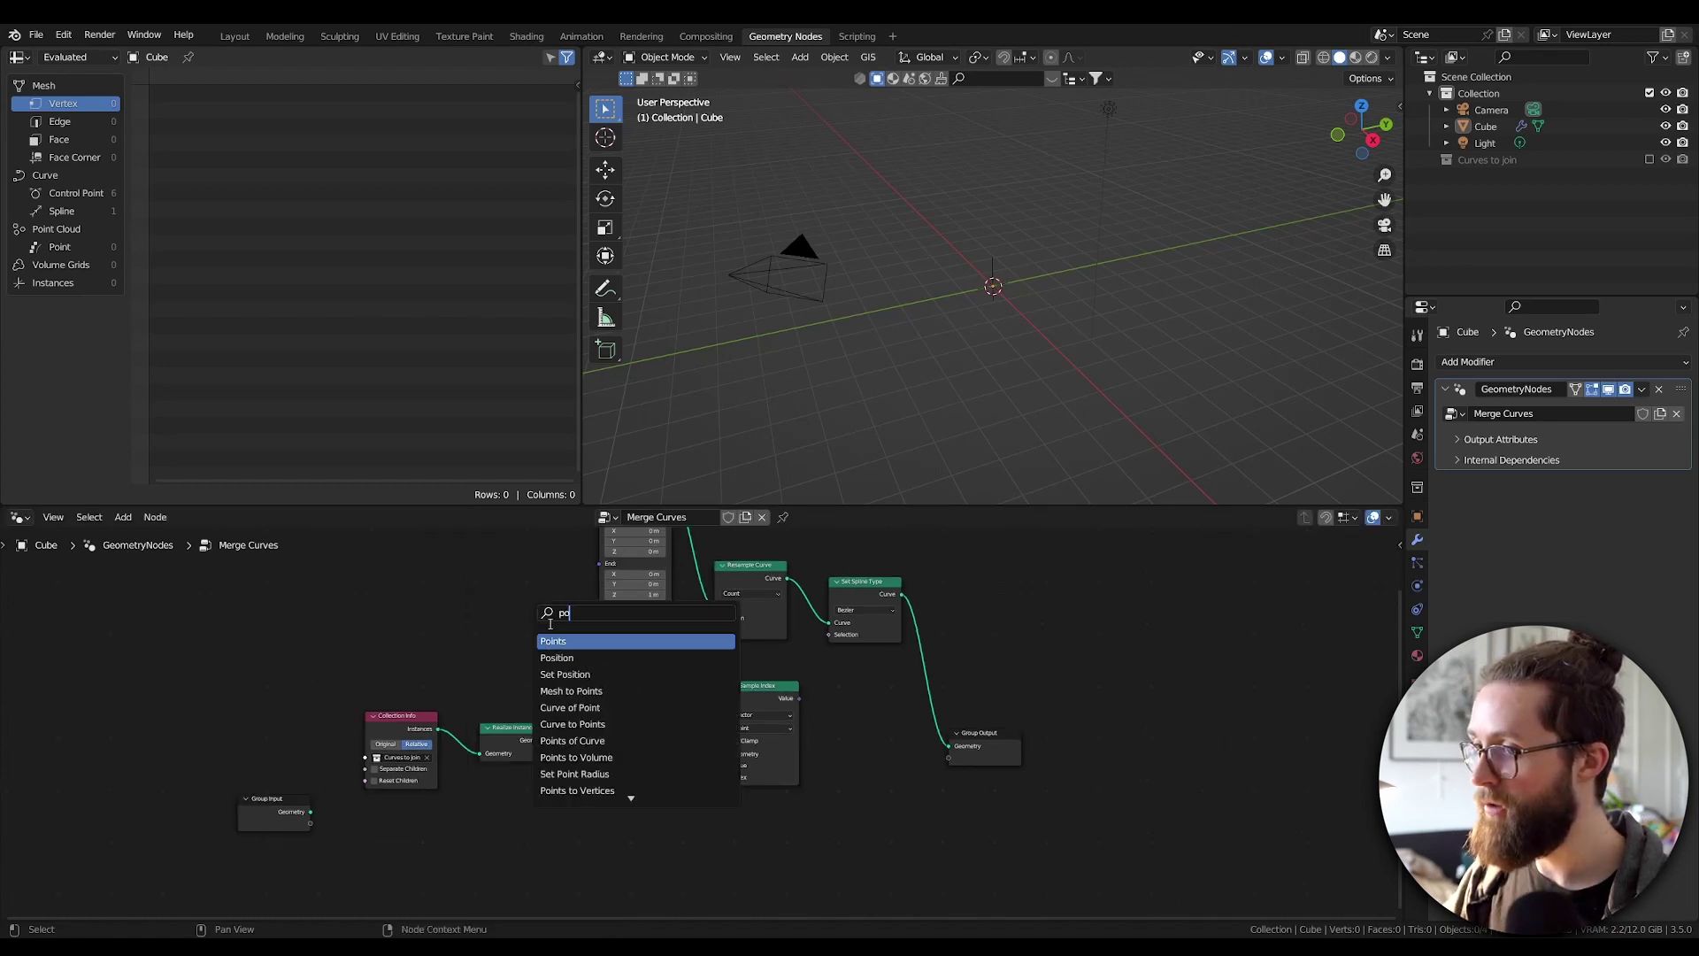
{"action": "key", "text": "Down"}
{"action": "key", "text": "Return"}
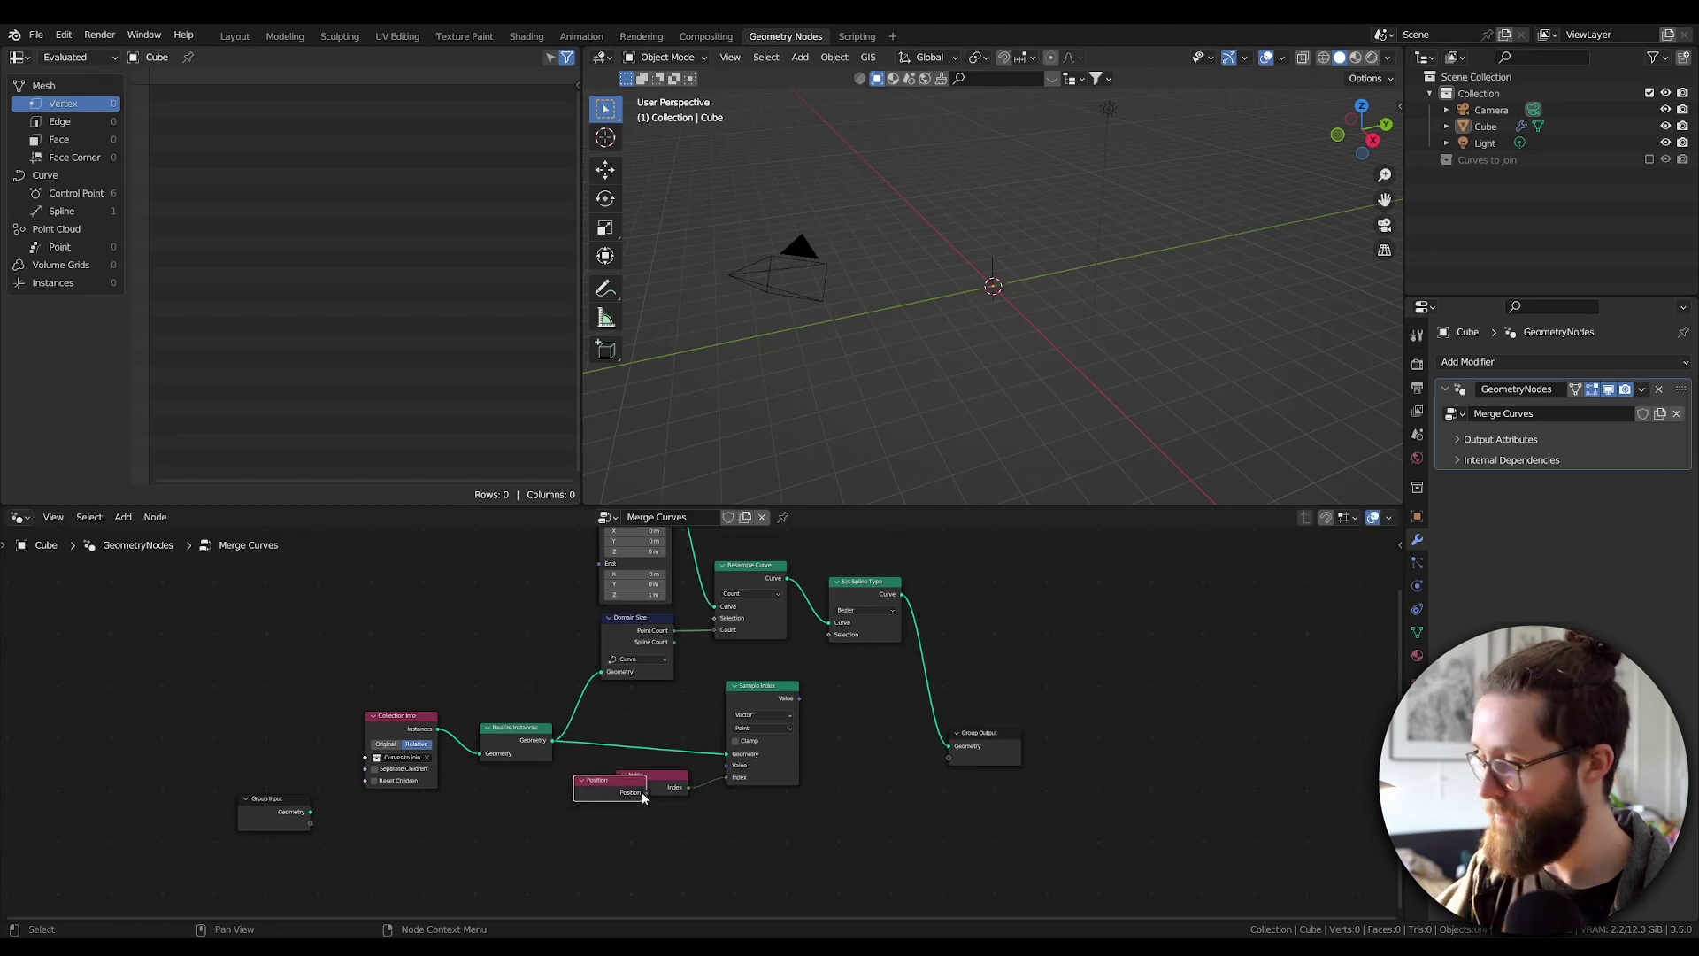
{"action": "left_click_drag", "start_coordinate": [645, 793], "coordinate": [622, 819]}
Insert a Set Position node between Set Spline Type and Group Output, and feed its Position from the Sample Index value.
{"action": "key", "text": "shift+a"}
{"action": "left_click", "coordinate": [511, 597]}
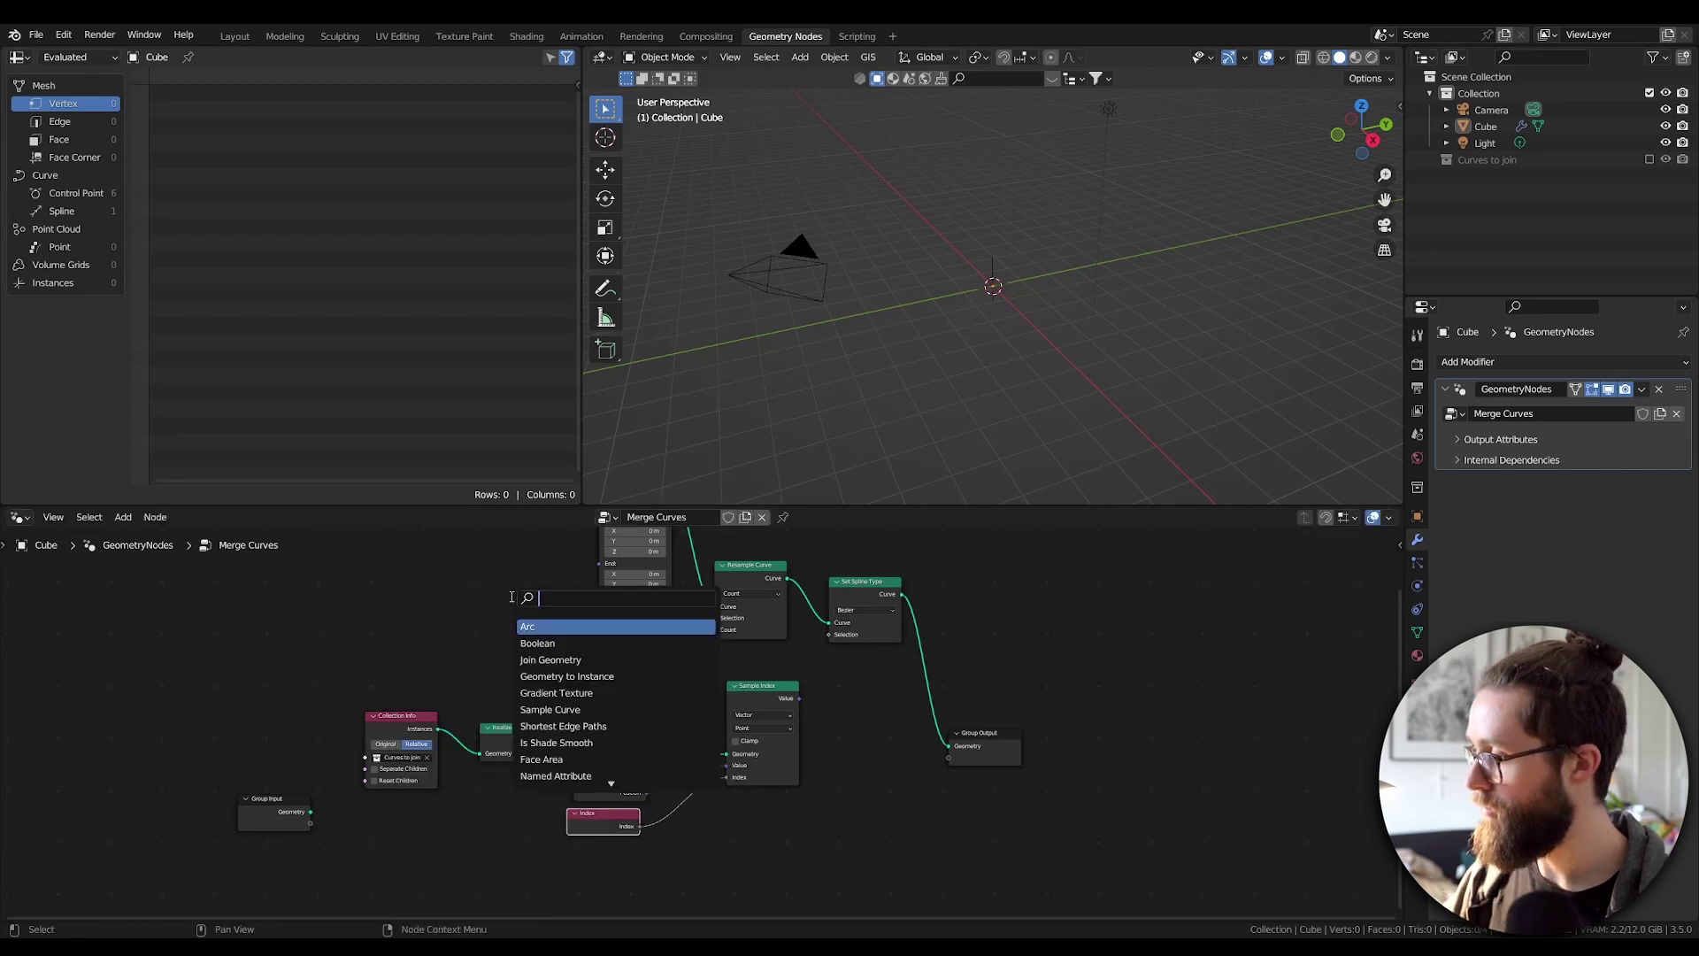
{"action": "type", "text": "set"}
{"action": "key", "text": "Down"}
{"action": "key", "text": "Down"}
{"action": "key", "text": "Return"}
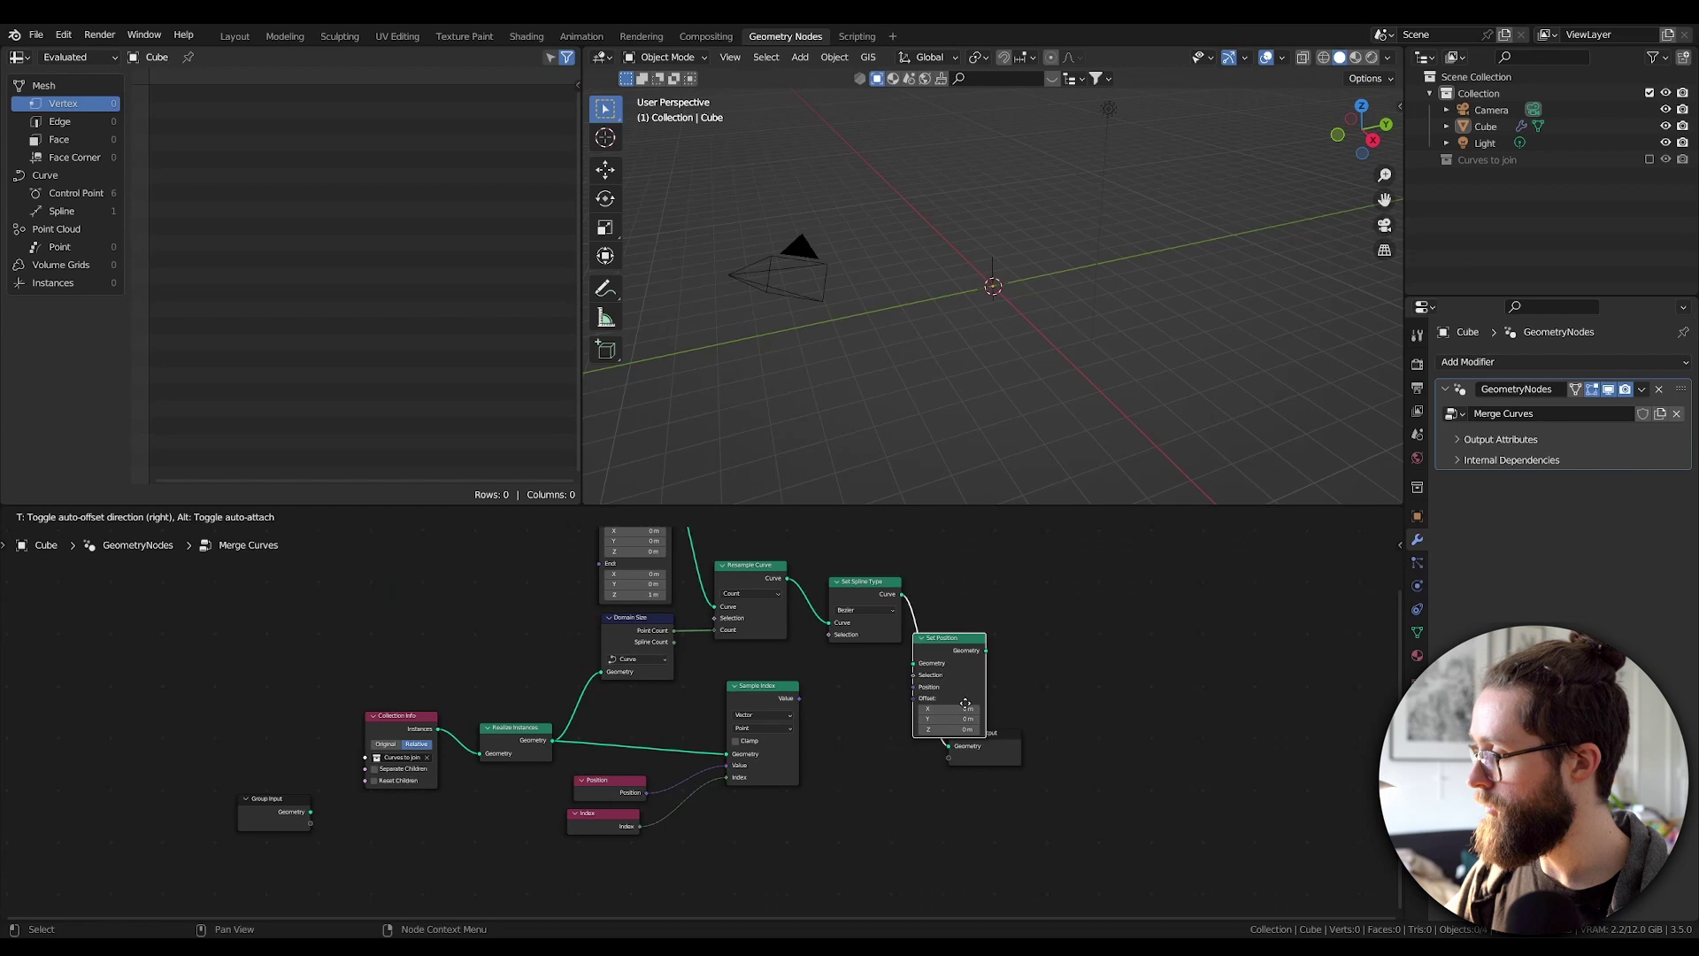
{"action": "left_click", "coordinate": [995, 702]}
{"action": "left_click_drag", "start_coordinate": [799, 698], "coordinate": [944, 685]}
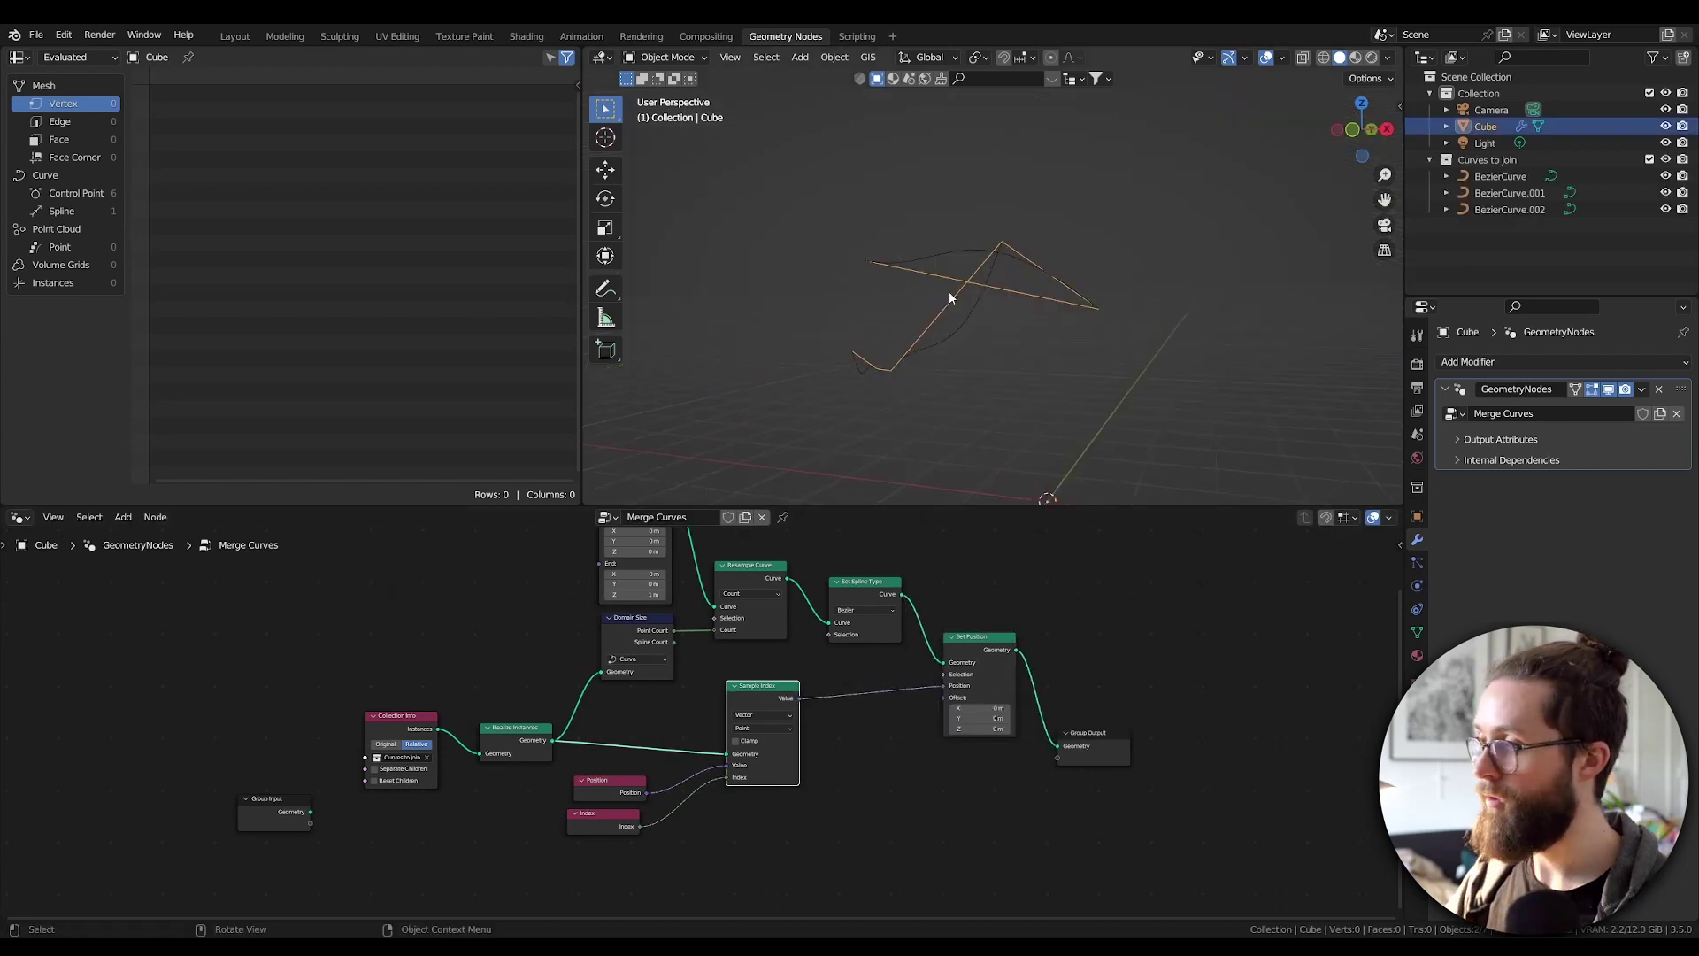
Duplicate the Sample Index node twice with its input links kept, and add a Curve Handle Positions node below the Index node.
{"action": "middle_click_drag", "start_coordinate": [954, 302], "coordinate": [973, 305]}
{"action": "middle_click_drag", "start_coordinate": [777, 717], "coordinate": [755, 687]}
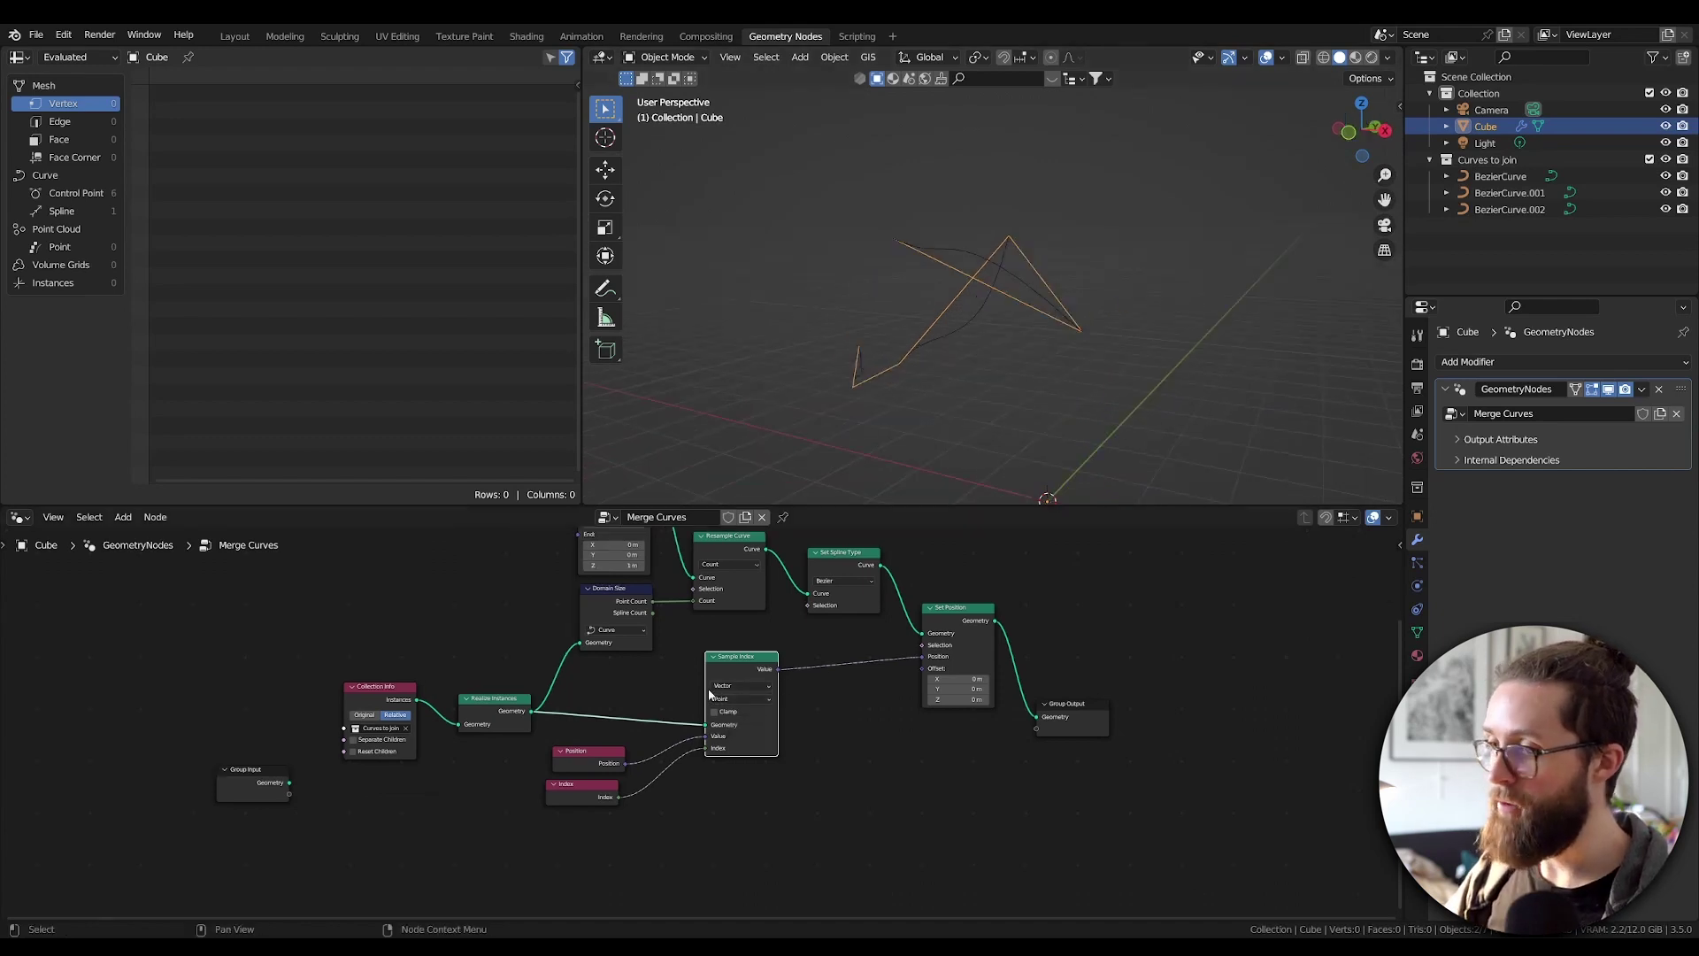
{"action": "left_click", "coordinate": [729, 685]}
{"action": "left_click", "coordinate": [730, 671]}
{"action": "key", "text": "ctrl+shift+d"}
{"action": "left_click", "coordinate": [796, 732]}
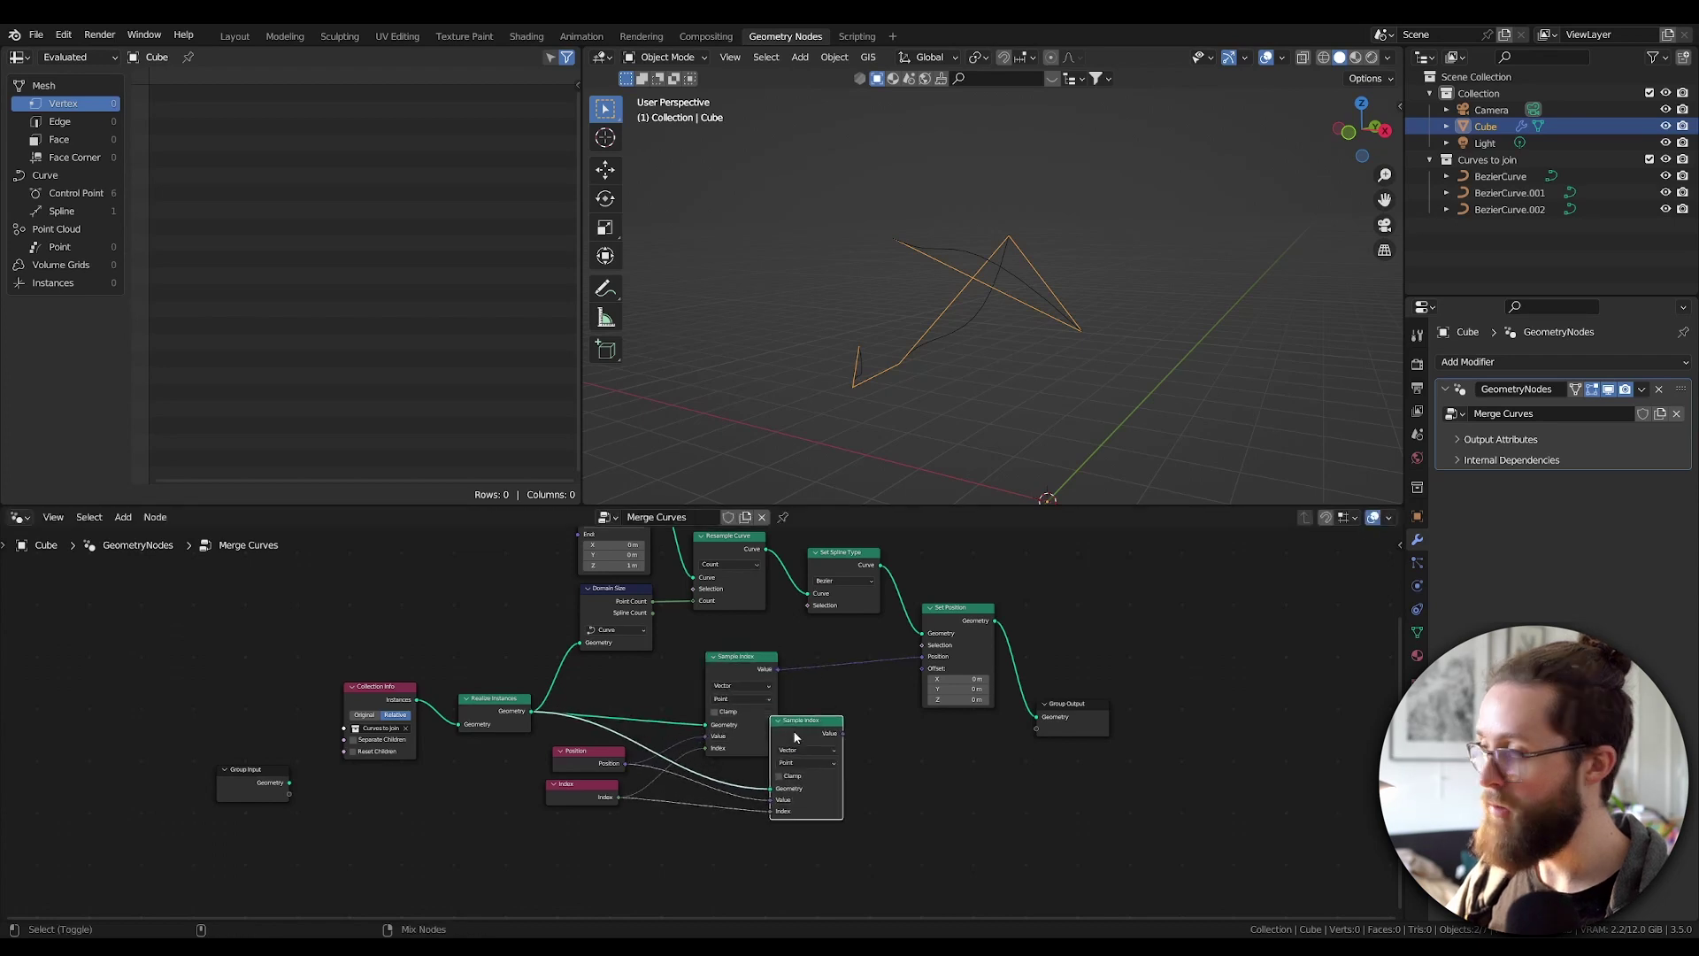
{"action": "key", "text": "ctrl+shift+d"}
{"action": "left_click", "coordinate": [876, 782]}
{"action": "middle_click_drag", "start_coordinate": [853, 754], "coordinate": [846, 738]}
{"action": "middle_click_drag", "start_coordinate": [846, 738], "coordinate": [833, 698]}
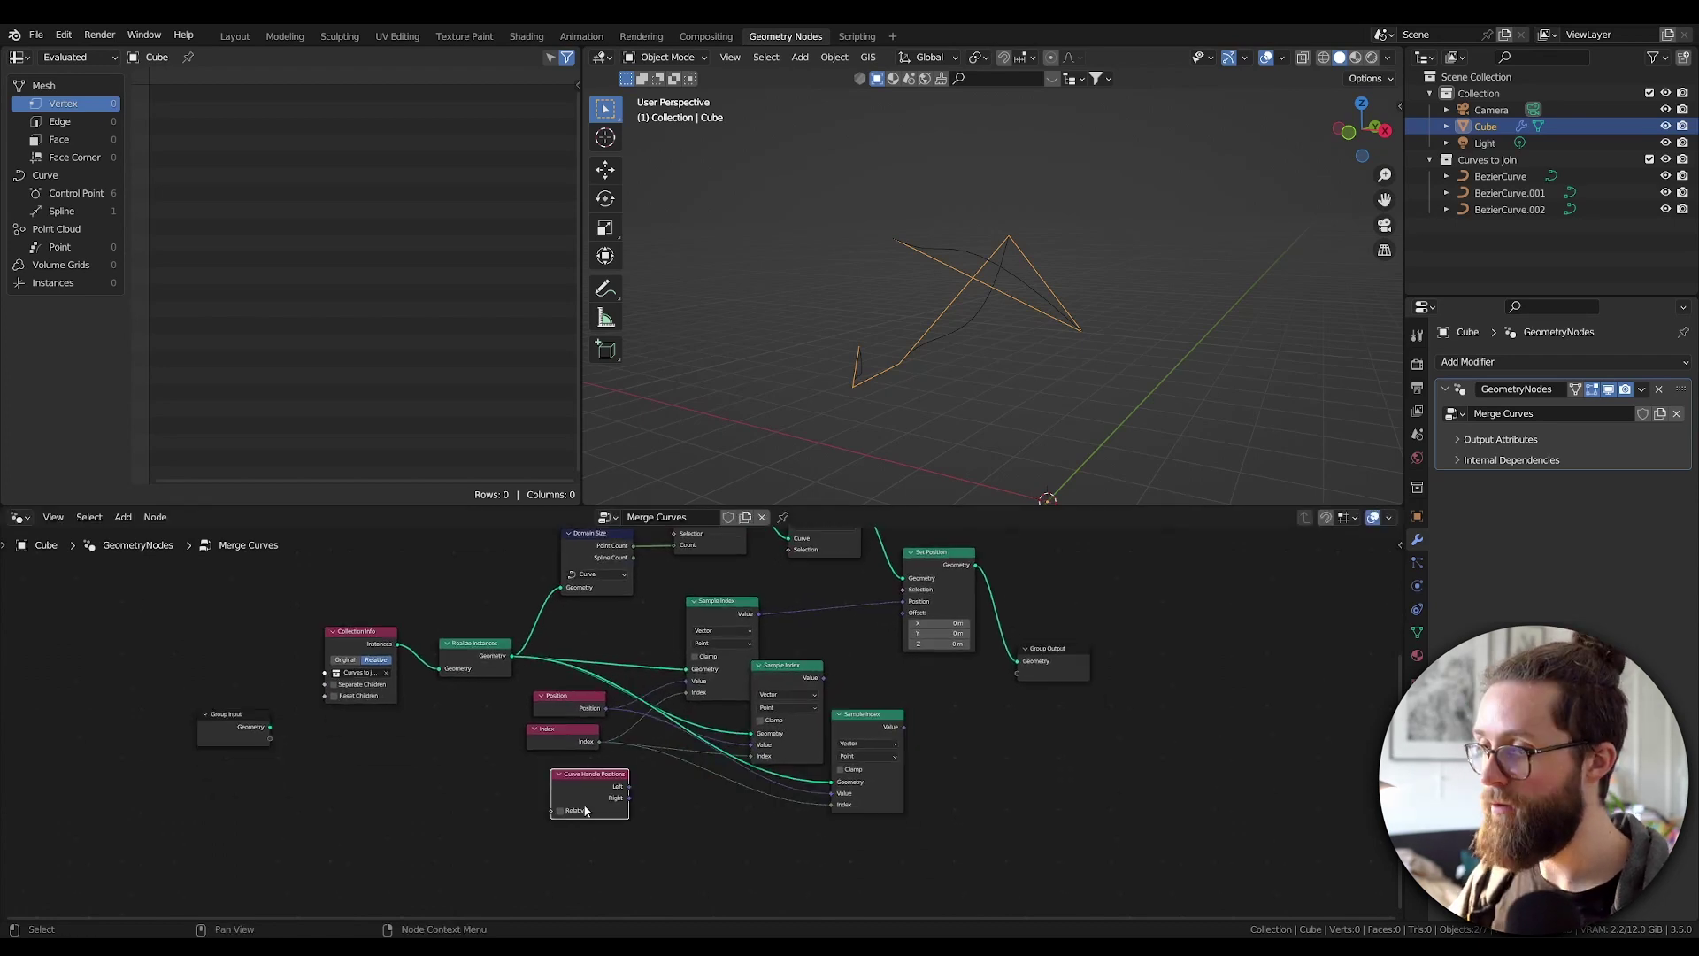
{"action": "middle_click_drag", "start_coordinate": [651, 803], "coordinate": [591, 806]}
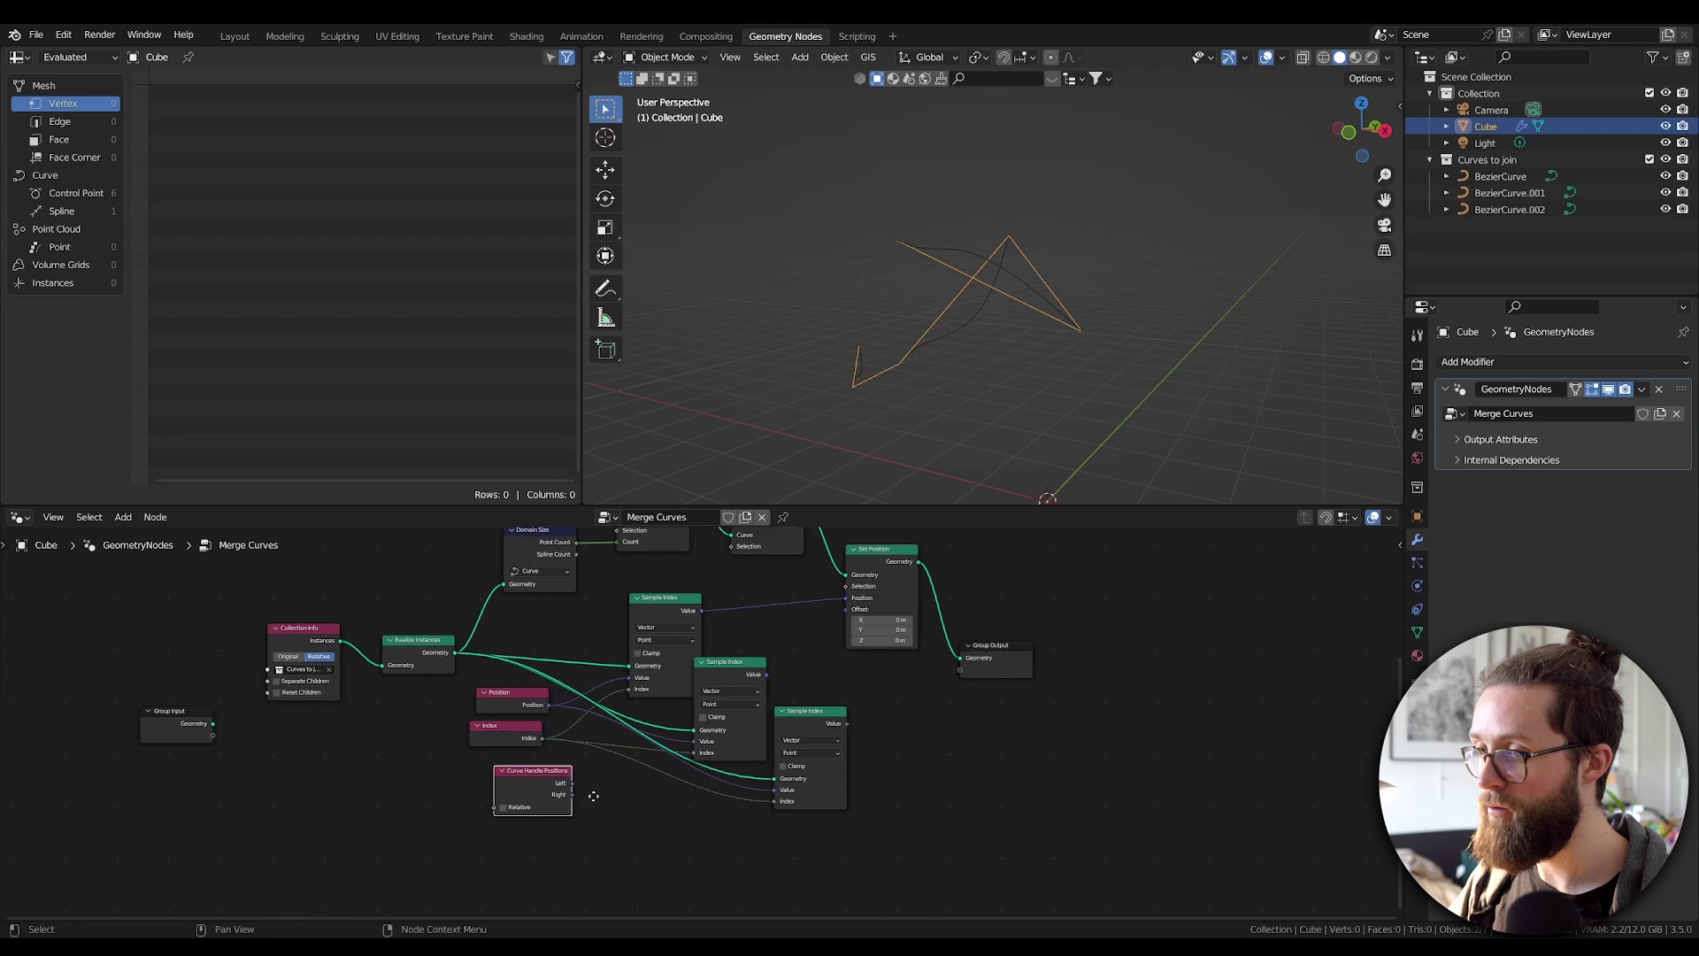
Insert a Set Handle Positions node between Set Position and Group Output.
{"action": "key", "text": "shift+a"}
{"action": "type", "text": "se"}
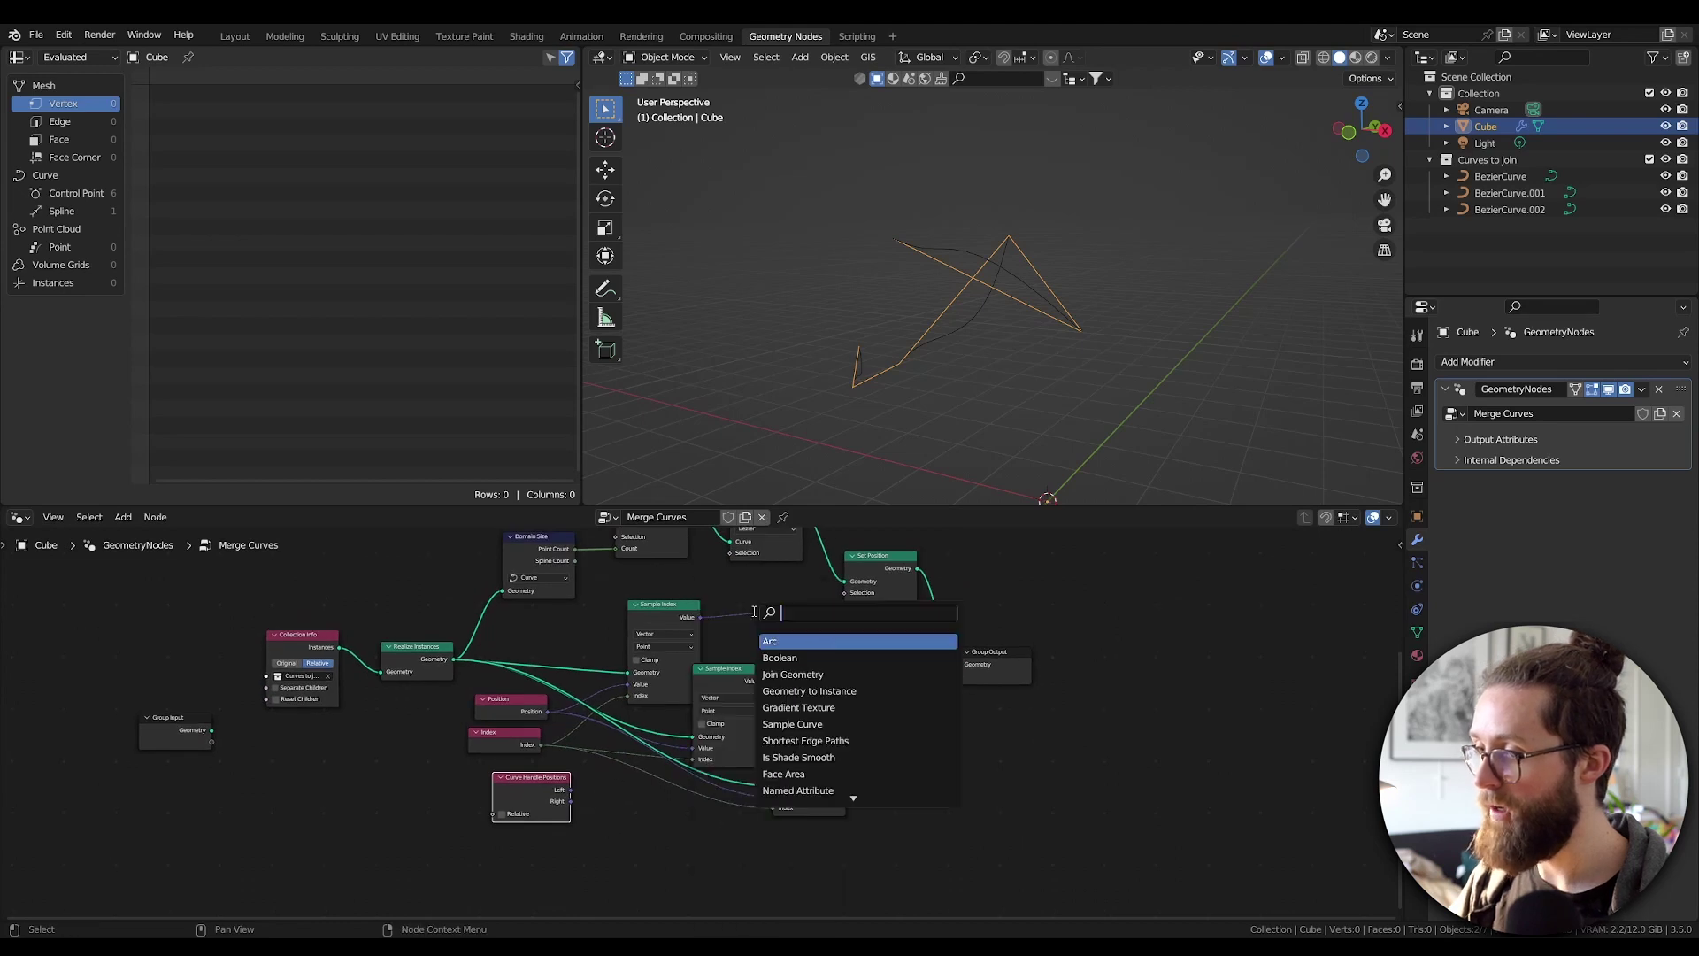
{"action": "type", "text": "t hand"}
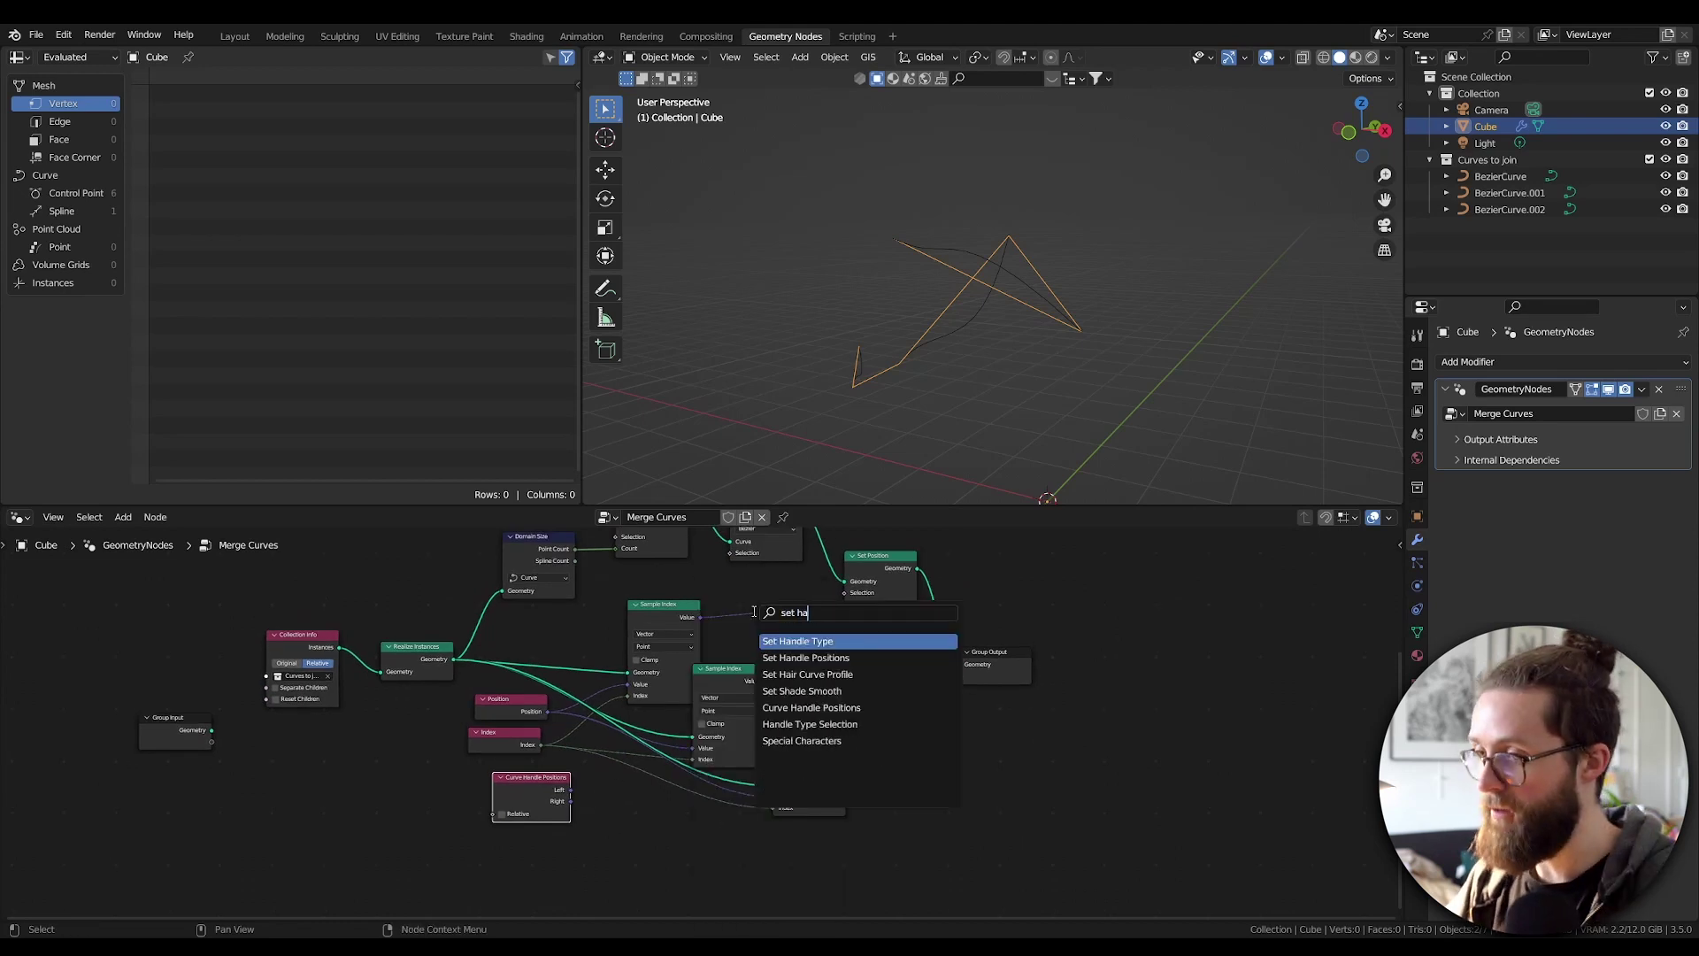
{"action": "left_click", "coordinate": [789, 658]}
{"action": "left_click", "coordinate": [985, 640]}
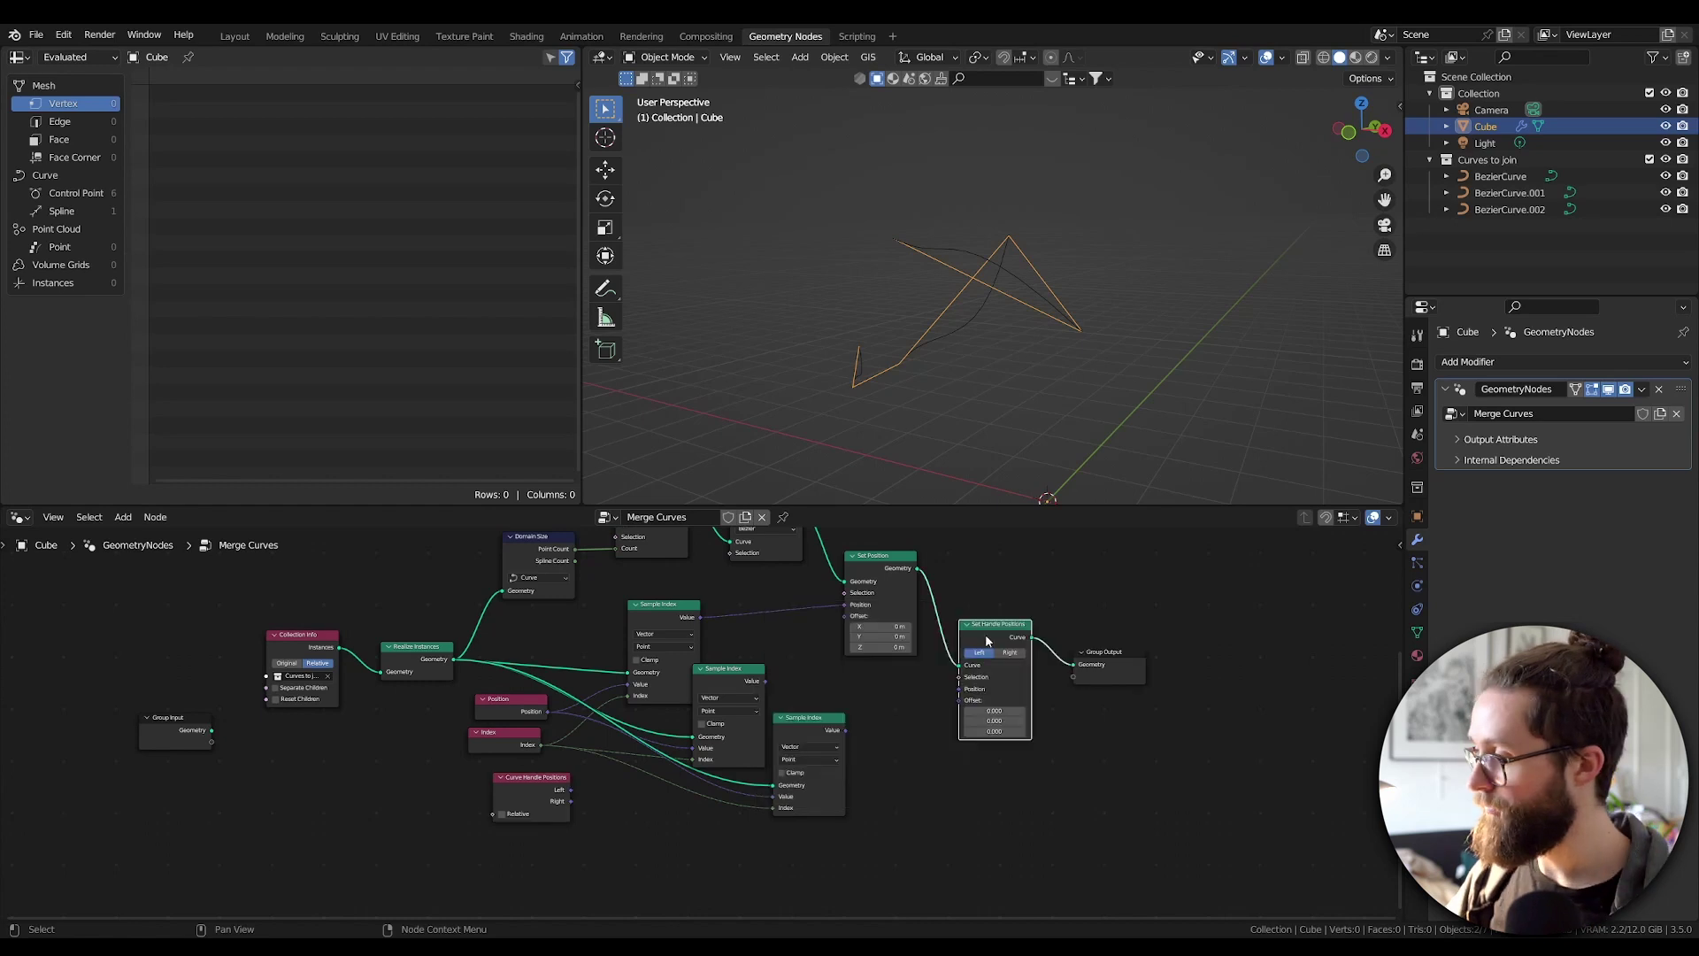
Duplicate Set Handle Positions as a Right version and route the curve handle positions through the two new Sample Index nodes into the matching nodes.
{"action": "key", "text": "shift+d"}
{"action": "left_click", "coordinate": [1081, 639]}
{"action": "left_click", "coordinate": [1123, 650]}
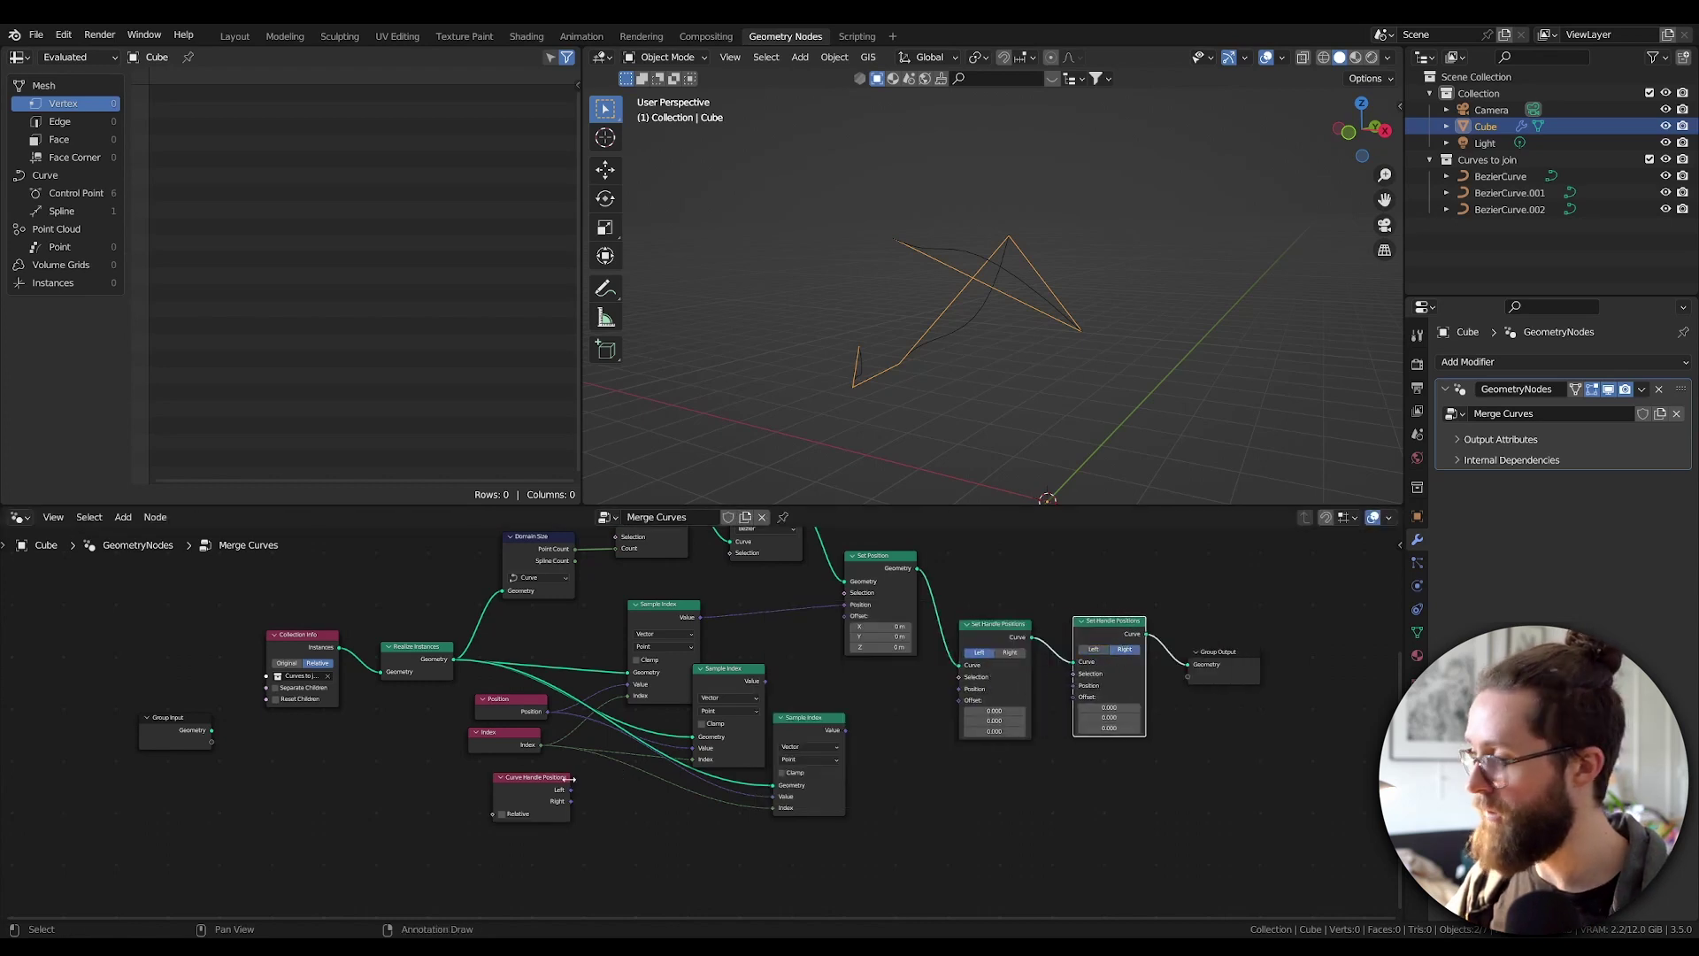
{"action": "left_click_drag", "start_coordinate": [567, 796], "coordinate": [693, 748]}
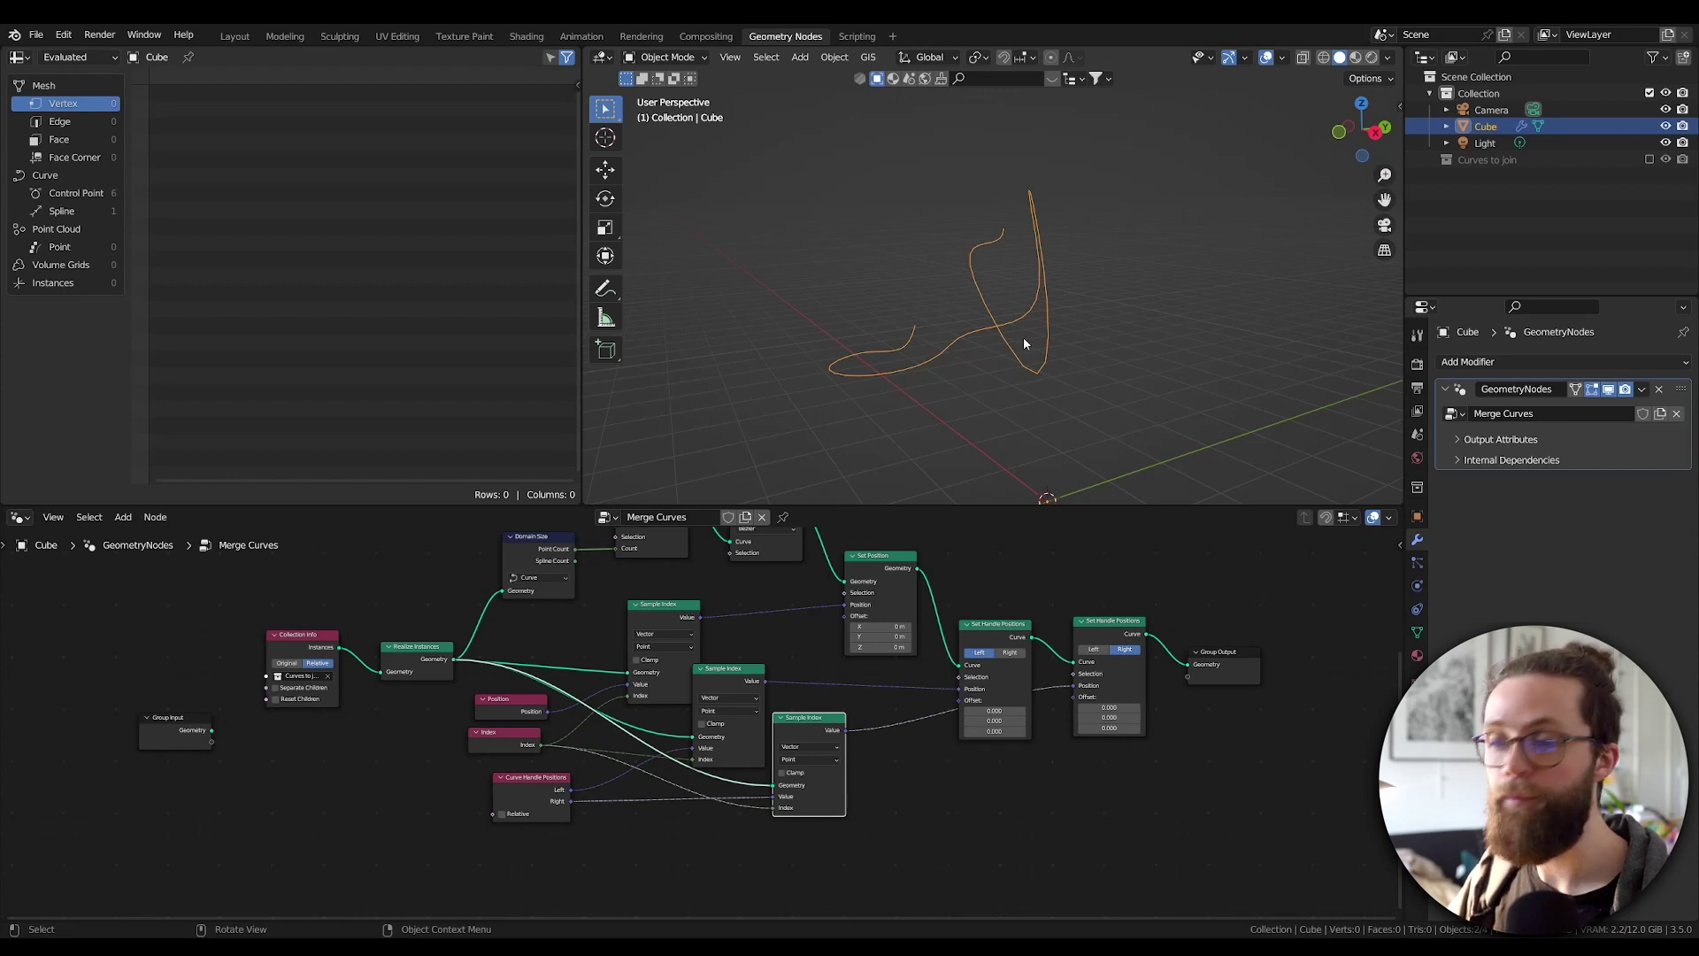
Duplicate the last Sample Index node twice with its Geometry and Index links kept, and set both copies to Float.
{"action": "middle_click_drag", "start_coordinate": [870, 714], "coordinate": [771, 702]}
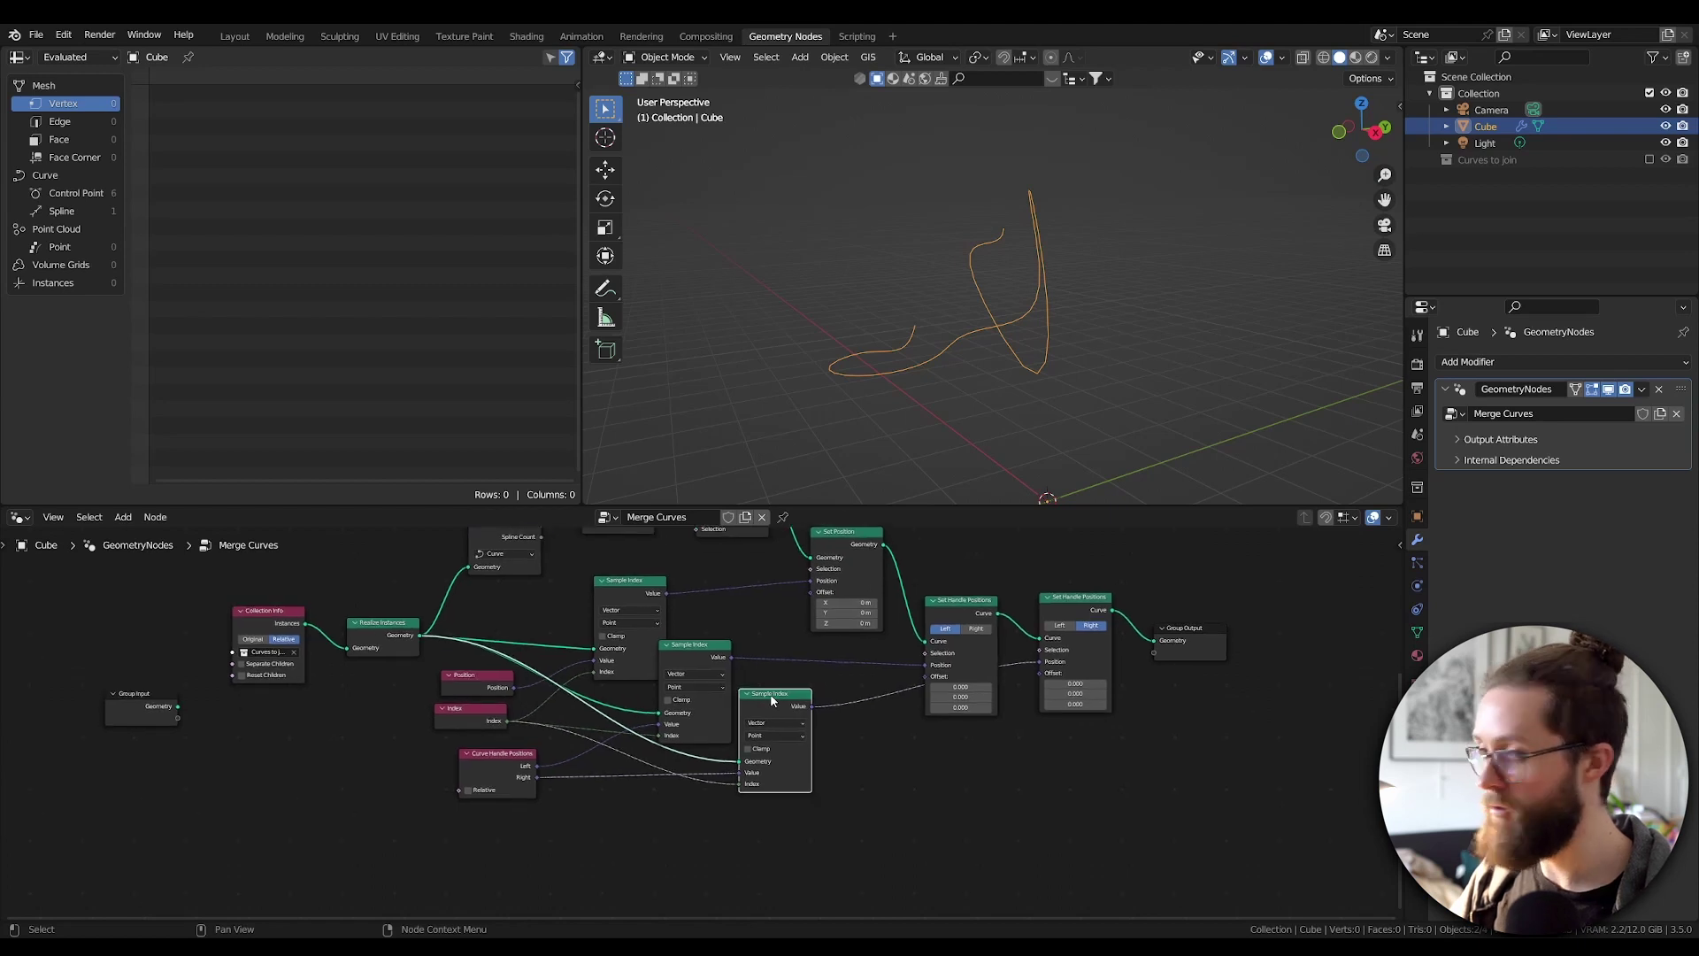
{"action": "key", "text": "shift+d"}
{"action": "left_click", "coordinate": [859, 766]}
{"action": "key", "text": "shift+d"}
{"action": "left_click", "coordinate": [971, 811]}
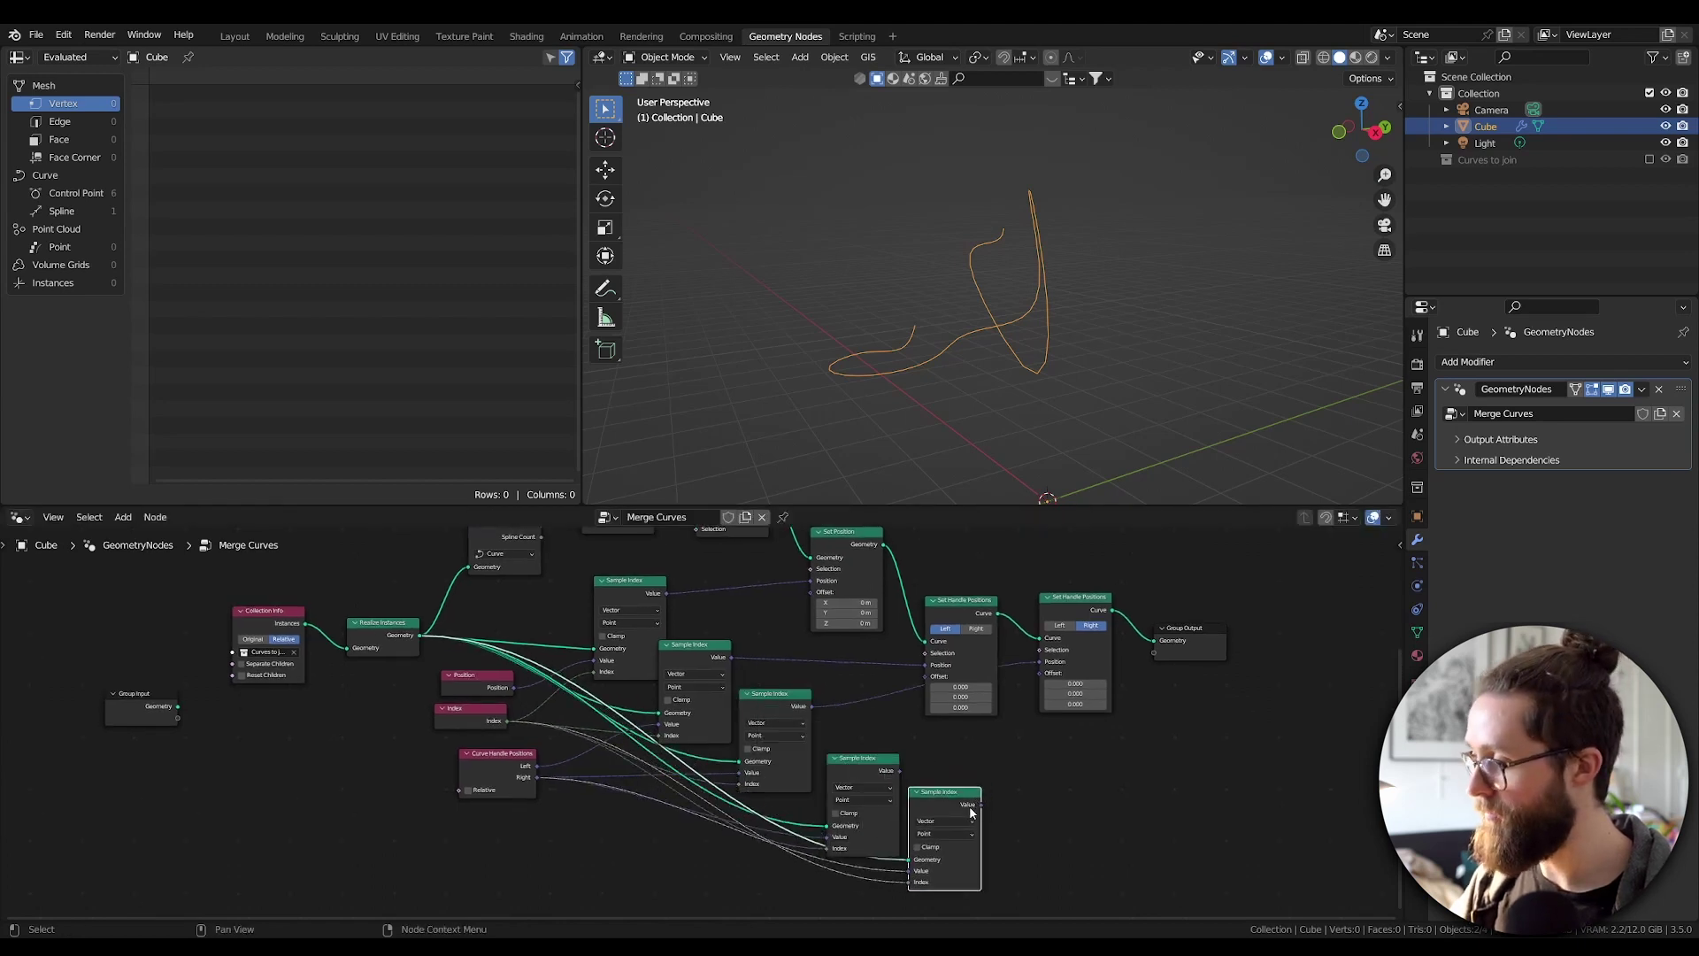
{"action": "left_click", "coordinate": [947, 822]}
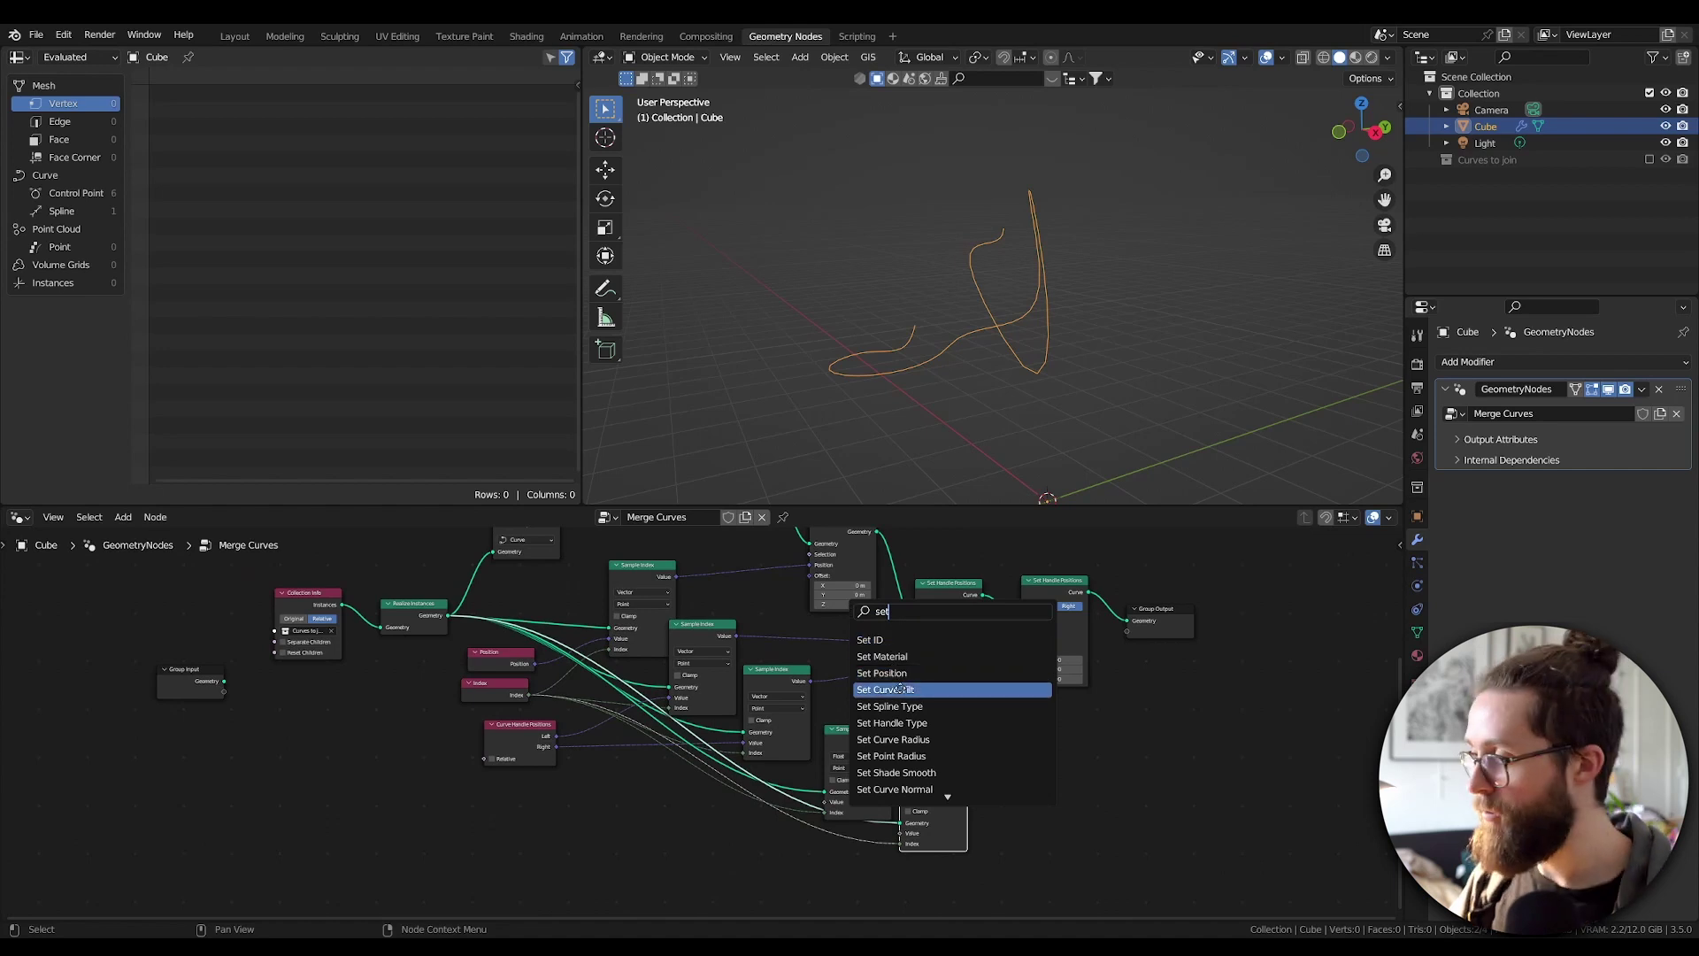
Insert a Set Curve Tilt node and a Set Curve Radius node between the last Set Handle Positions and Group Output.
{"action": "left_click", "coordinate": [900, 688]}
{"action": "left_click", "coordinate": [1096, 581]}
{"action": "key", "text": "shift+a"}
{"action": "left_click", "coordinate": [1099, 571]}
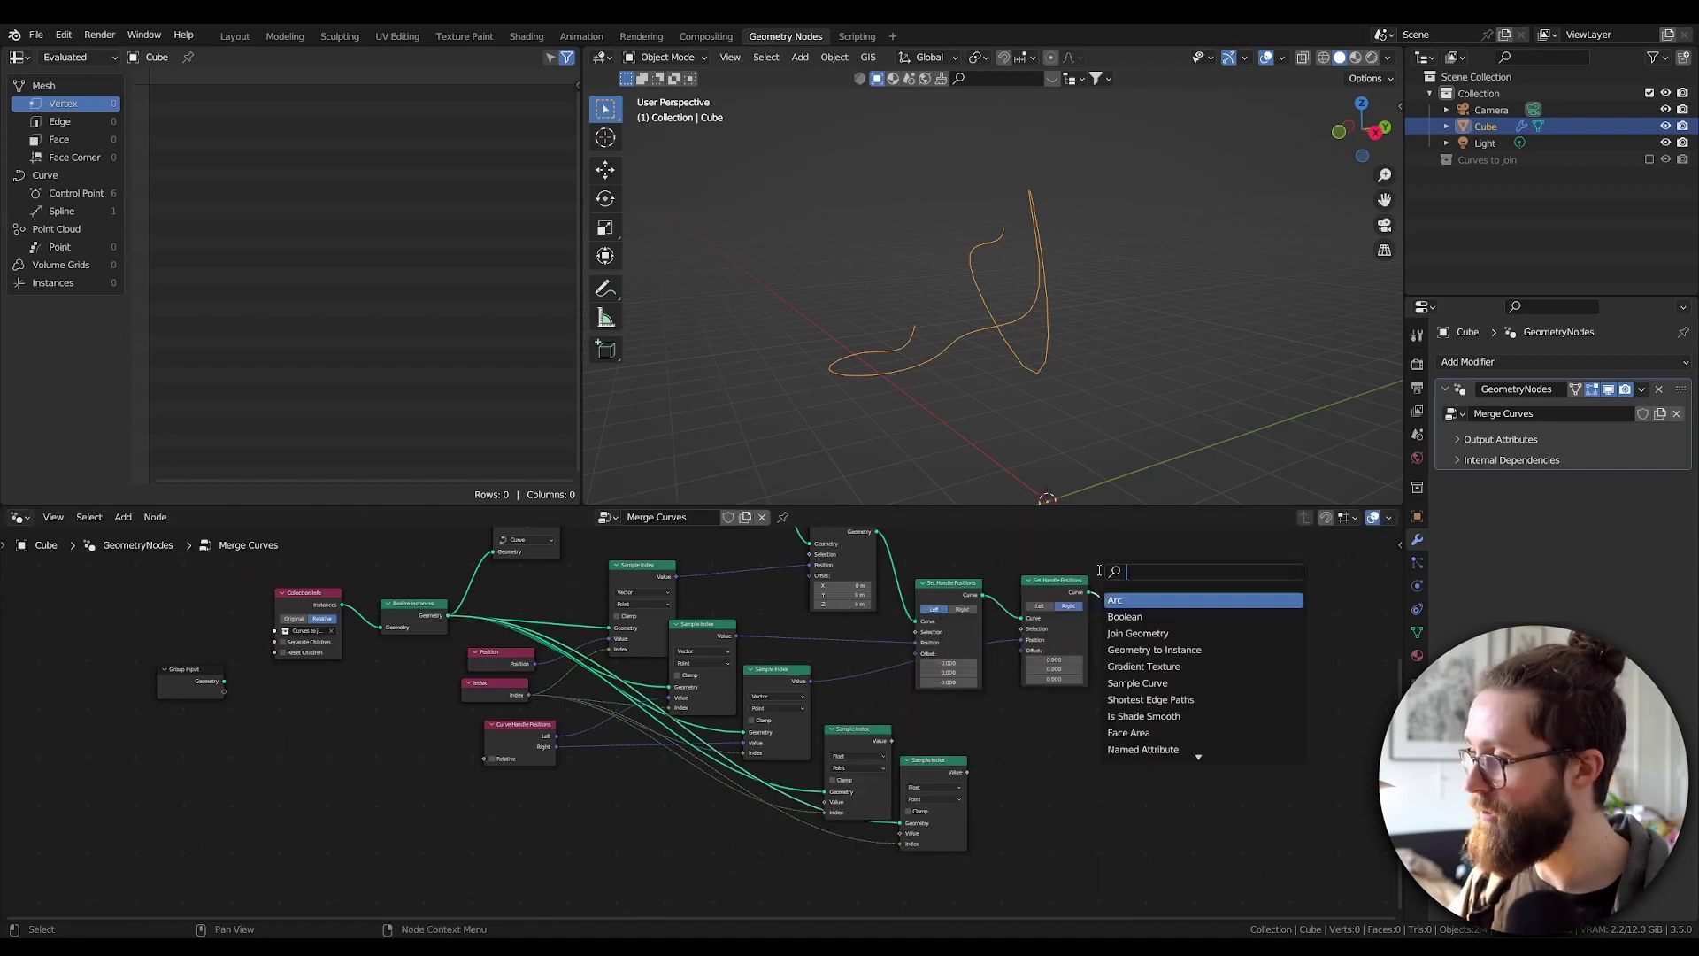
{"action": "type", "text": "set curv"}
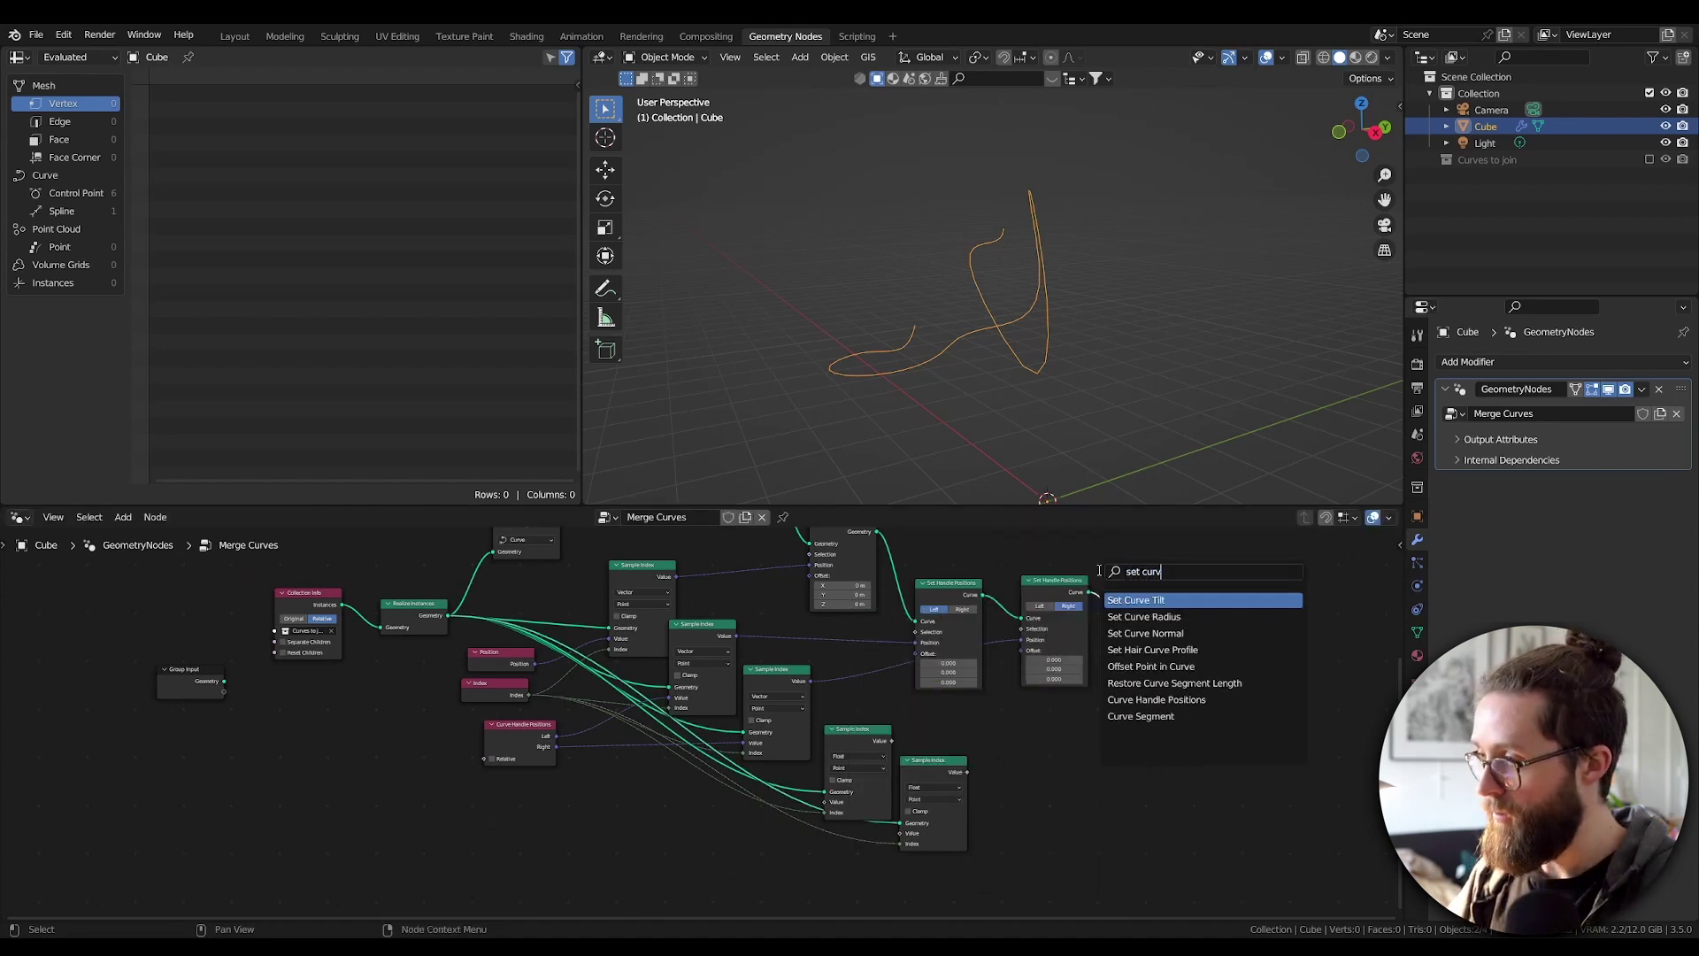
{"action": "left_click", "coordinate": [1142, 615]}
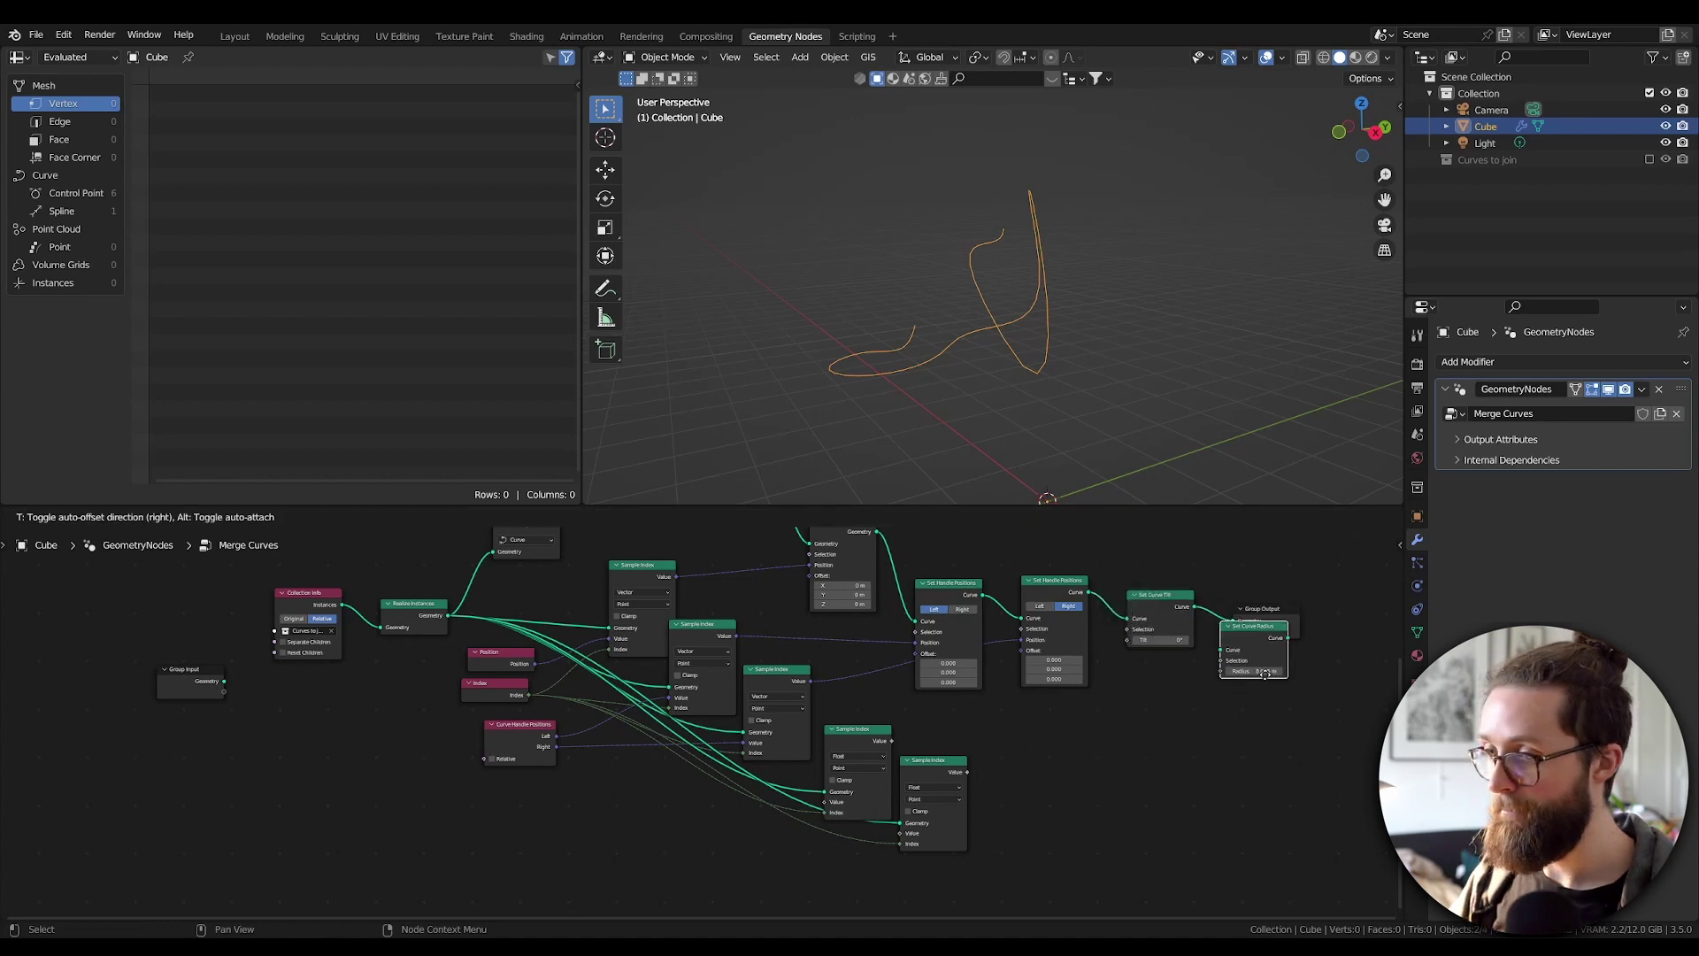
{"action": "left_click", "coordinate": [1277, 647]}
Add a Curve Tilt node and a Radius input node below Curve Handle Positions.
{"action": "key", "text": "shift+a"}
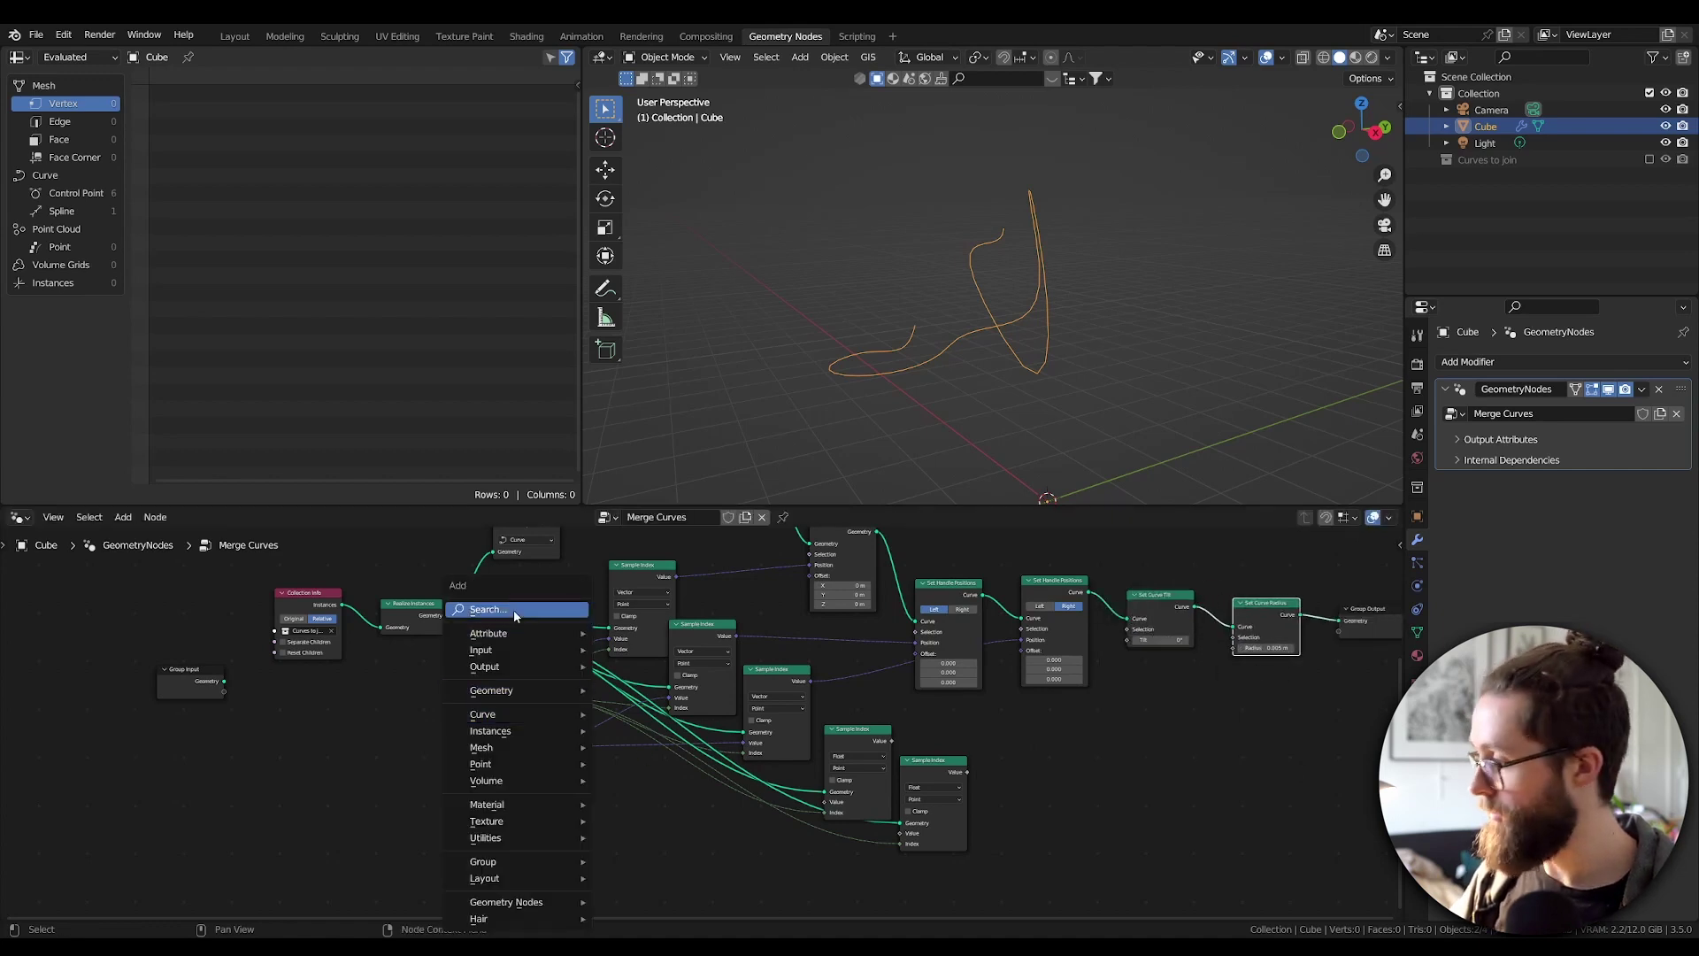
{"action": "left_click", "coordinate": [517, 614]}
{"action": "type", "text": "tilt"}
{"action": "key", "text": "Return"}
{"action": "left_click", "coordinate": [598, 843]}
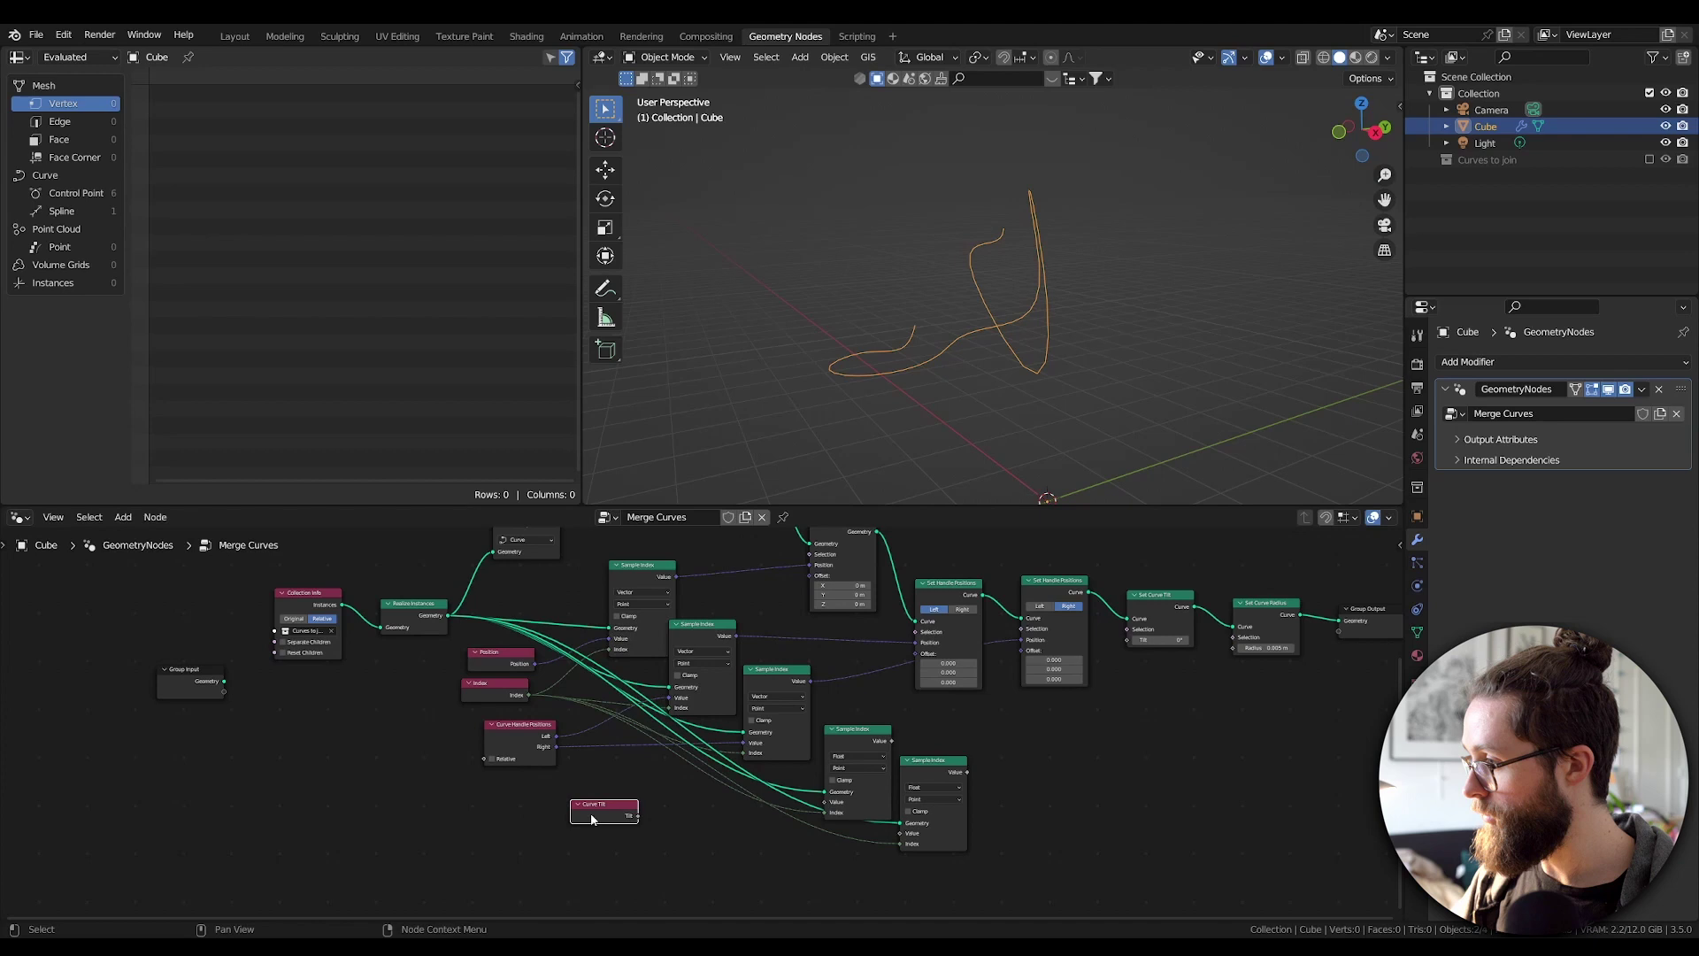
{"action": "key", "text": "shift+a"}
{"action": "left_click", "coordinate": [531, 647]}
{"action": "left_click", "coordinate": [616, 886]}
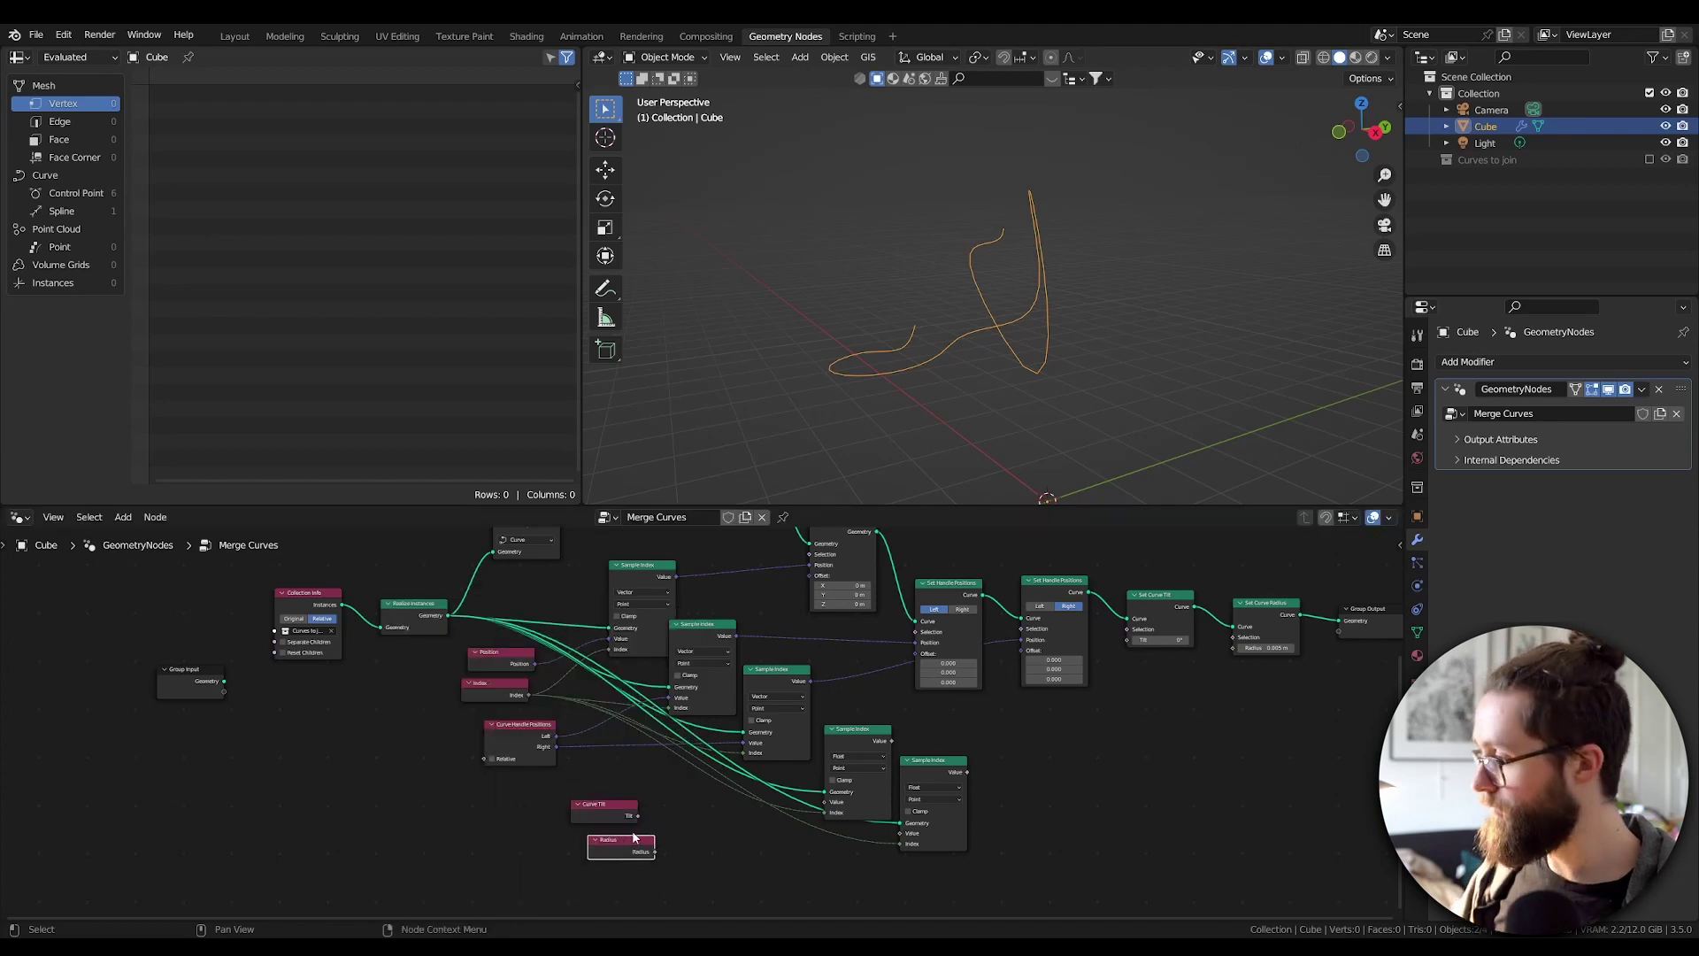
Route Curve Tilt and Radius through the two Float Sample Index nodes into Set Curve Tilt and Set Curve Radius.
{"action": "left_click_drag", "start_coordinate": [638, 815], "coordinate": [825, 801]}
{"action": "left_click_drag", "start_coordinate": [655, 851], "coordinate": [912, 834]}
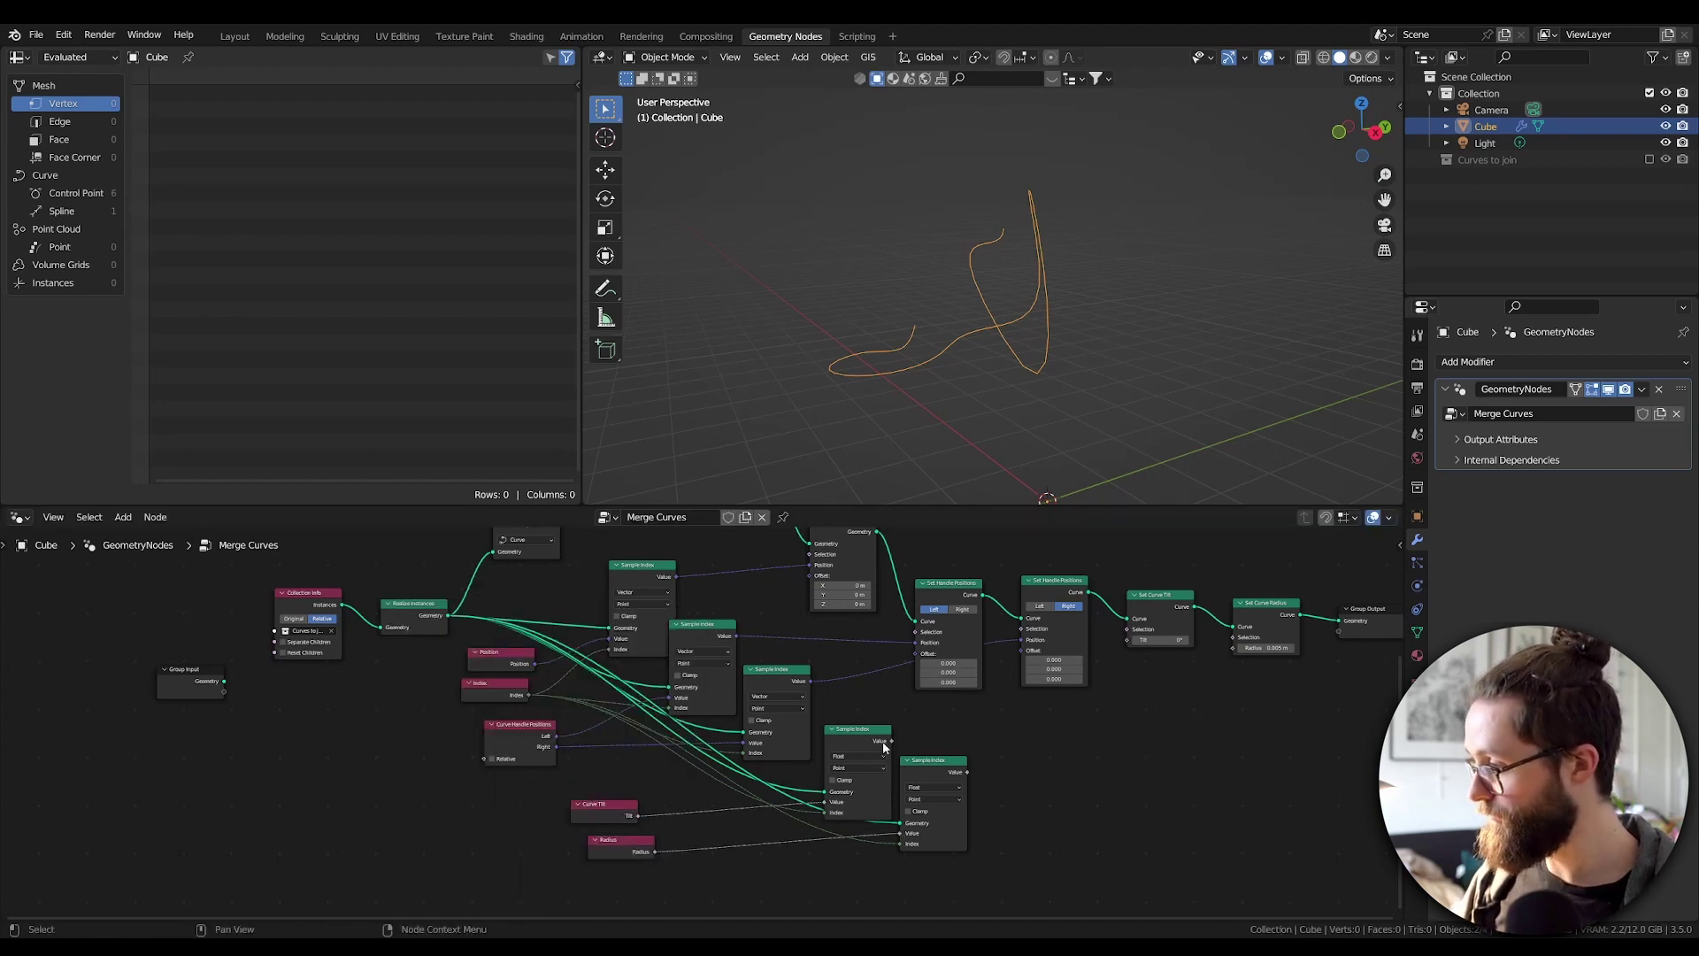
{"action": "left_click_drag", "start_coordinate": [891, 741], "coordinate": [1127, 639]}
{"action": "left_click_drag", "start_coordinate": [967, 772], "coordinate": [1240, 650]}
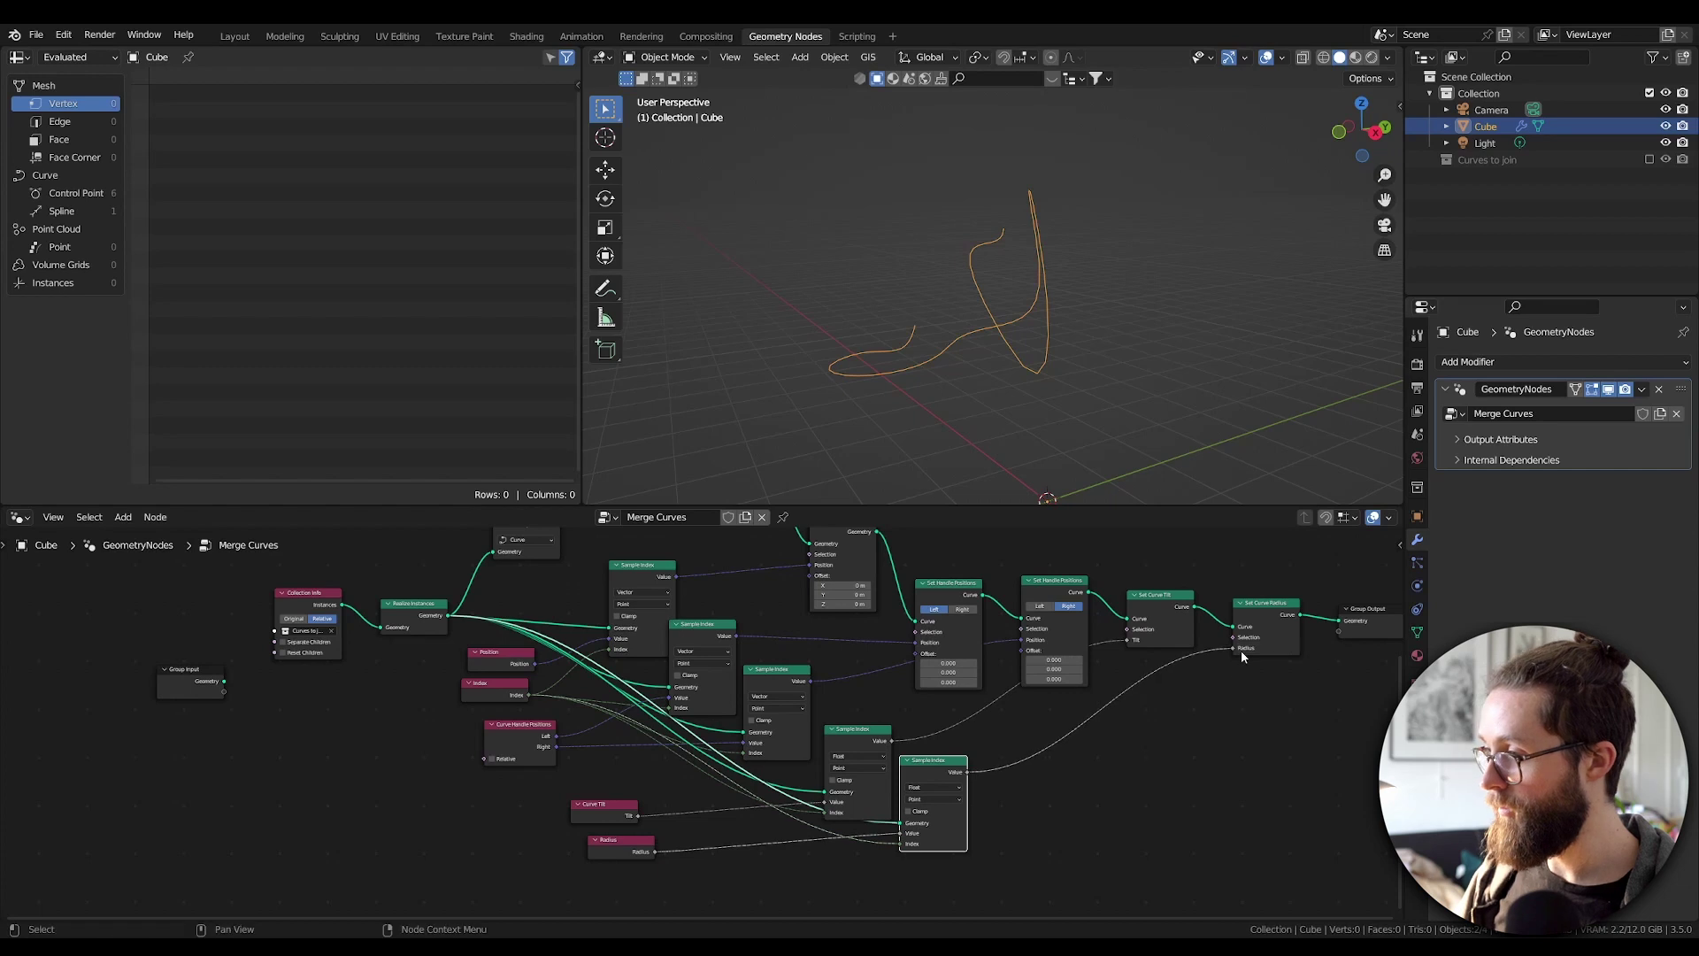
{"action": "left_click", "coordinate": [501, 641]}
Enable the "Curves to join" collection and rotate an end control point of BezierCurve.001 in Edit Mode.
{"action": "left_click", "coordinate": [1648, 159]}
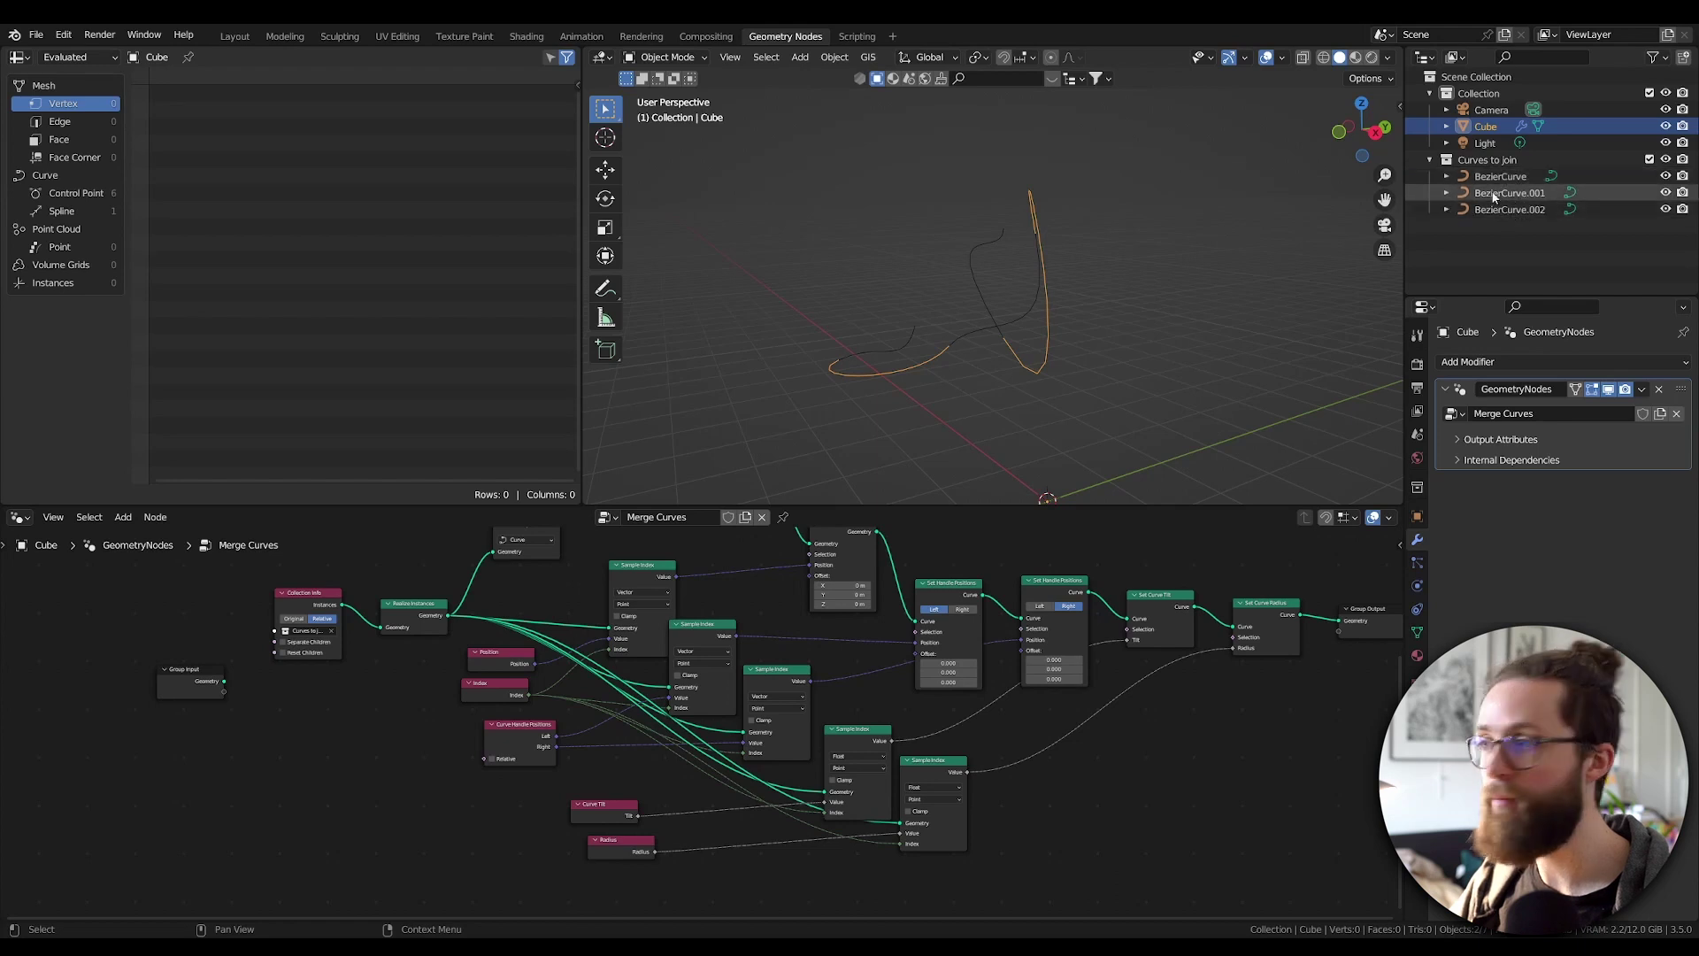
{"action": "left_click", "coordinate": [1507, 193]}
{"action": "key", "text": "Tab"}
{"action": "left_click", "coordinate": [960, 344]}
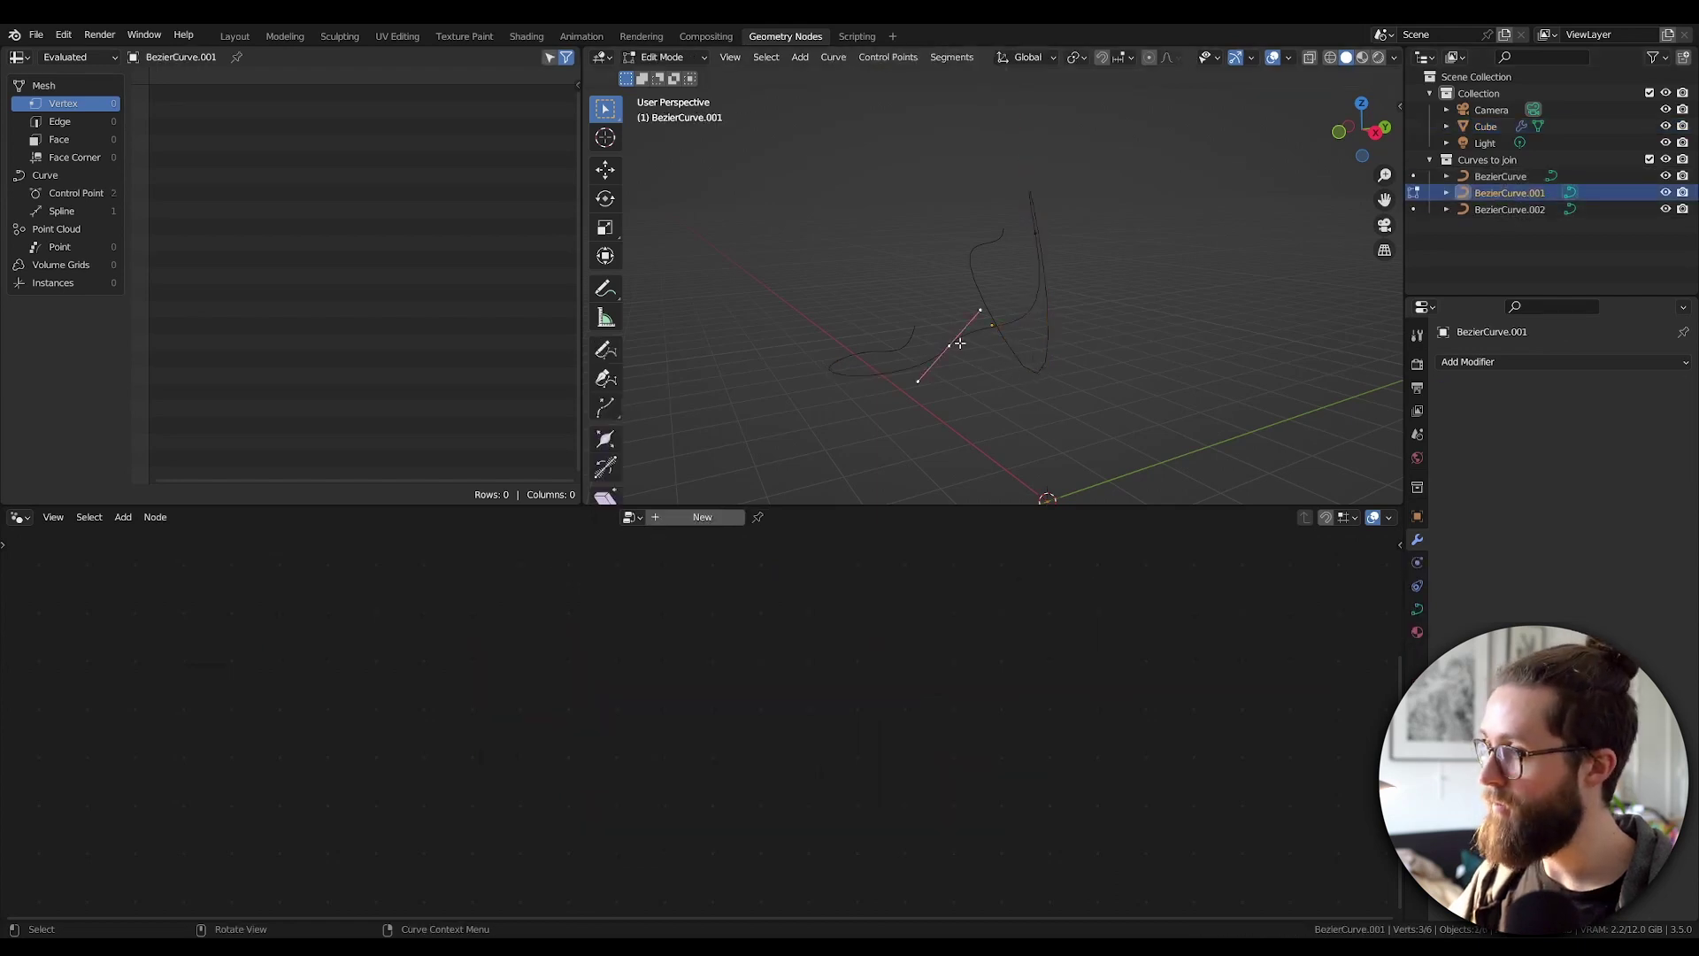
{"action": "key", "text": "r"}
{"action": "left_click", "coordinate": [989, 298]}
{"action": "key", "text": "Tab"}
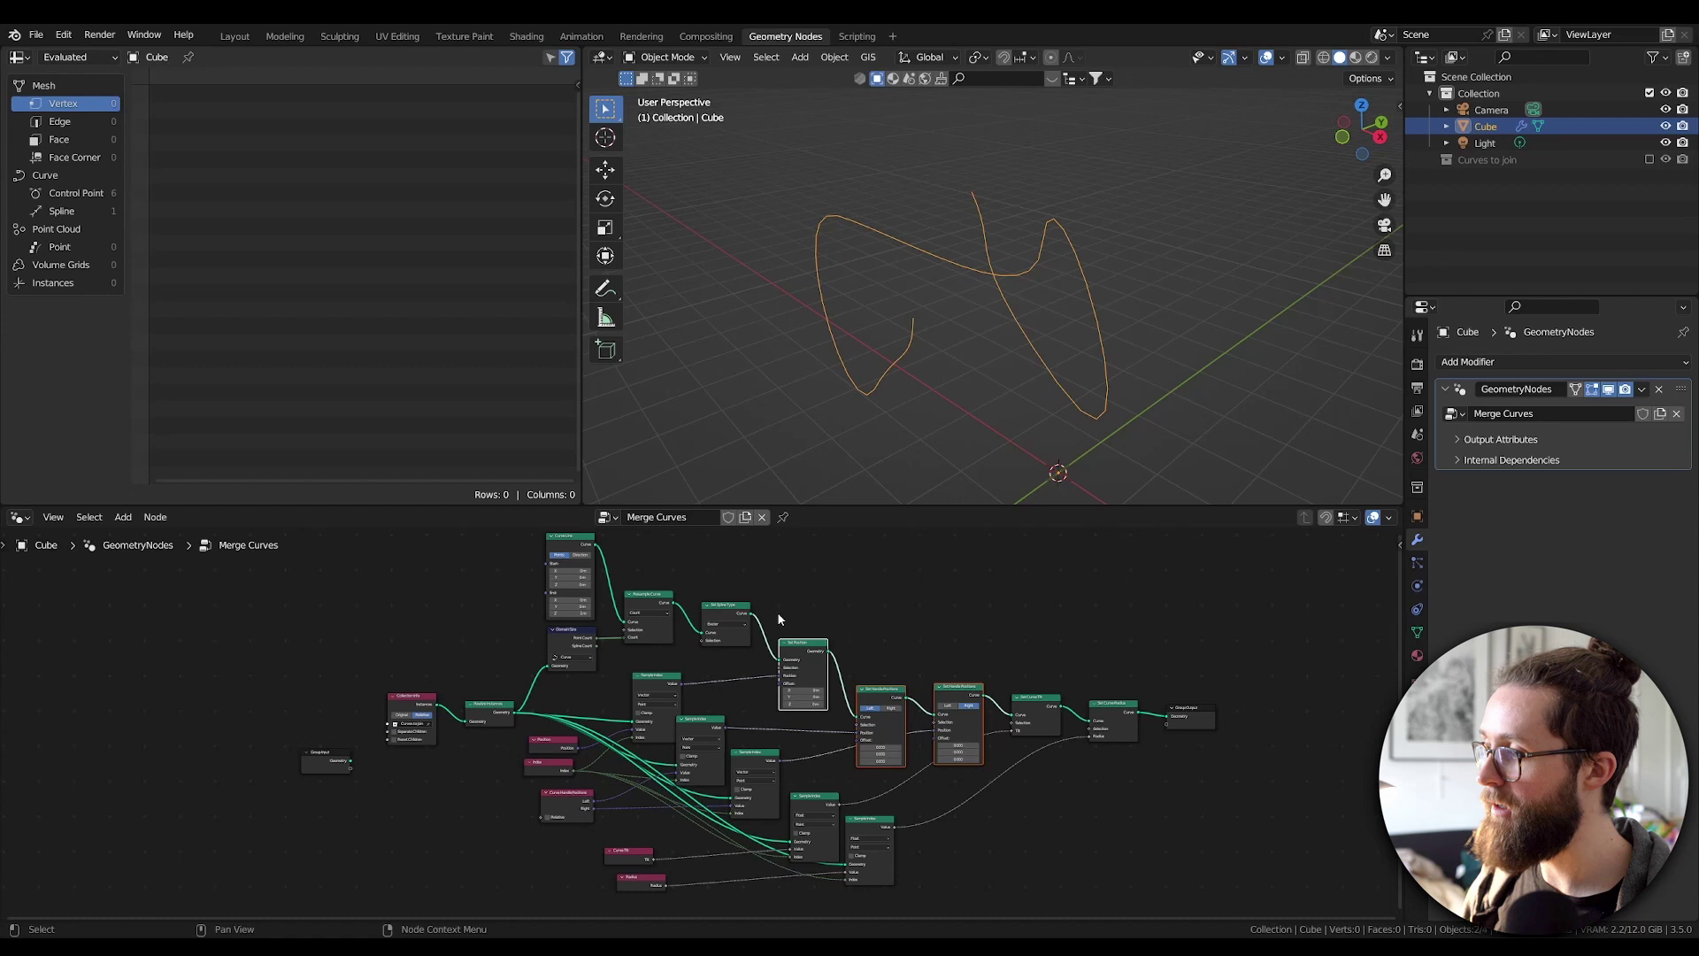
Hide the unused sockets of the Curve Line and setter nodes, and group everything between Realize Instances and Group Output.
{"action": "left_click", "coordinate": [580, 549]}
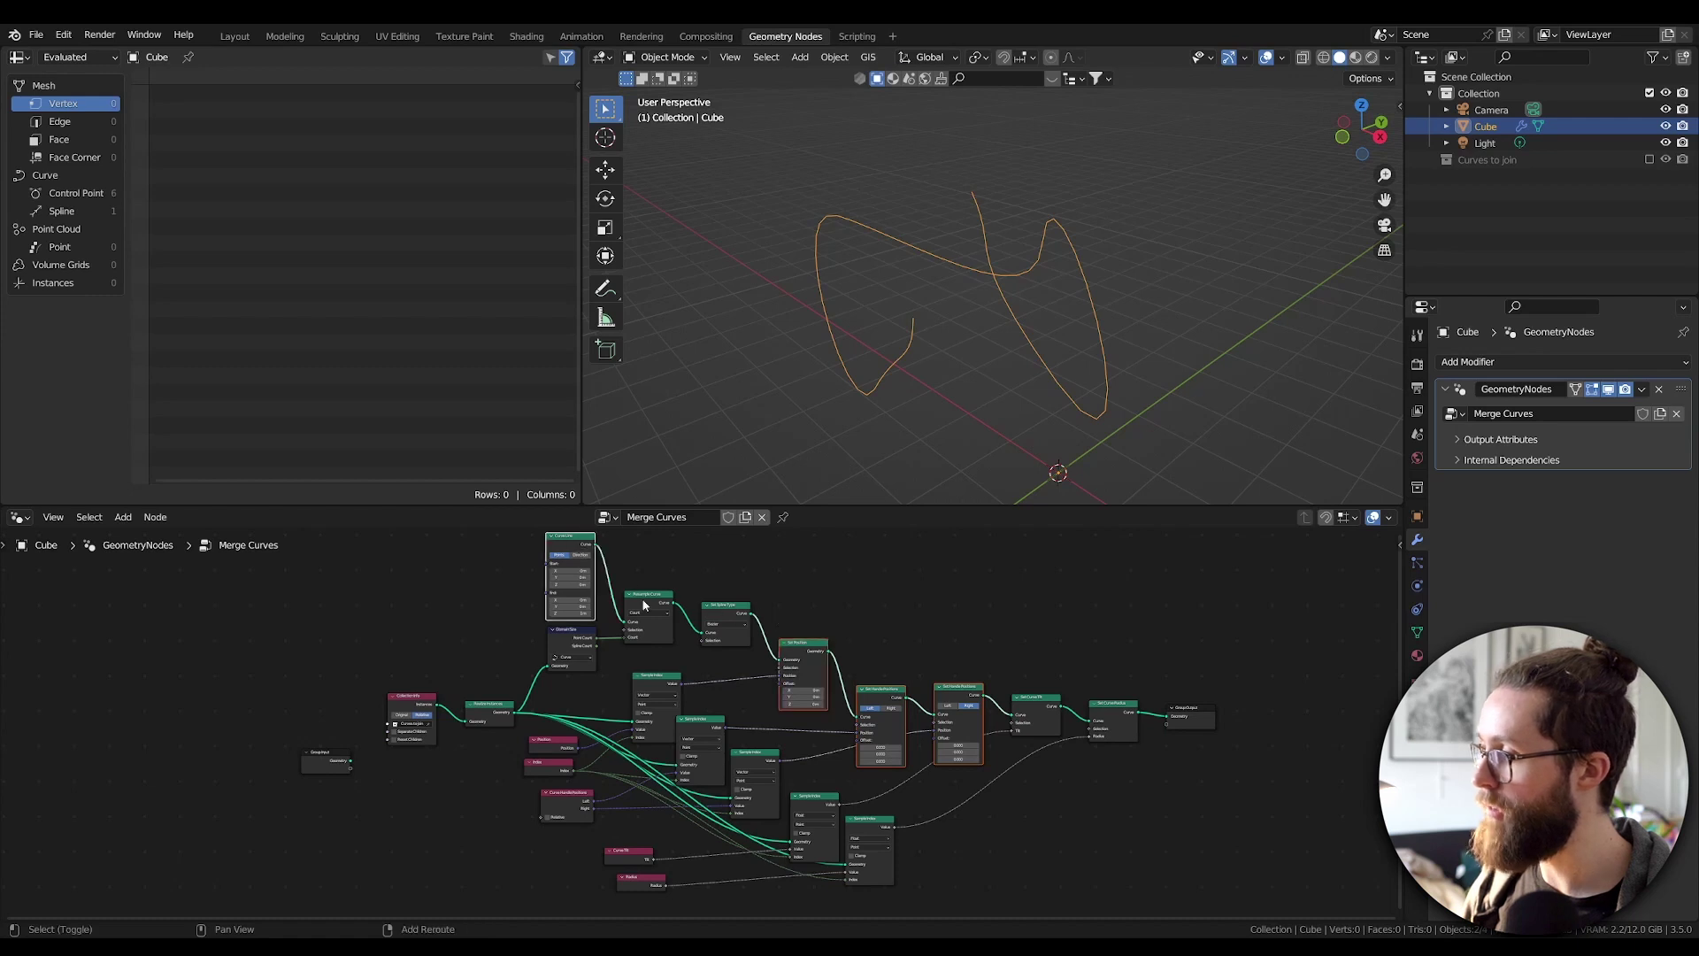
{"action": "key", "text": "ctrl+h"}
{"action": "scroll", "coordinate": [846, 812], "scroll_direction": "down", "scroll_amount": 1}
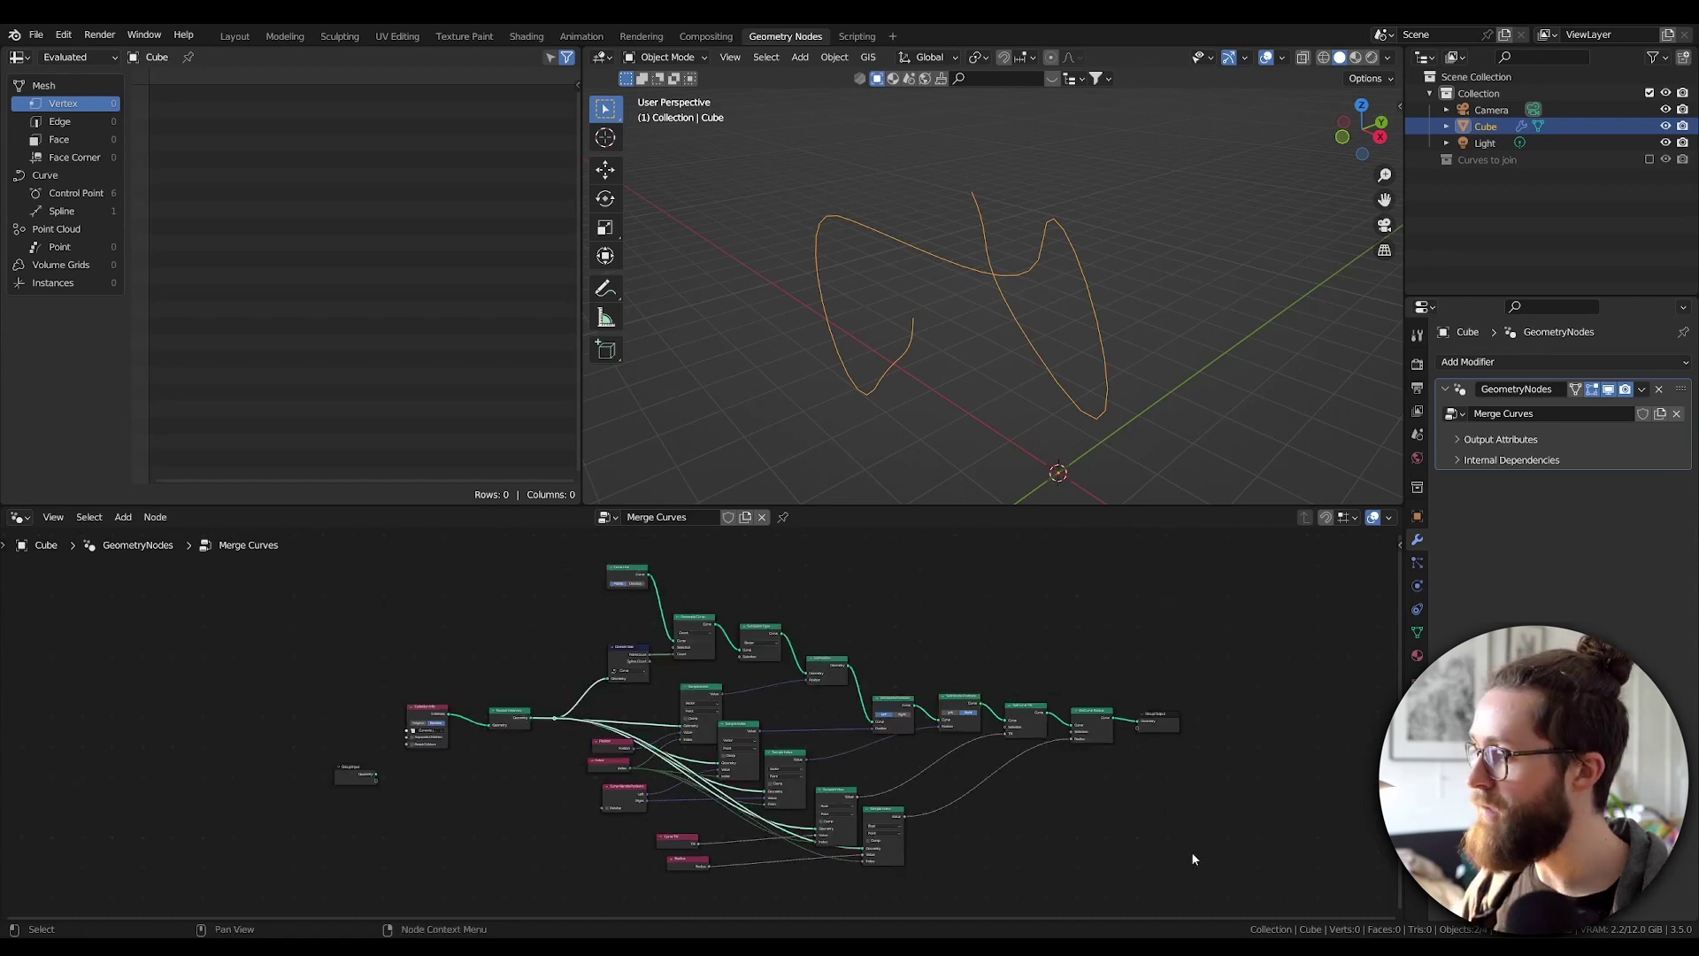
{"action": "left_click_drag", "start_coordinate": [1104, 885], "coordinate": [550, 568]}
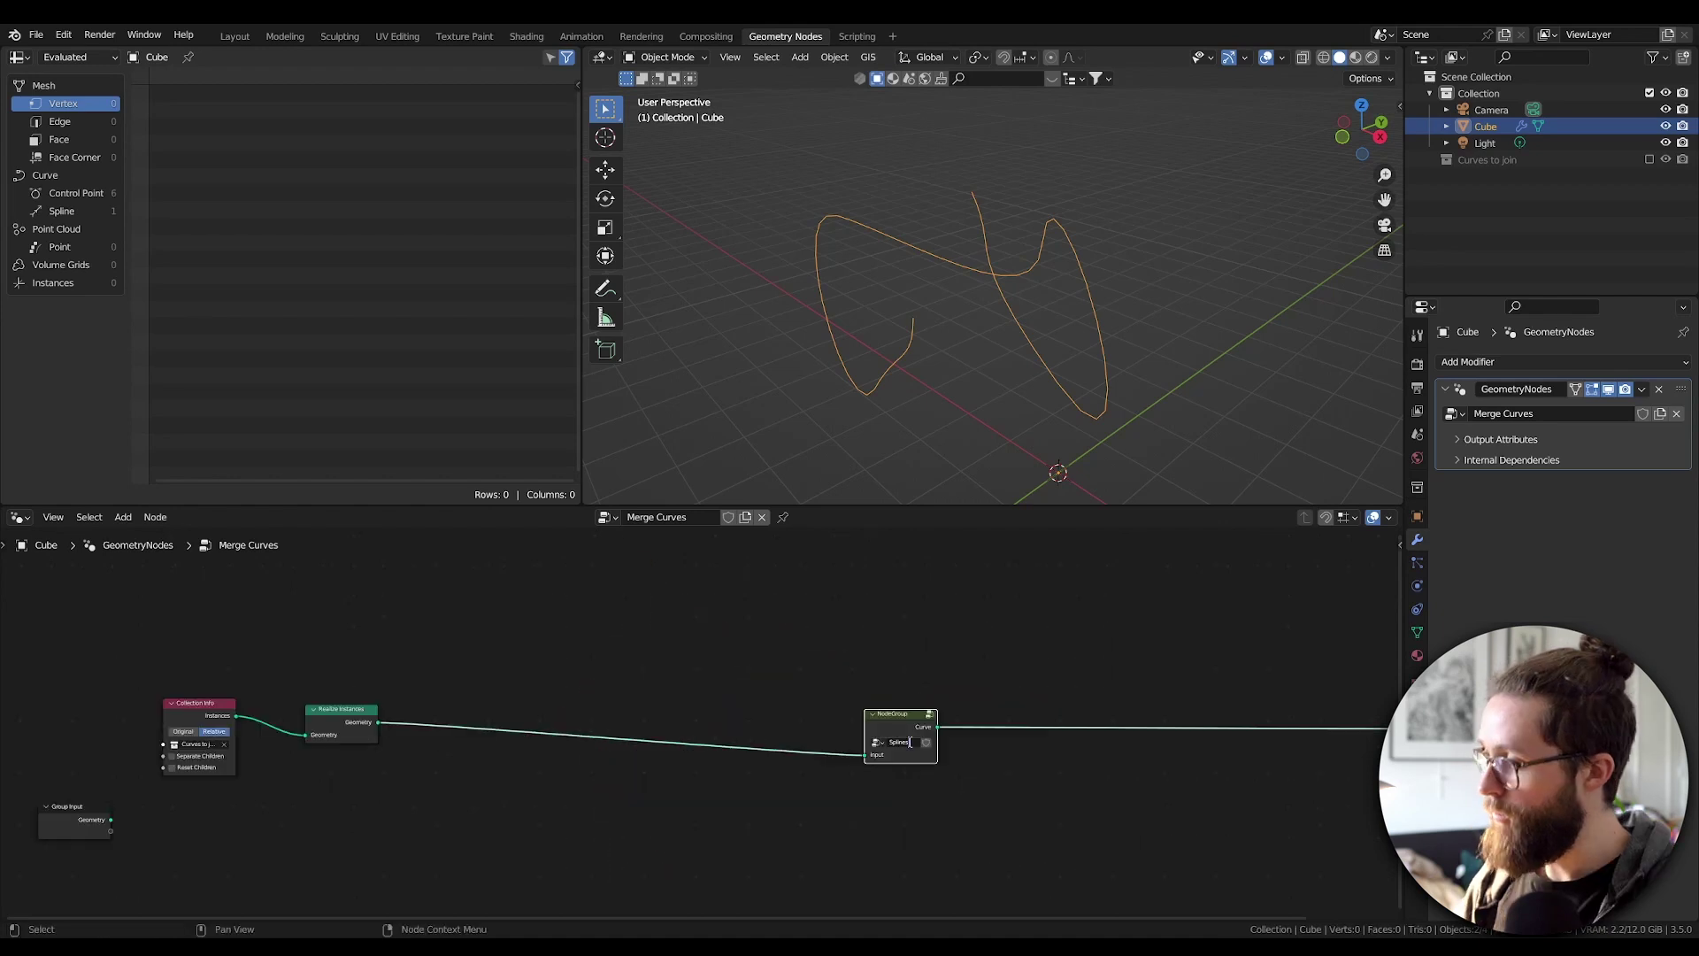
Name the new node group "Splines to curve" and rename its geometry input to "Splines".
{"action": "key", "text": "ctrl+shift+Left"}
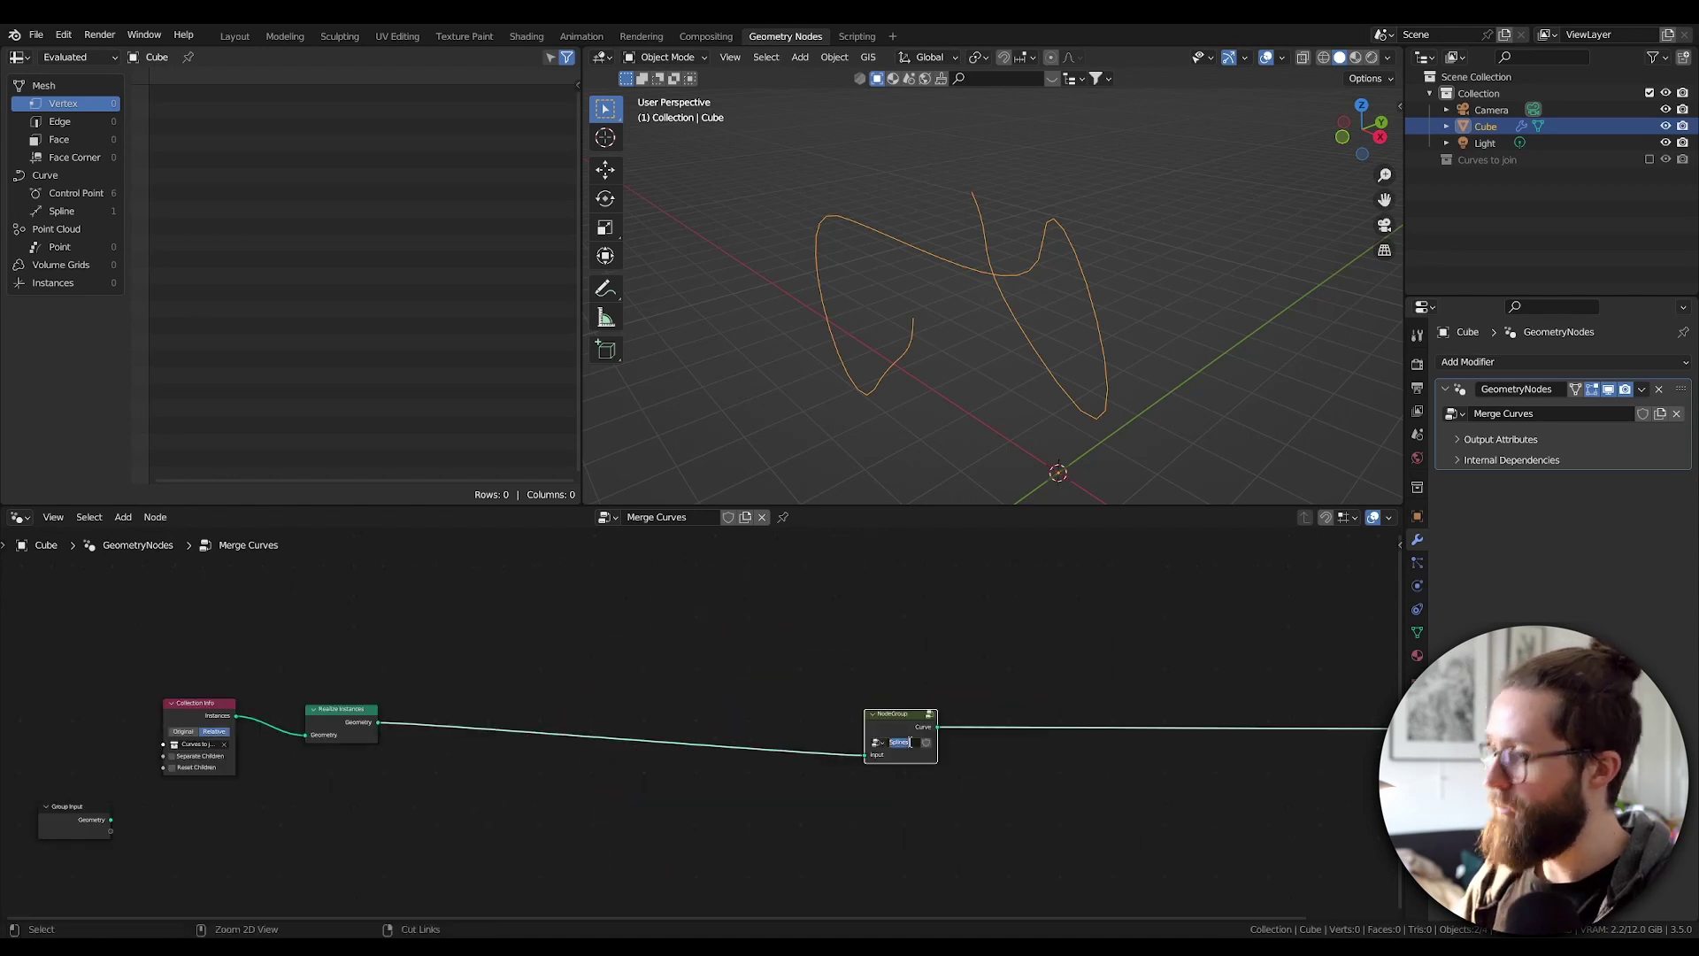
{"action": "type", "text": "Sp"}
{"action": "double_click", "coordinate": [1285, 571]}
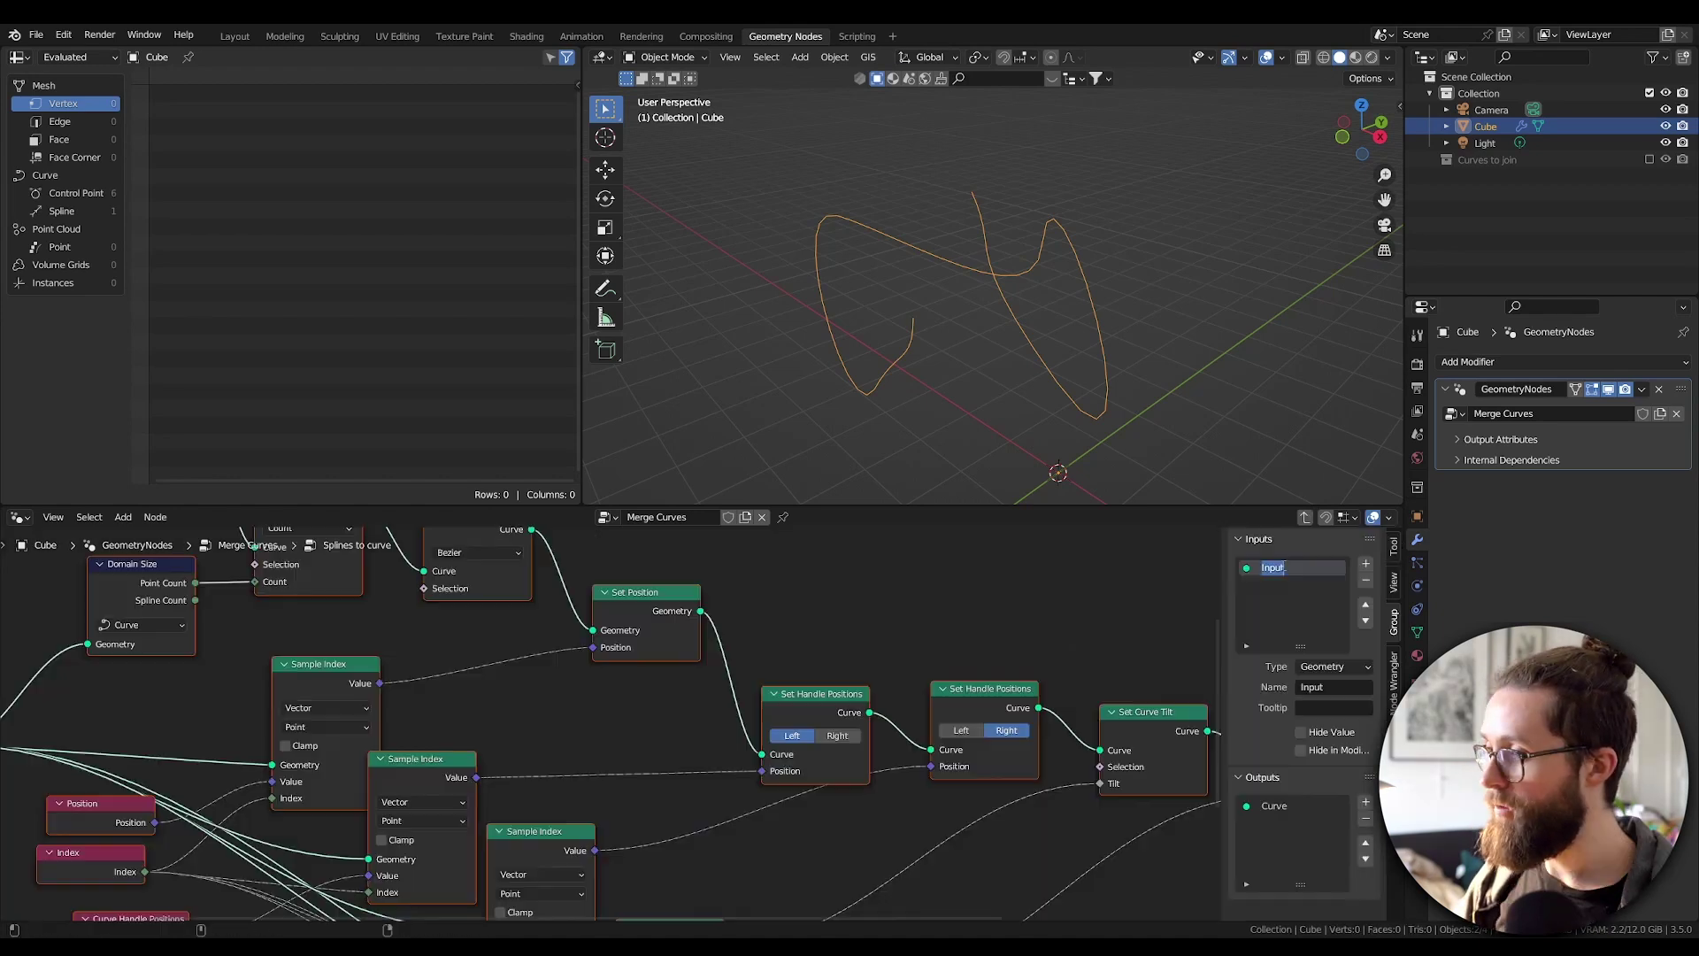
{"action": "type", "text": "Splines"}
{"action": "key", "text": "Return"}
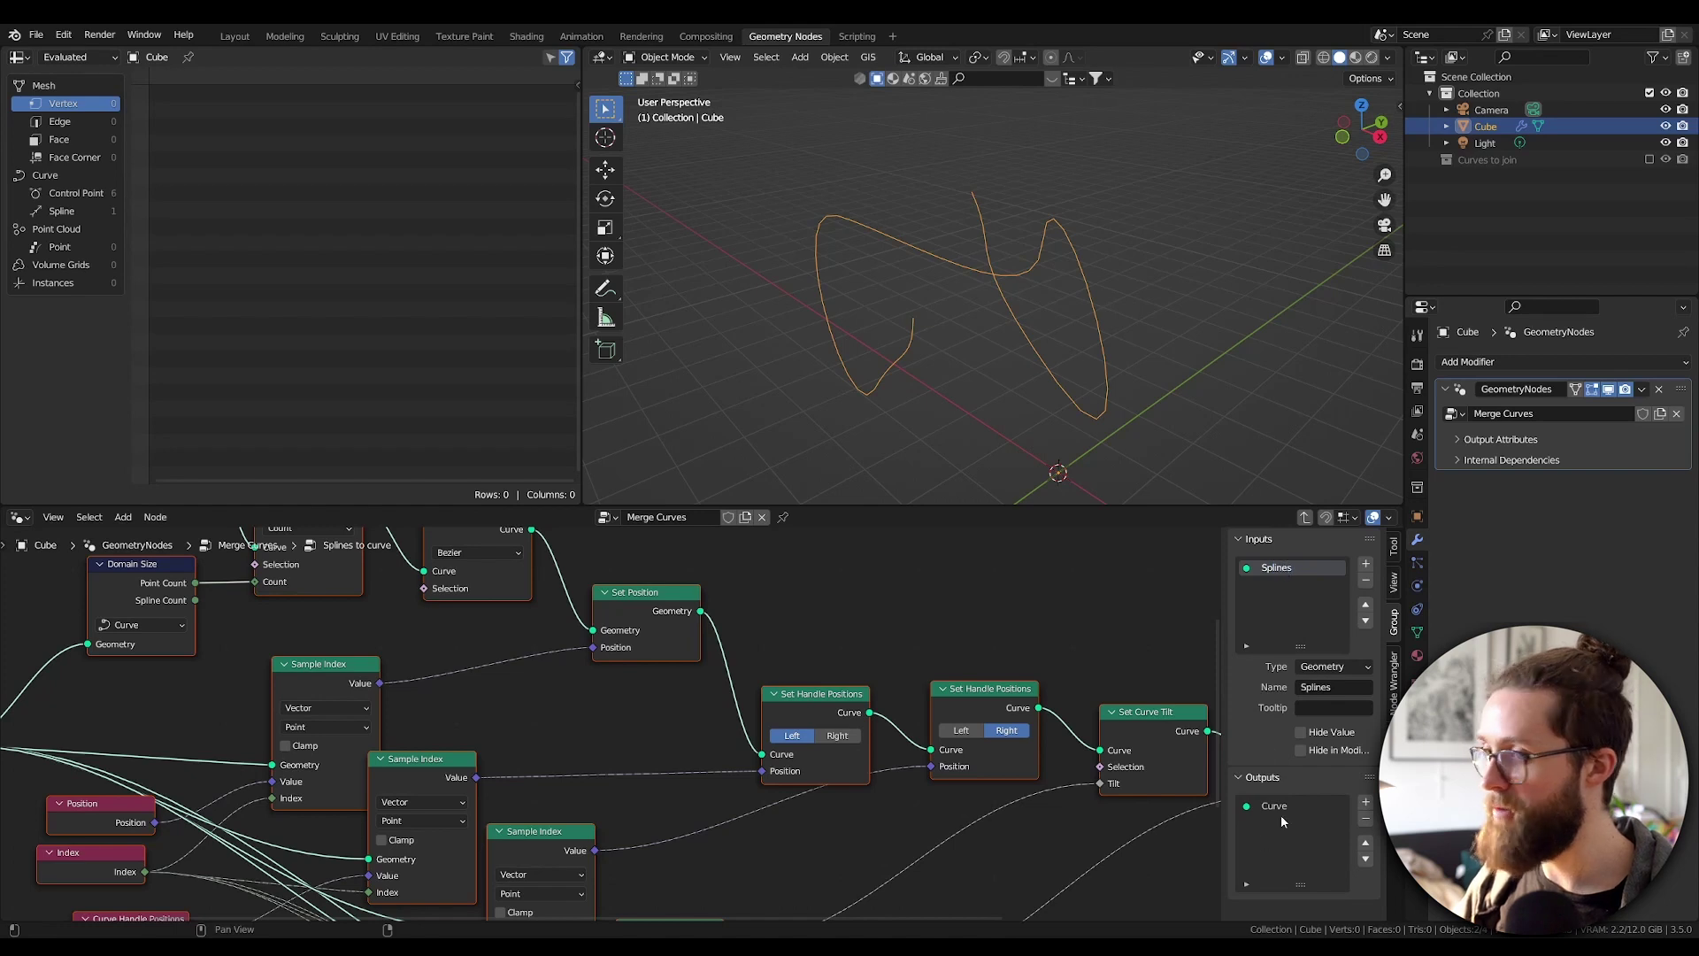
{"action": "key", "text": "Tab"}
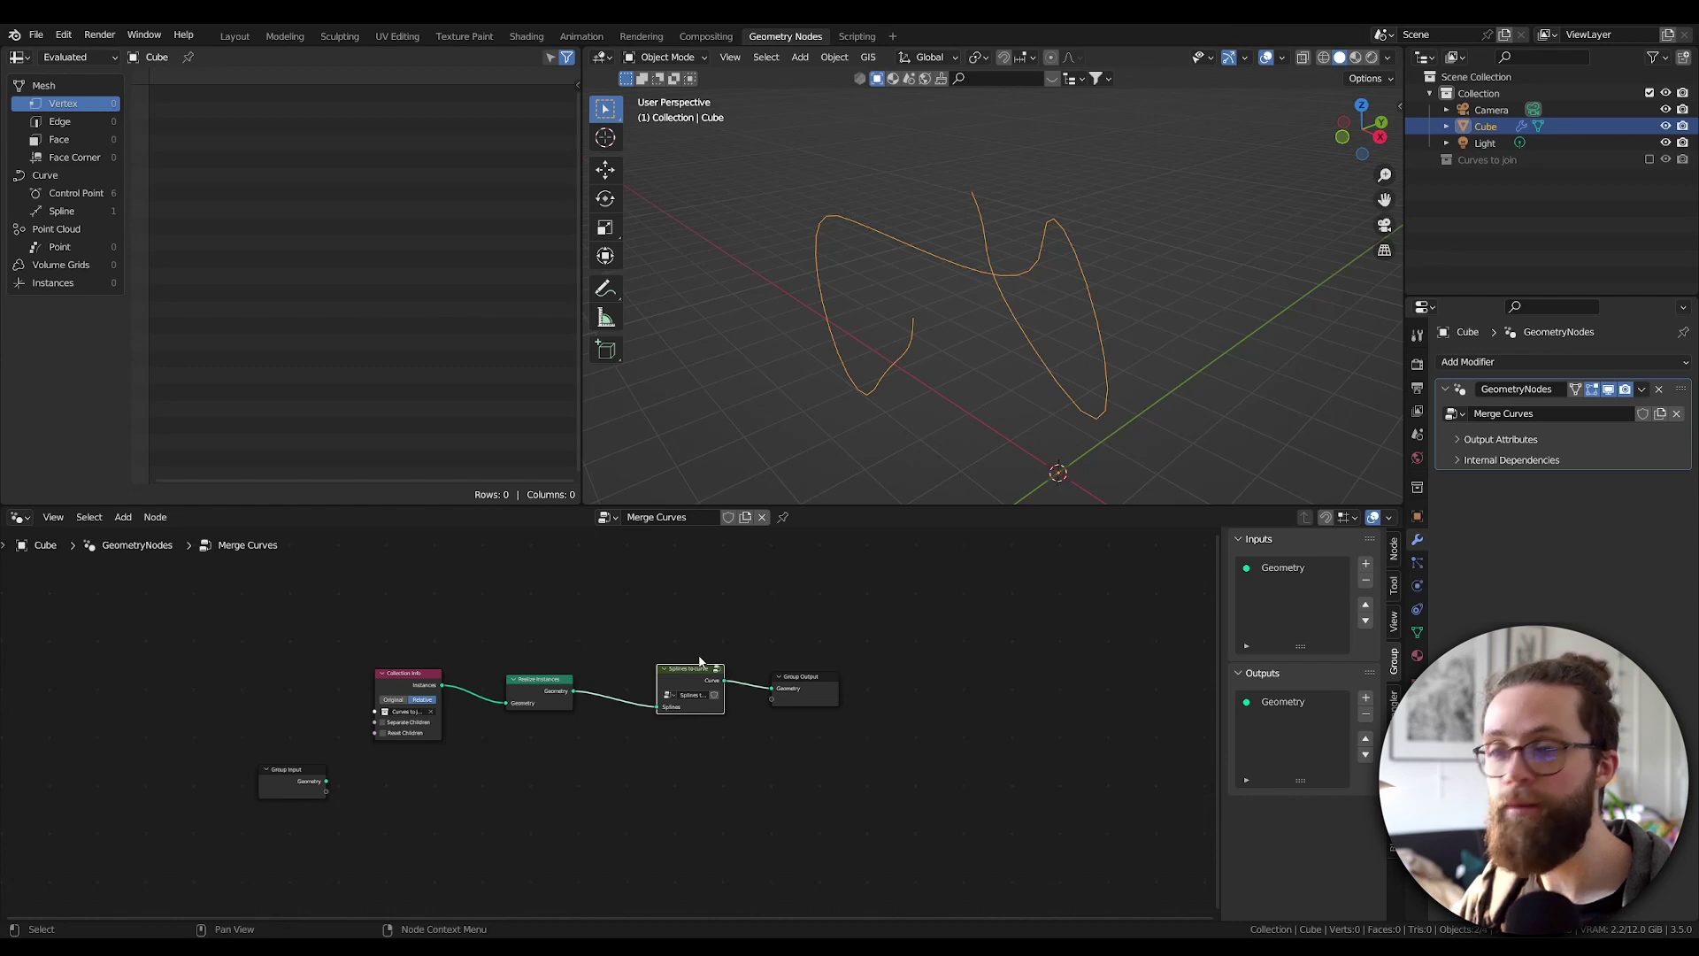
Inside Splines to curve, insert a Switch before Set Position, with Resample Curve feeding False and Set Spline Type feeding True.
{"action": "key", "text": "Tab"}
{"action": "key", "text": "shift+a"}
{"action": "type", "text": "sw"}
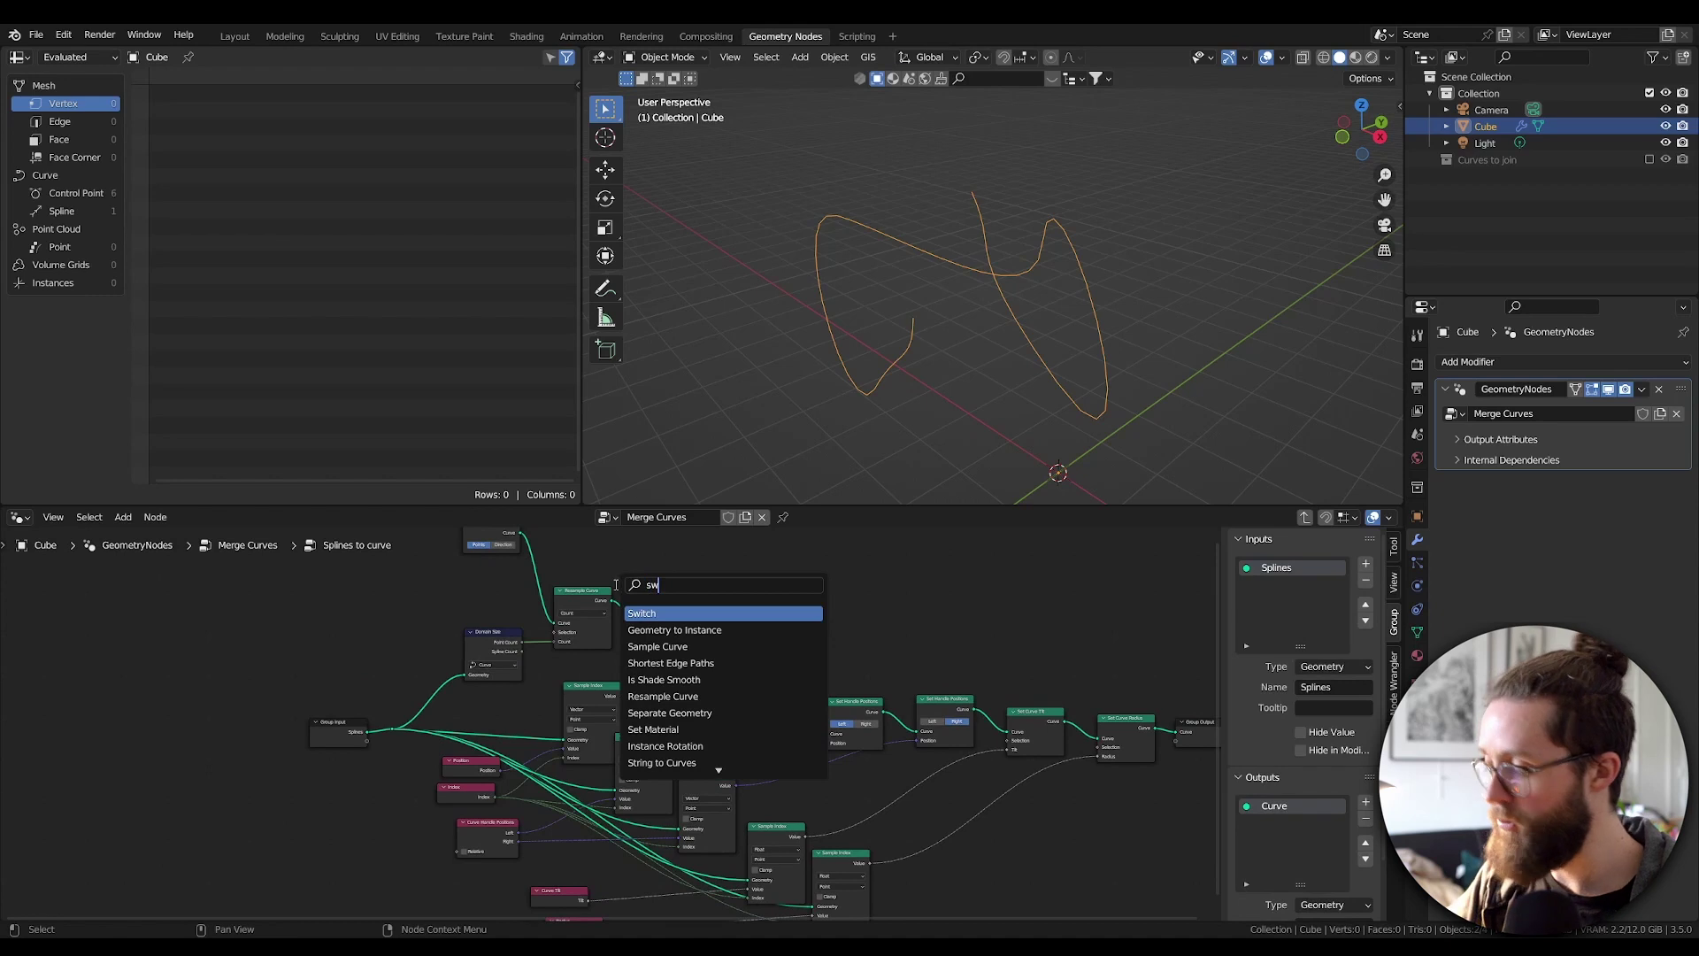
{"action": "left_click", "coordinate": [650, 611]}
{"action": "left_click", "coordinate": [759, 585]}
{"action": "scroll", "coordinate": [742, 588], "scroll_direction": "up", "scroll_amount": 2}
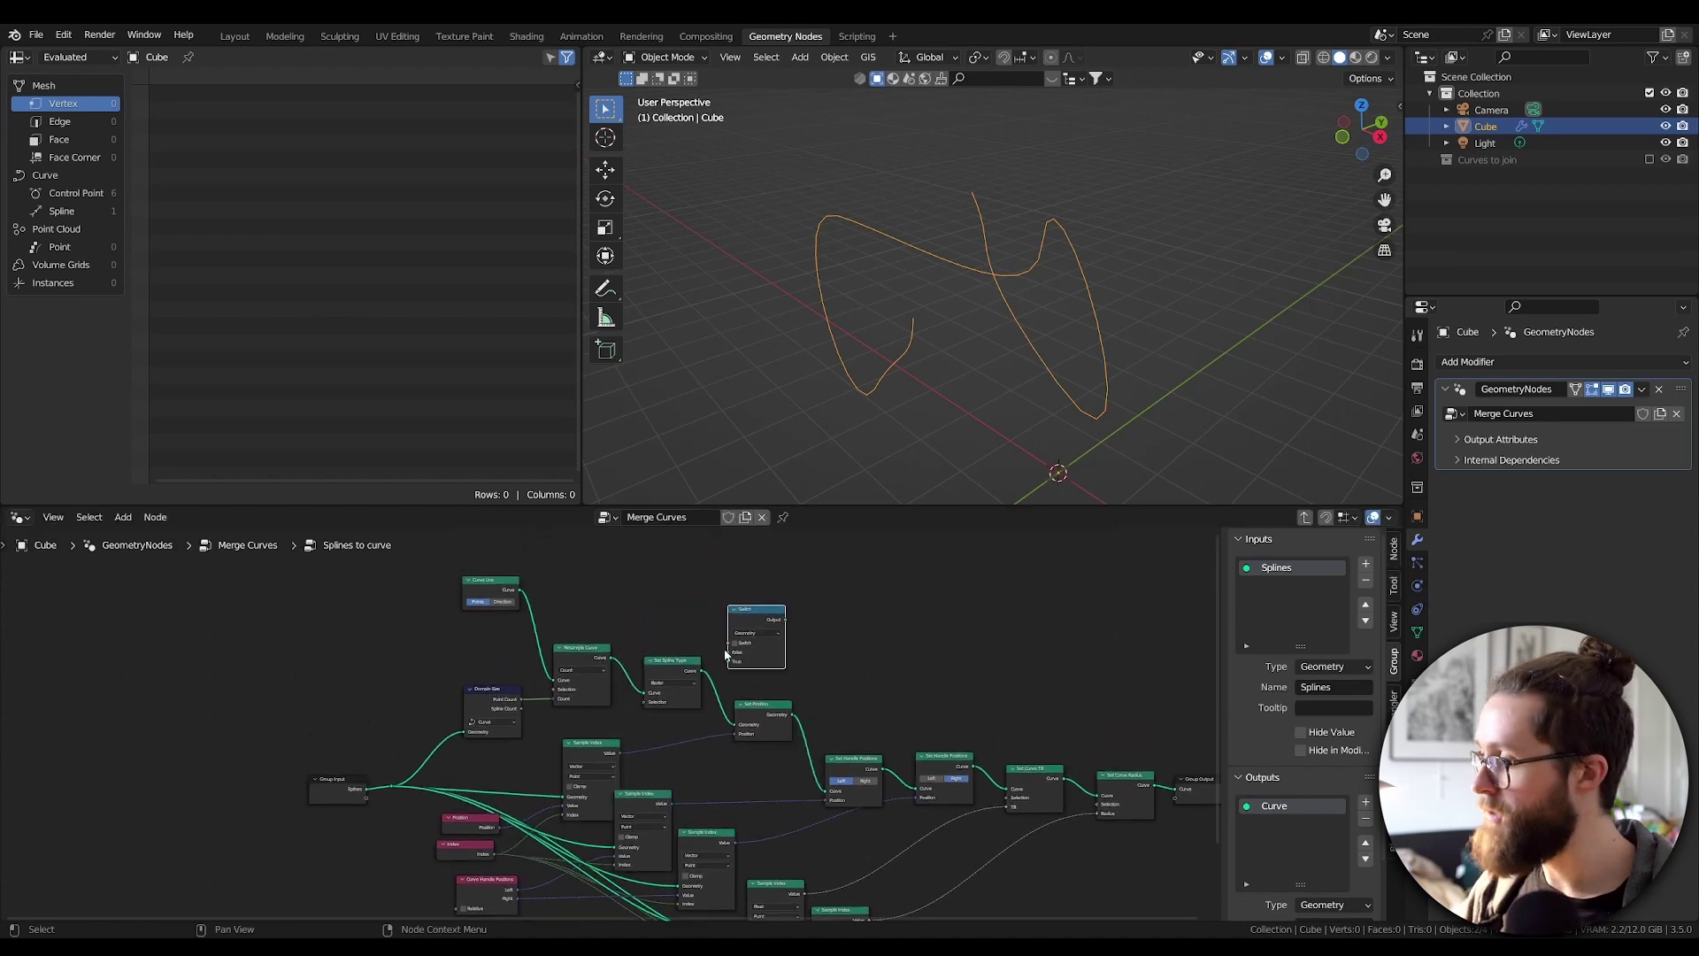
{"action": "left_click_drag", "start_coordinate": [743, 620], "coordinate": [734, 706]}
{"action": "left_click_drag", "start_coordinate": [576, 669], "coordinate": [735, 700]}
{"action": "left_click", "coordinate": [617, 695]}
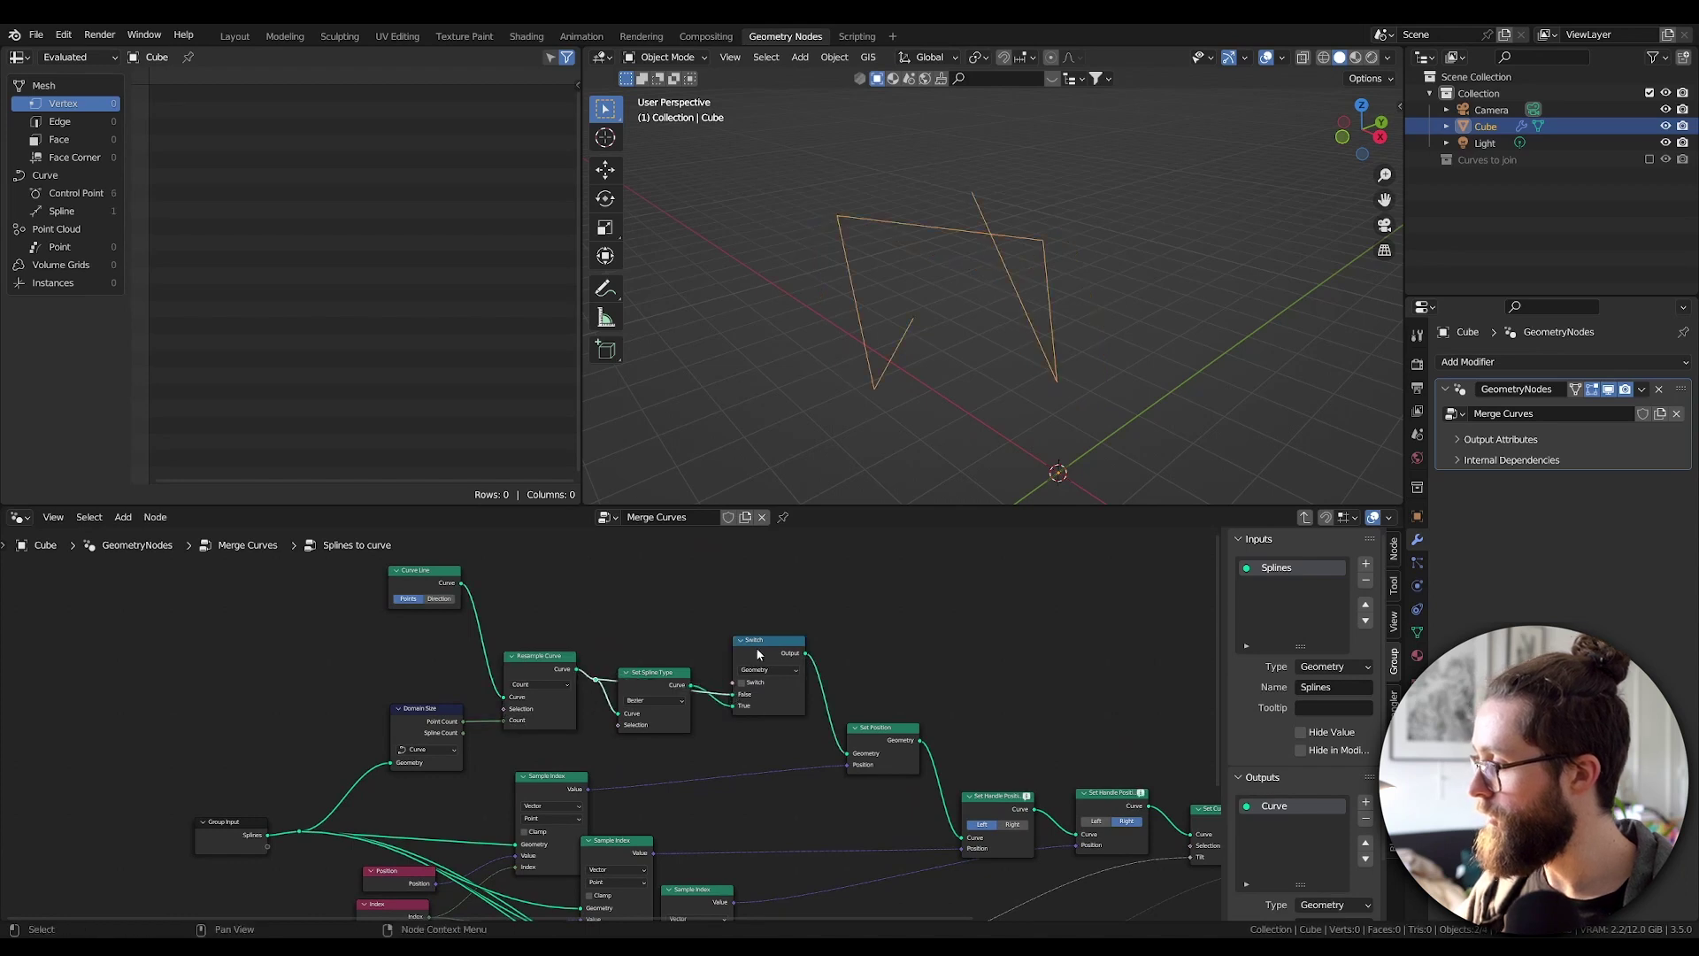
{"action": "left_click_drag", "start_coordinate": [756, 655], "coordinate": [759, 643]}
Duplicate the Switch before Set Curve Tilt, with Set Position feeding False and the second Set Handle Positions feeding True.
{"action": "key", "text": "shift+d"}
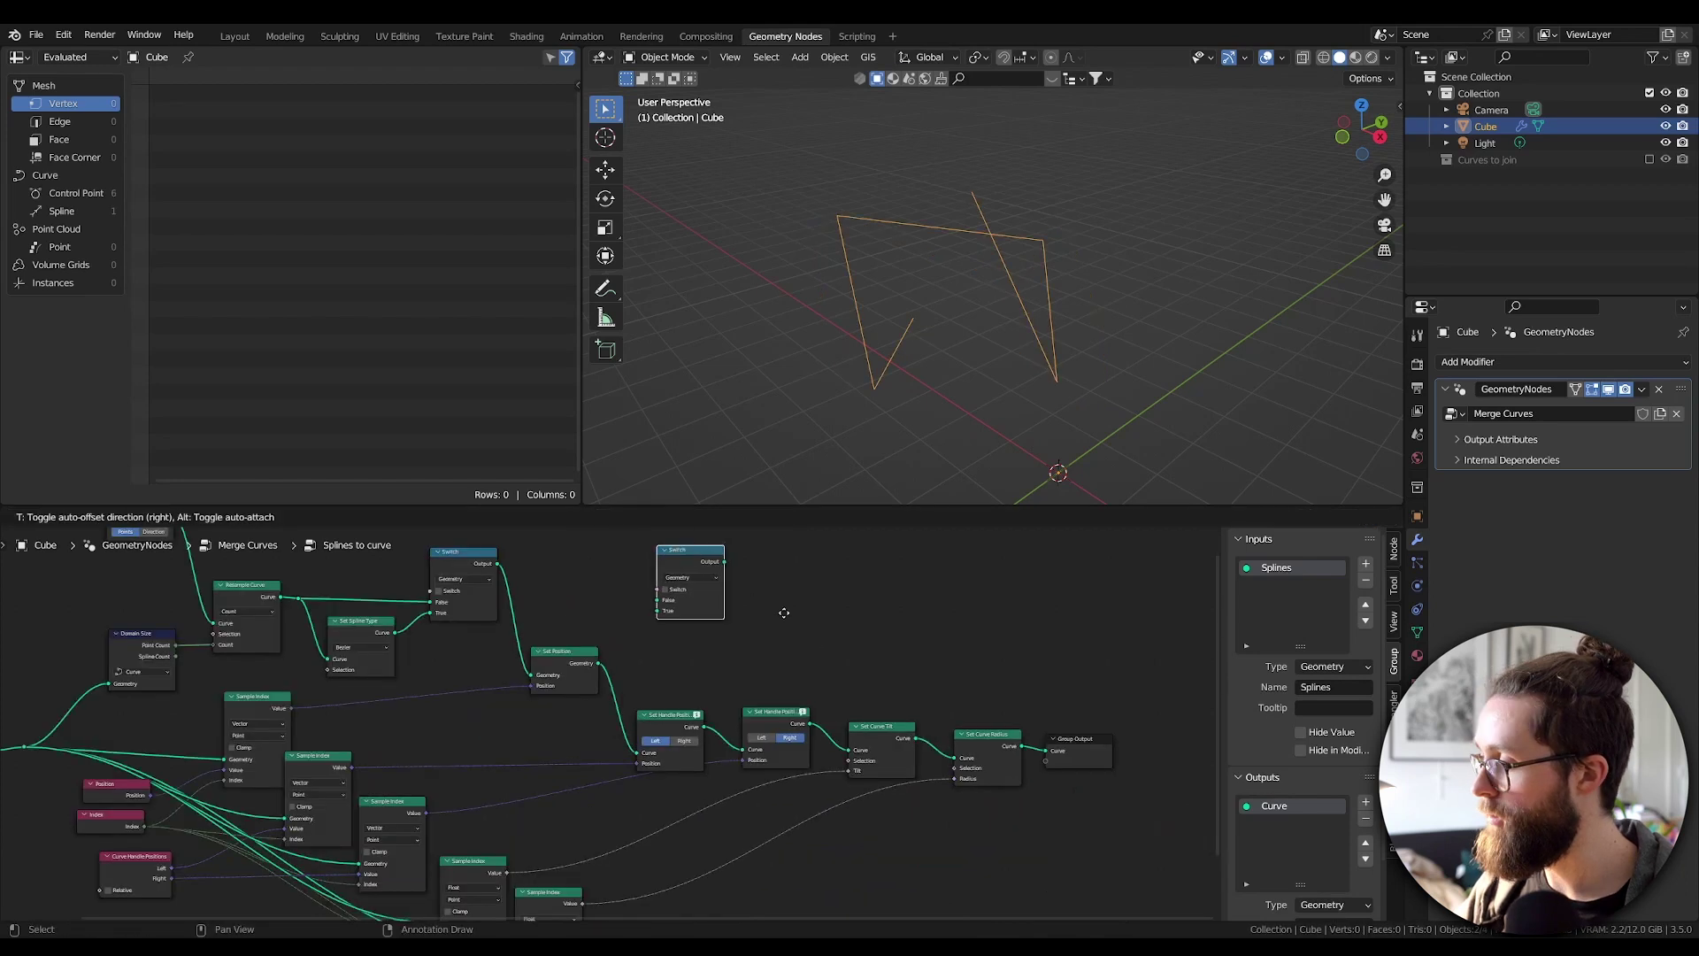
{"action": "left_click", "coordinate": [904, 695]}
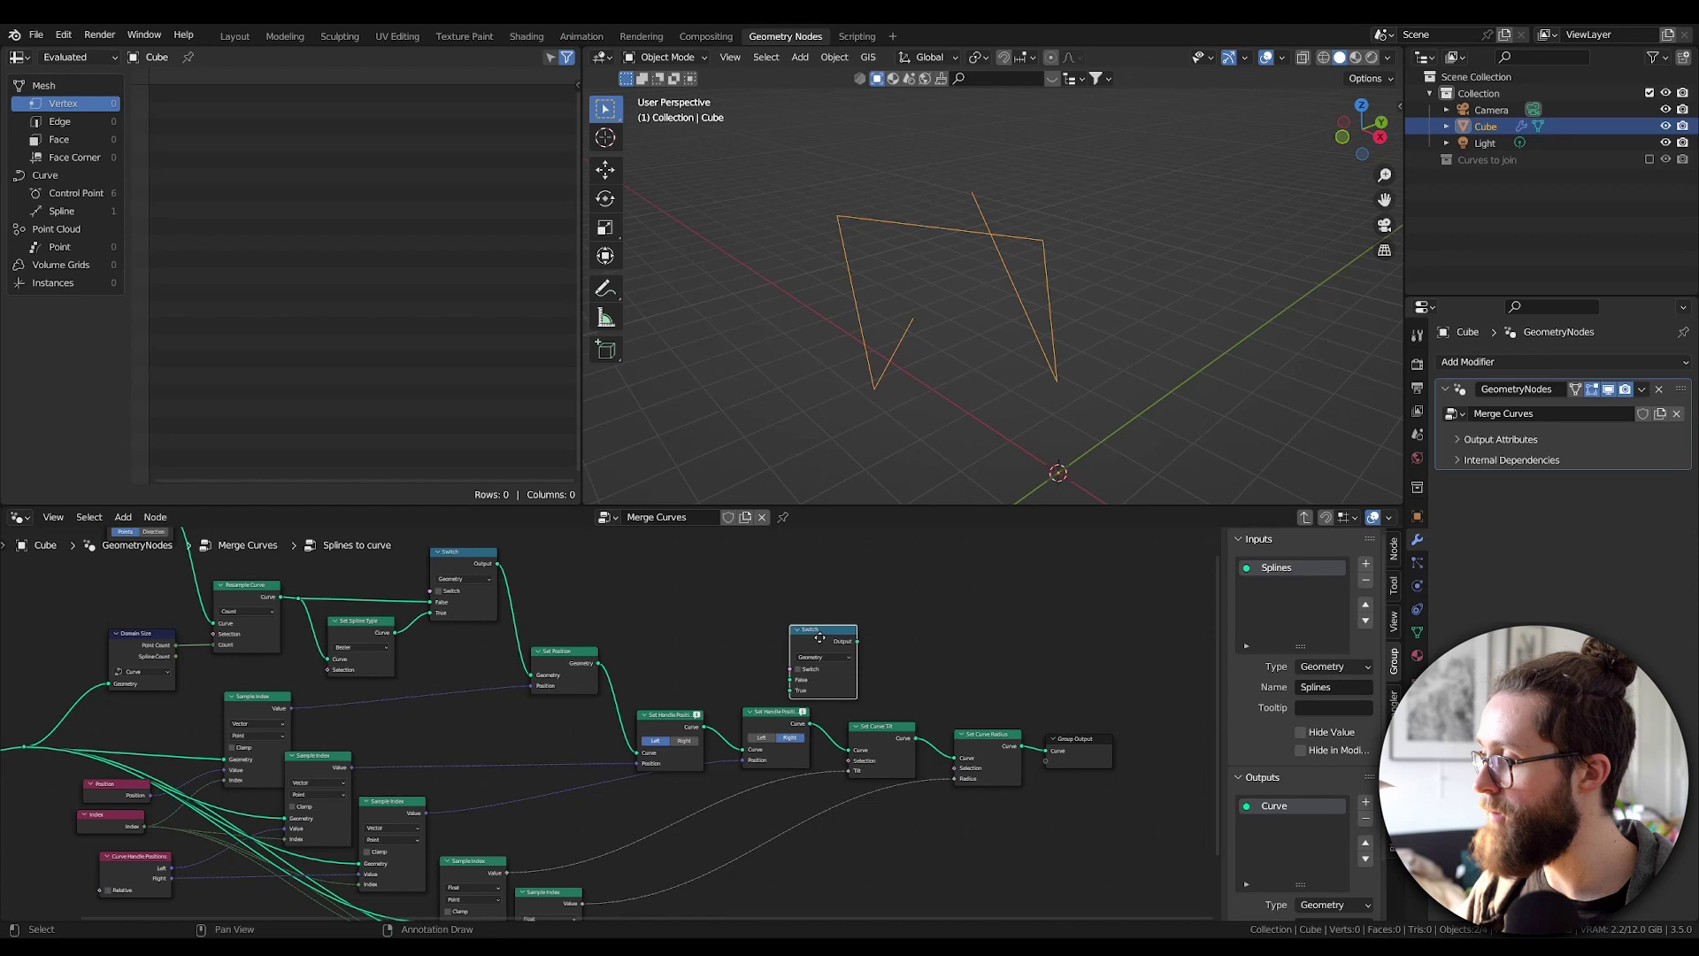
{"action": "left_click", "coordinate": [878, 674]}
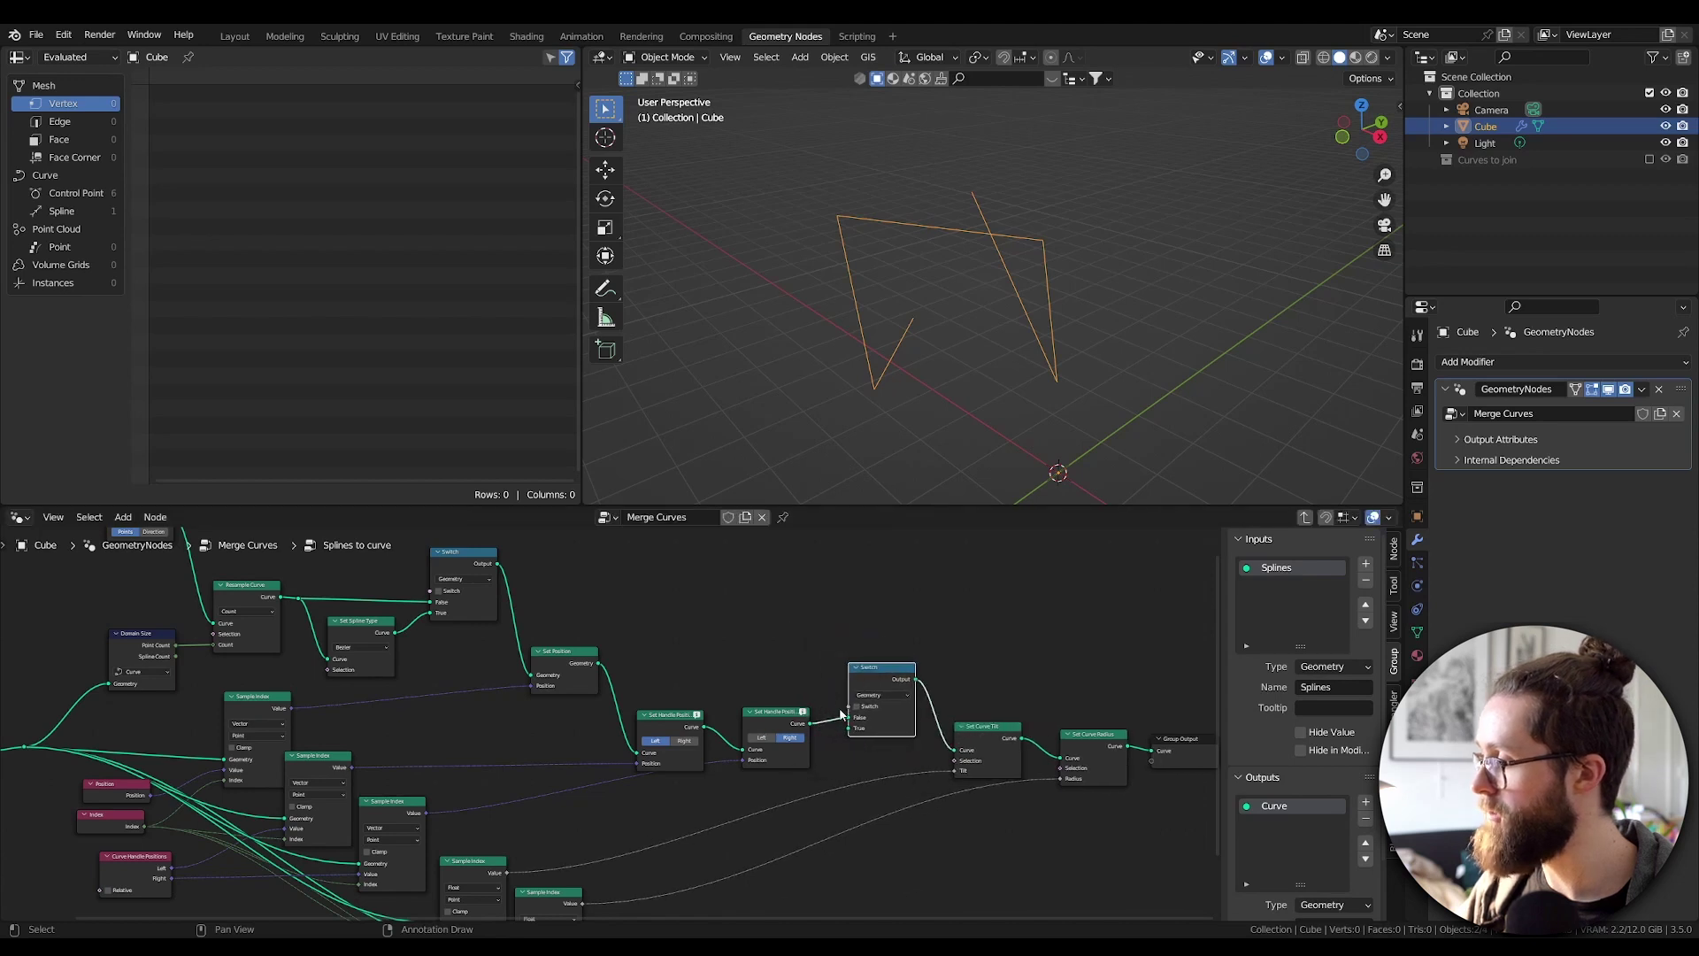
{"action": "left_click_drag", "start_coordinate": [841, 715], "coordinate": [849, 728]}
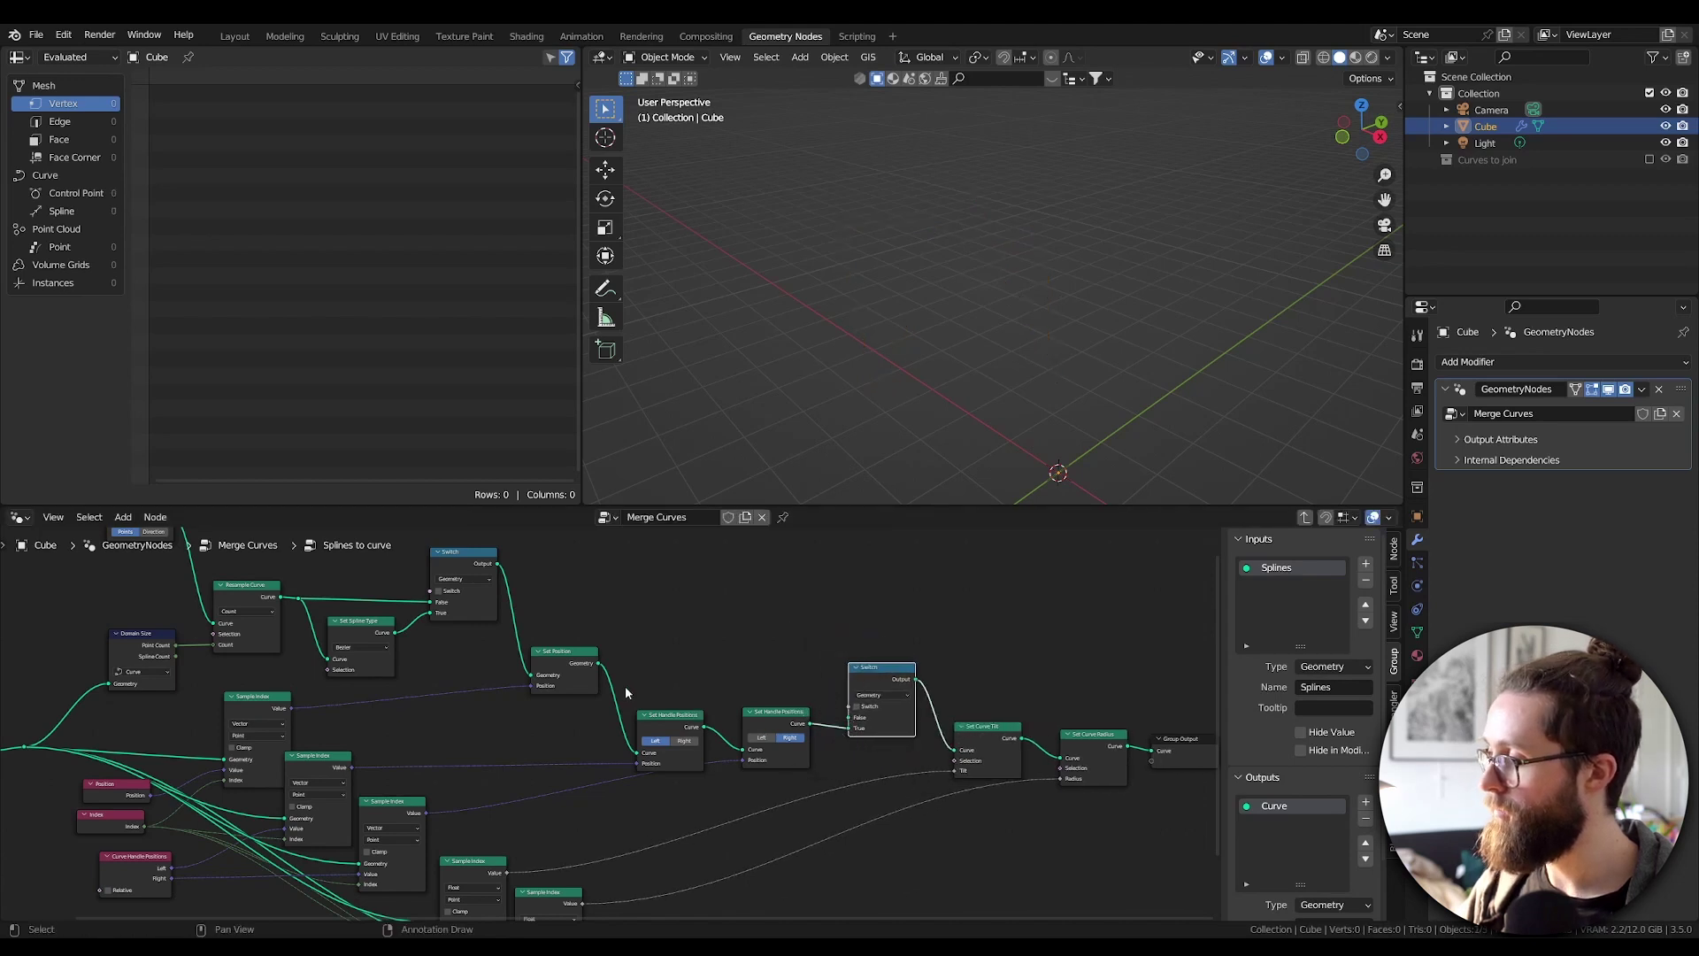
{"action": "left_click_drag", "start_coordinate": [599, 664], "coordinate": [867, 658]}
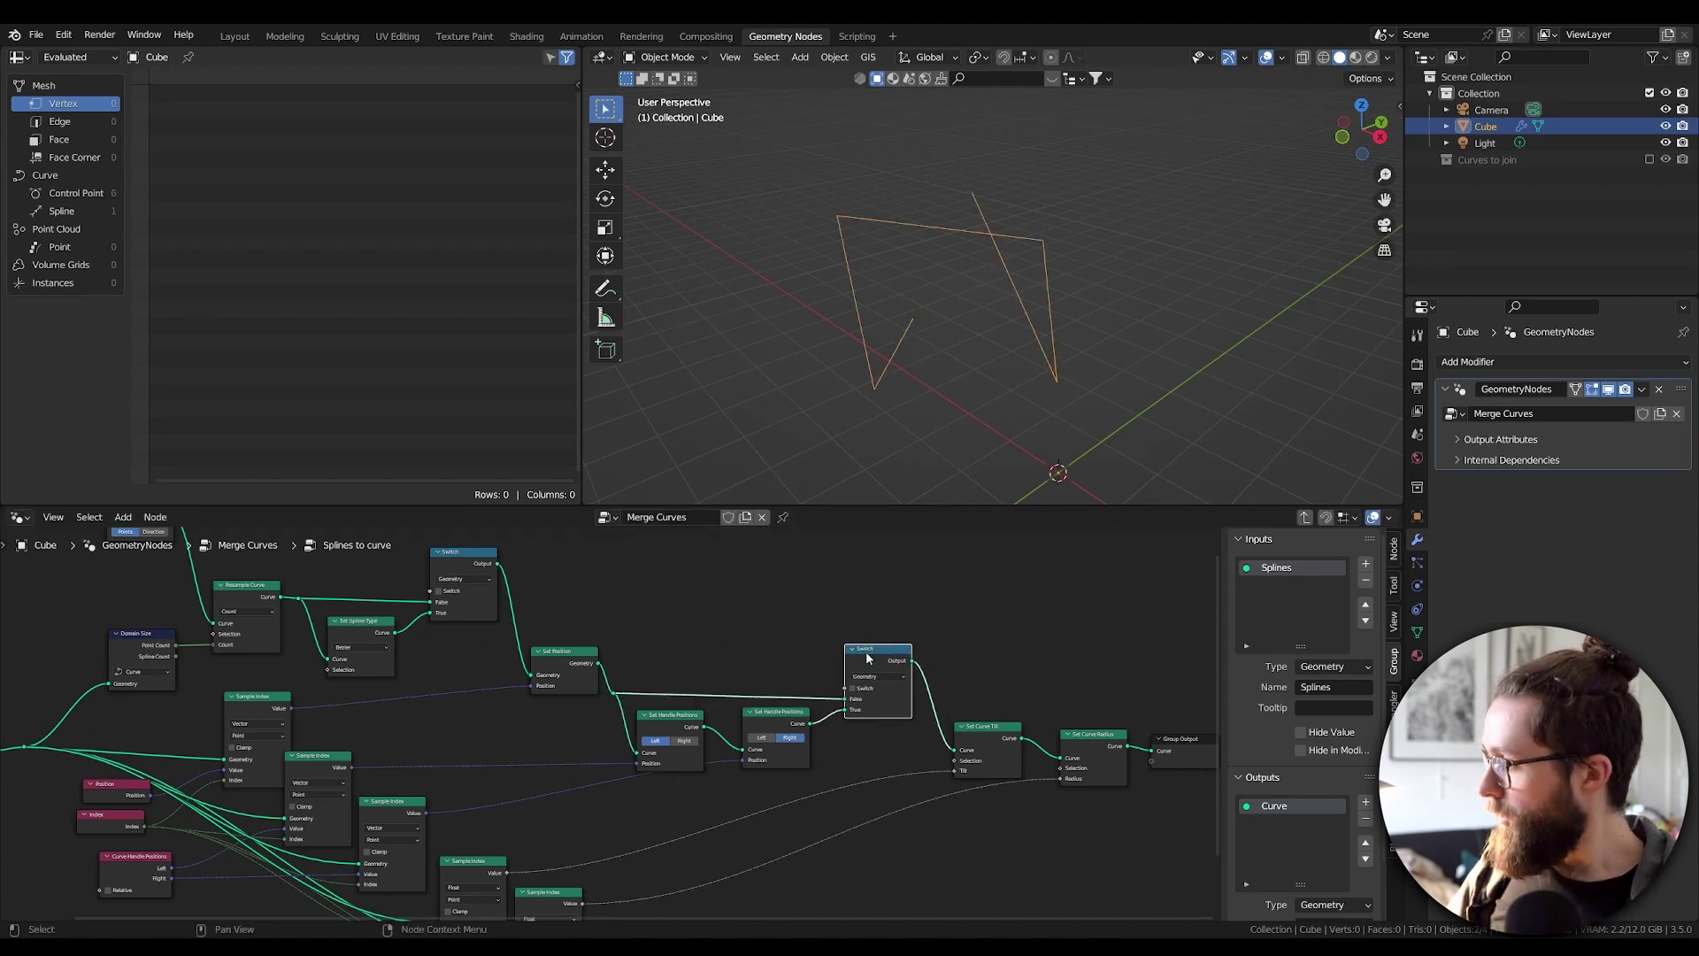
Drive the second Switch from a nearby Group Input node and rename the new boolean input to "Is Bezier".
{"action": "left_click_drag", "start_coordinate": [809, 637], "coordinate": [921, 688]}
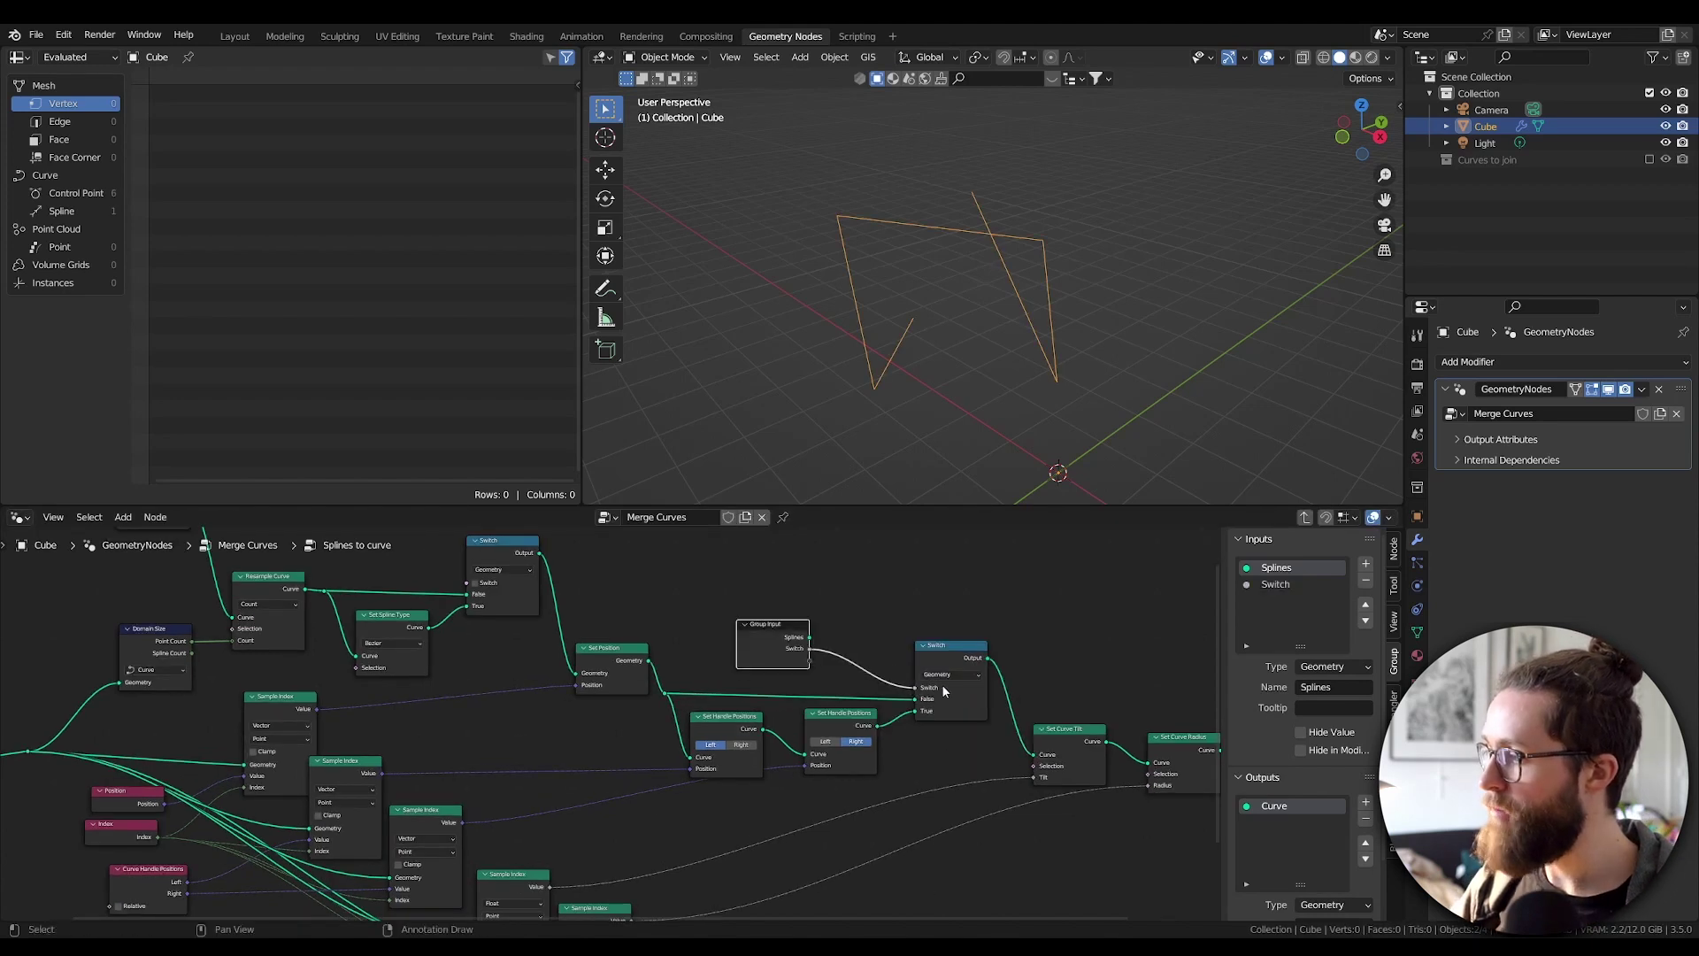
{"action": "double_click", "coordinate": [1292, 584]}
{"action": "key", "text": "BackSpace"}
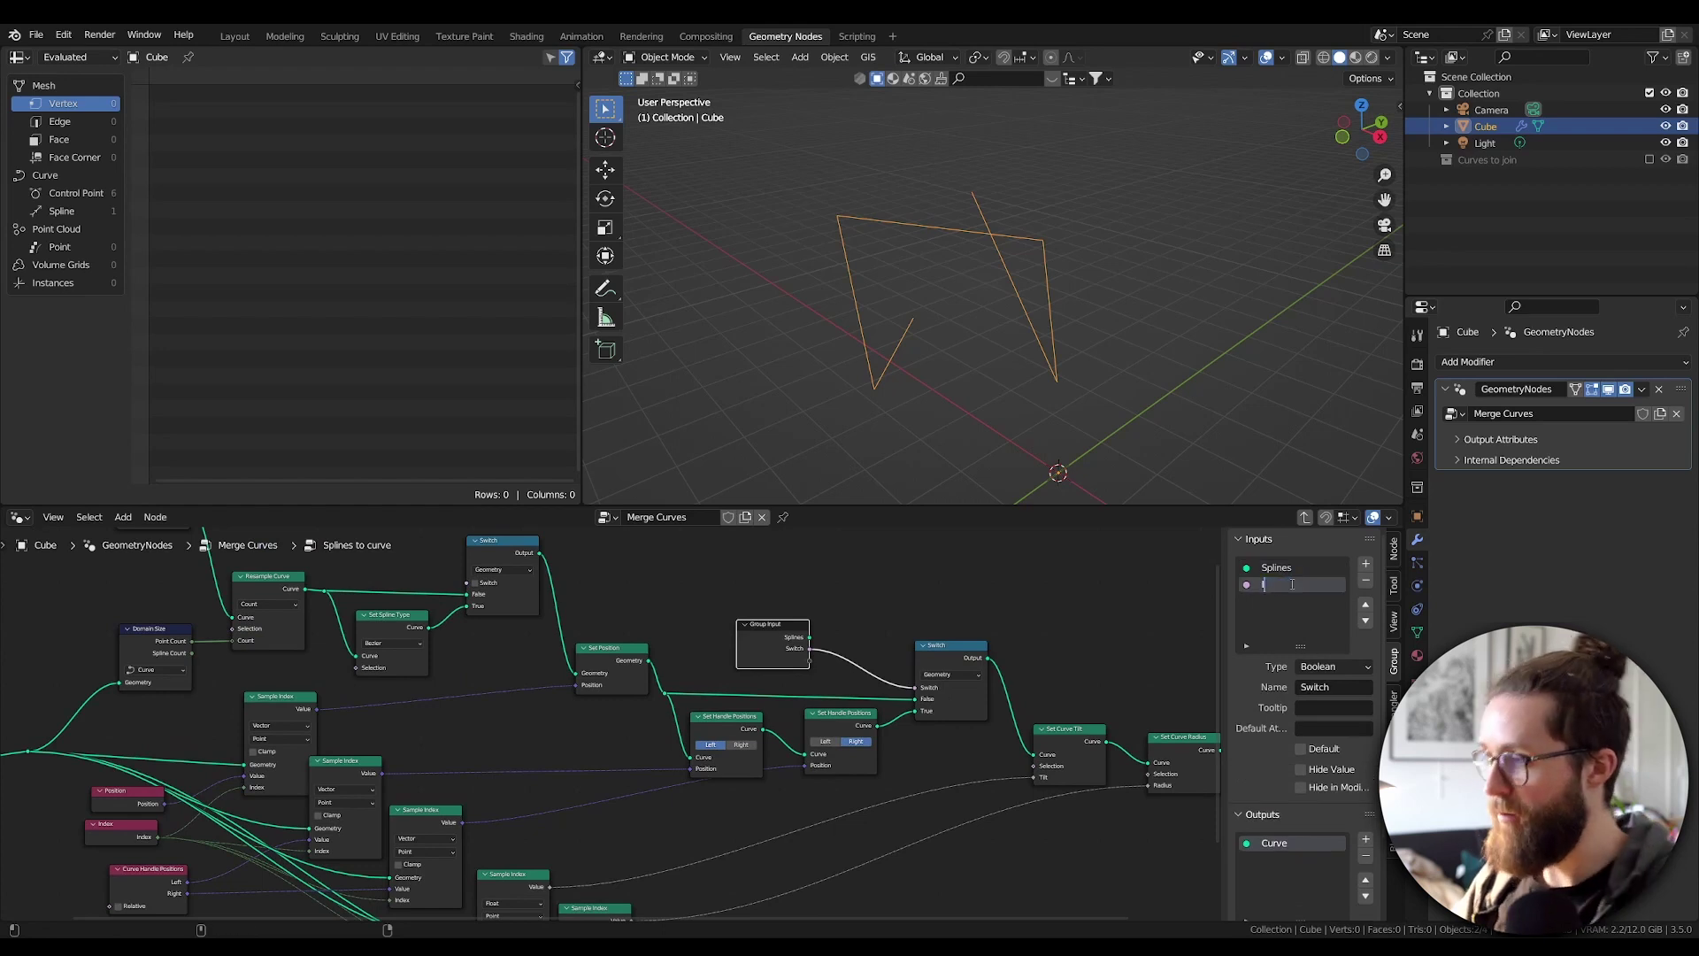
{"action": "type", "text": "Is Be"}
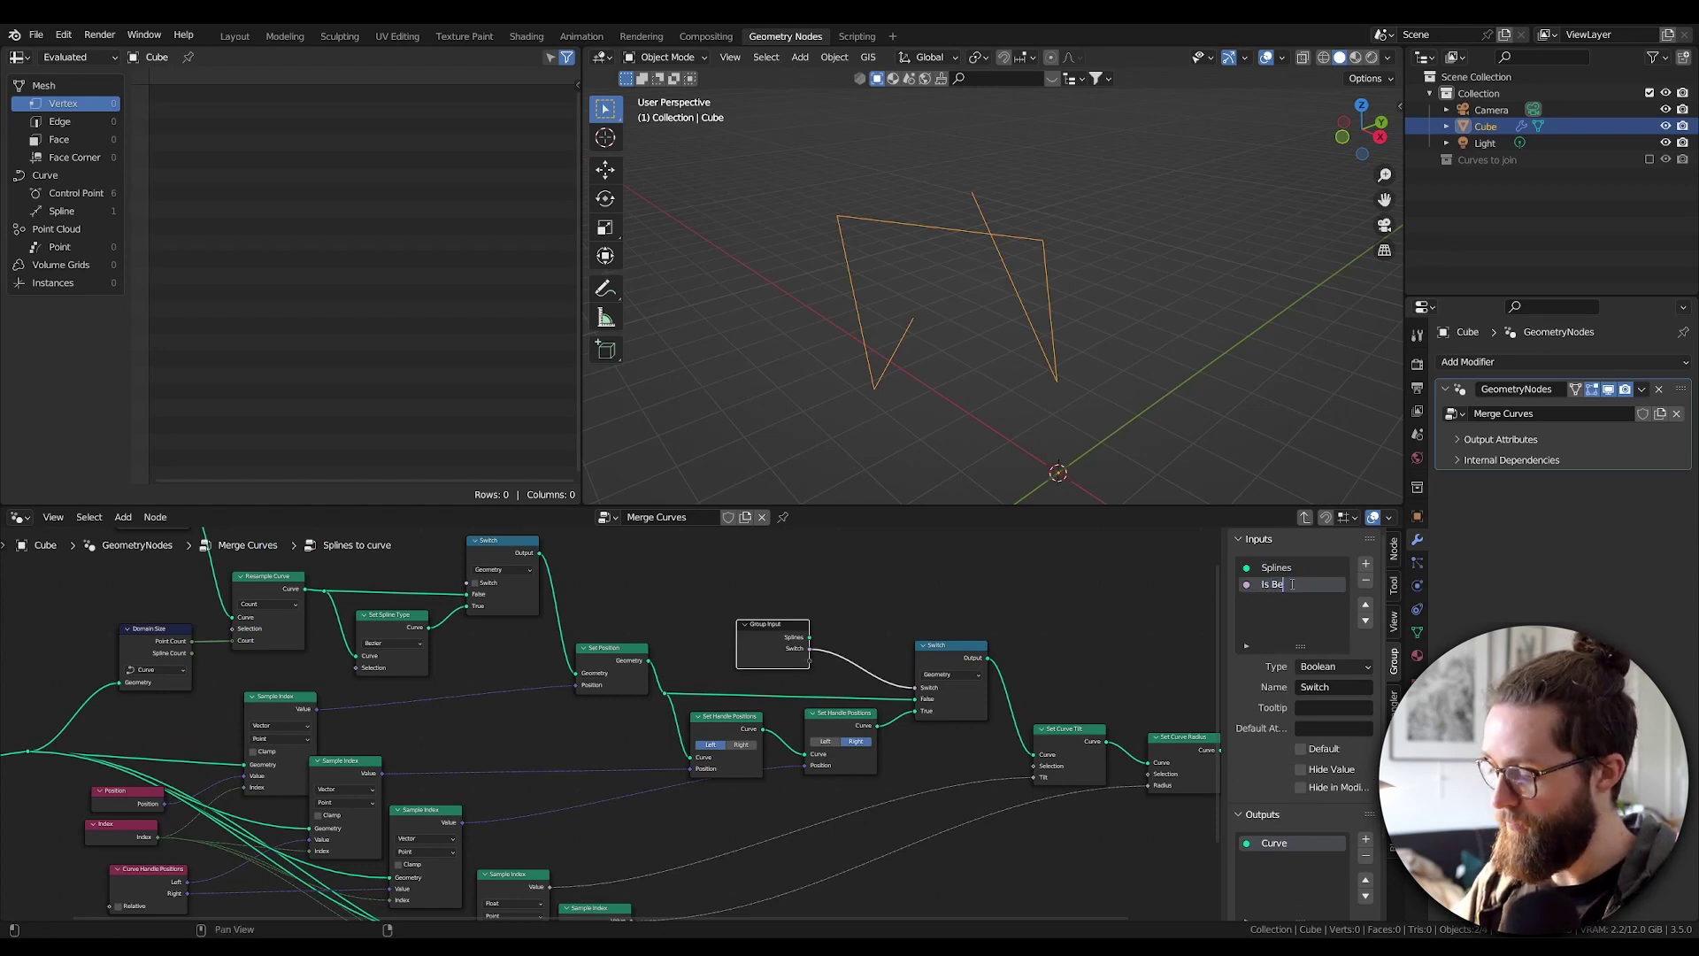
{"action": "type", "text": "zier"}
{"action": "key", "text": "Return"}
{"action": "scroll", "coordinate": [571, 706], "scroll_direction": "down", "scroll_amount": 1}
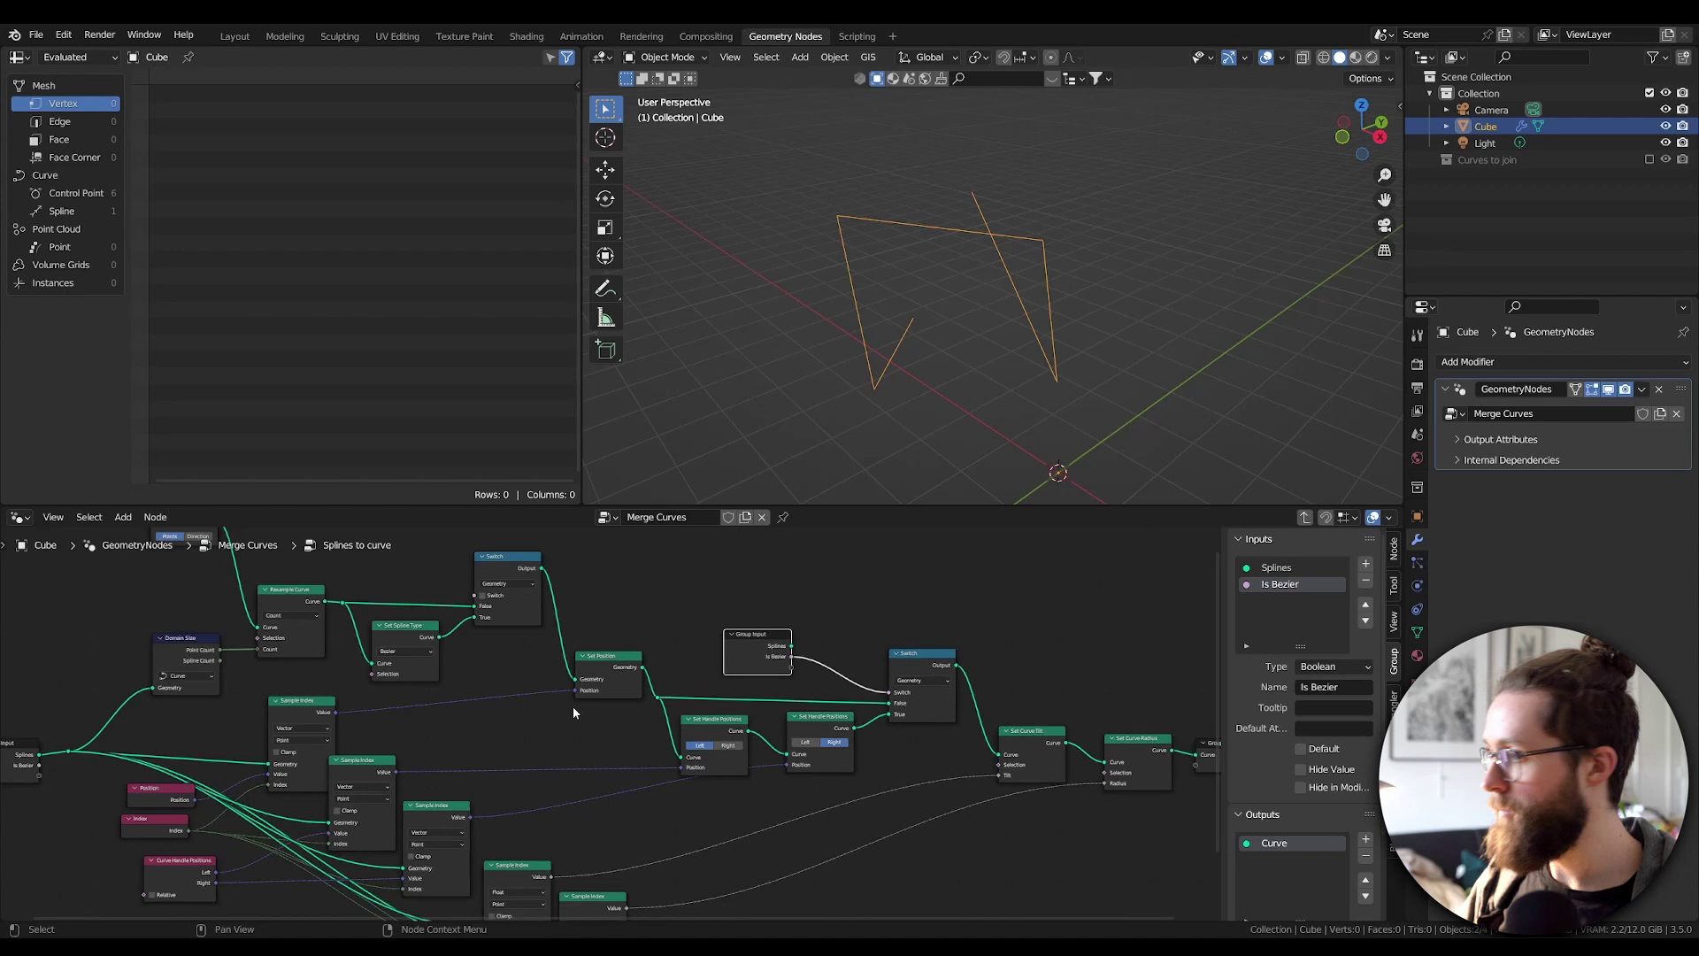
Duplicate the Group Input beside the first Switch, connect Is Bezier to its Switch socket, and leave the group.
{"action": "key", "text": "shift+d"}
{"action": "left_click", "coordinate": [365, 576]}
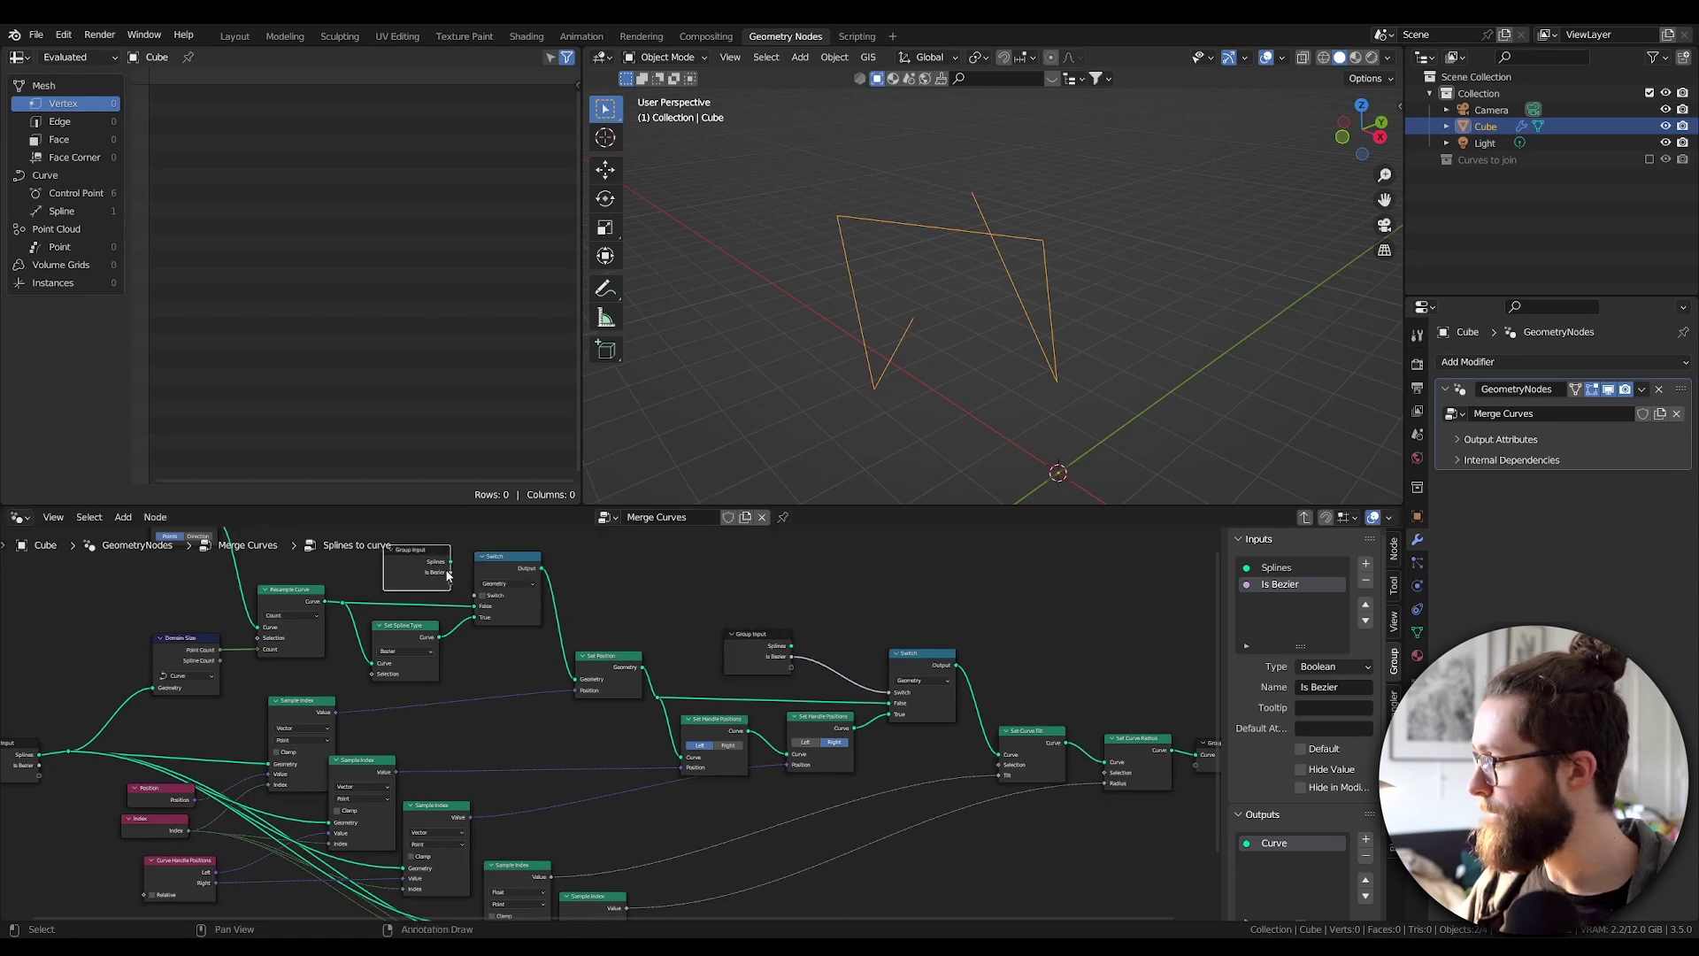
{"action": "scroll", "coordinate": [611, 674], "scroll_direction": "down", "scroll_amount": 2}
{"action": "key", "text": "Tab"}
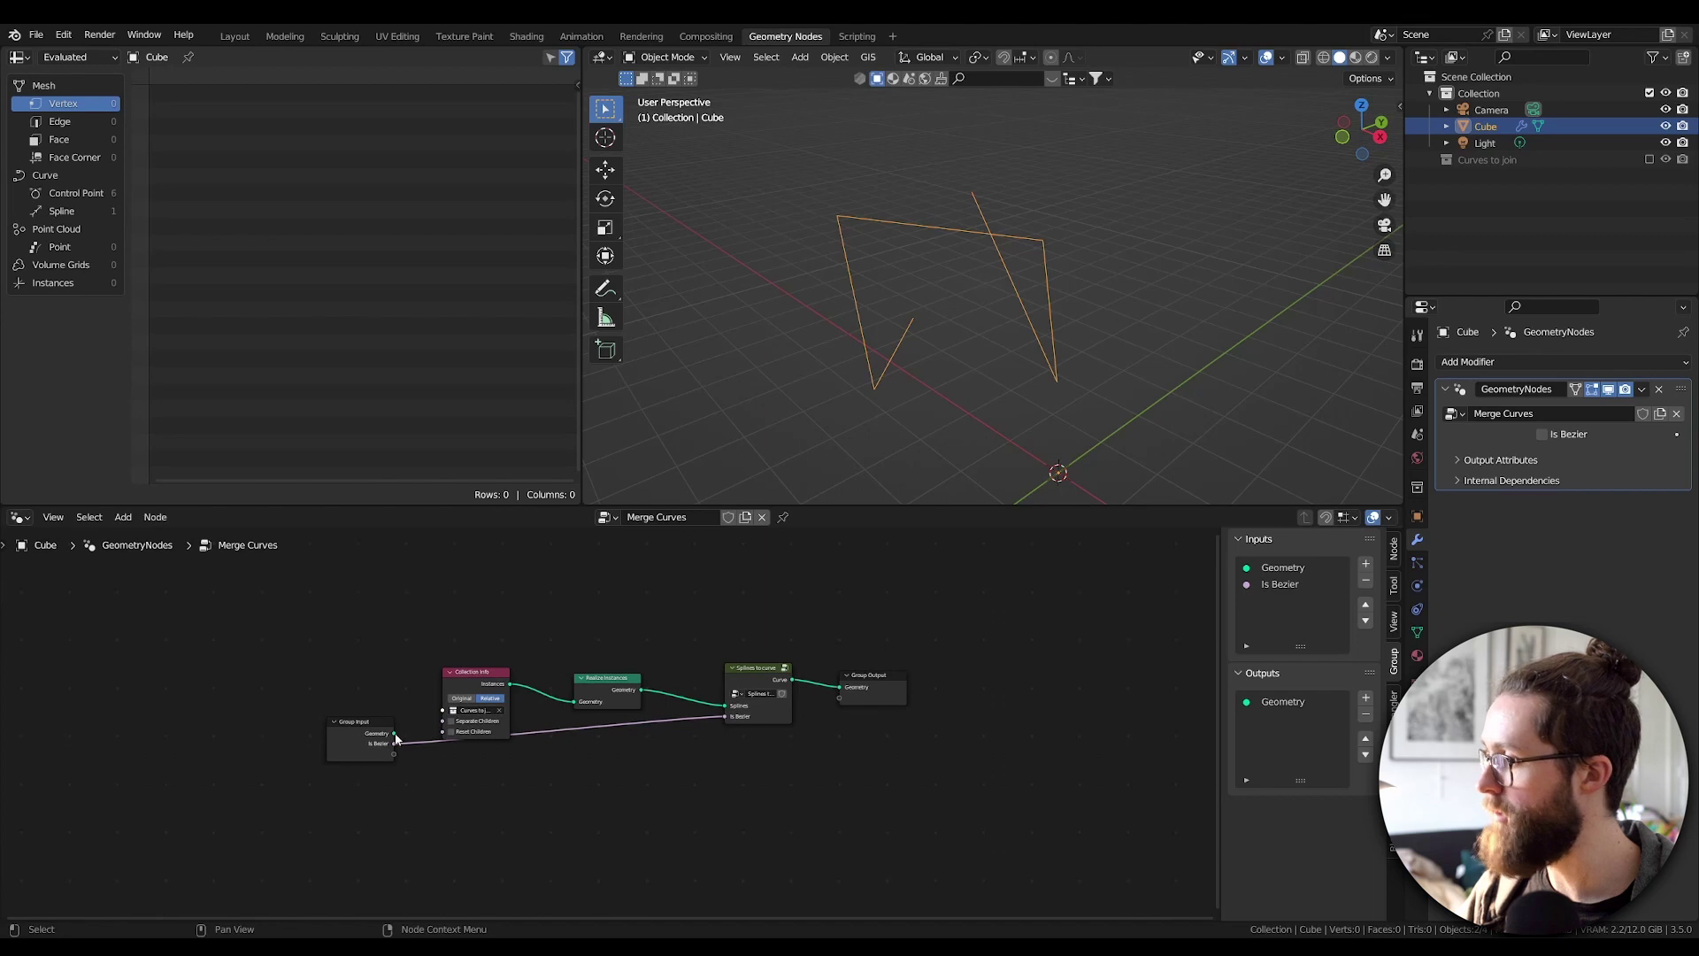
Expose the Collection Info node's collection as a Merge Curves input named "Curves Collection" and clear its default value.
{"action": "left_click_drag", "start_coordinate": [394, 753], "coordinate": [443, 710]}
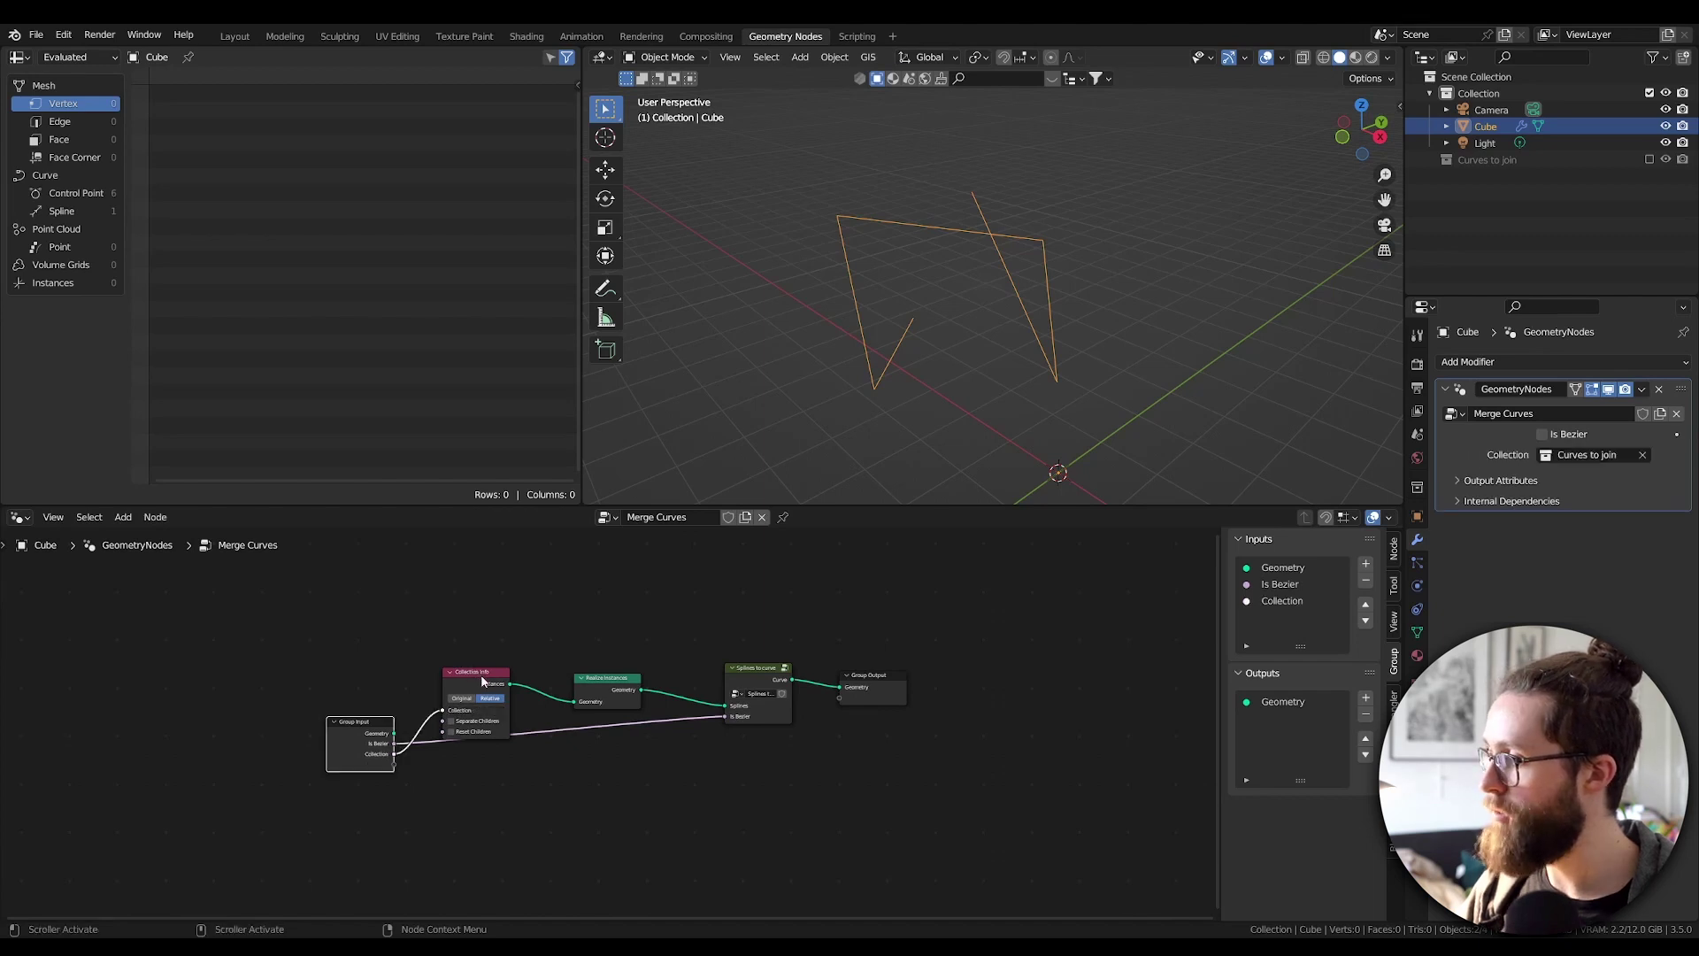
{"action": "left_click", "coordinate": [1294, 603]}
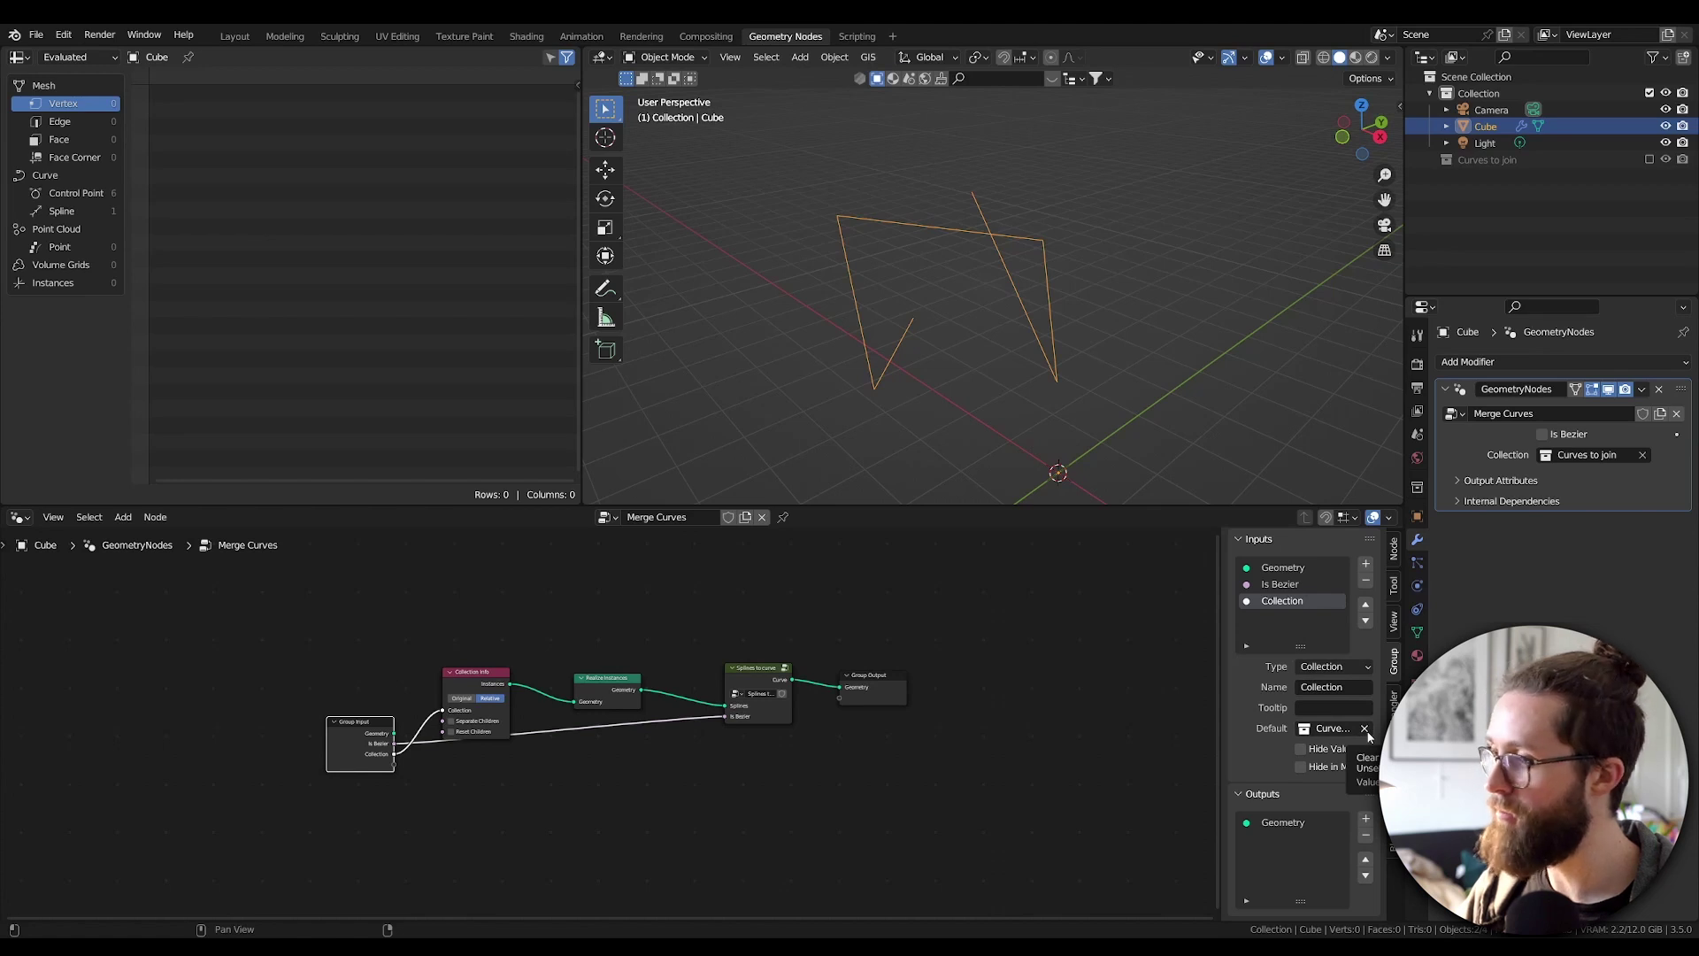
{"action": "left_click", "coordinate": [1365, 729]}
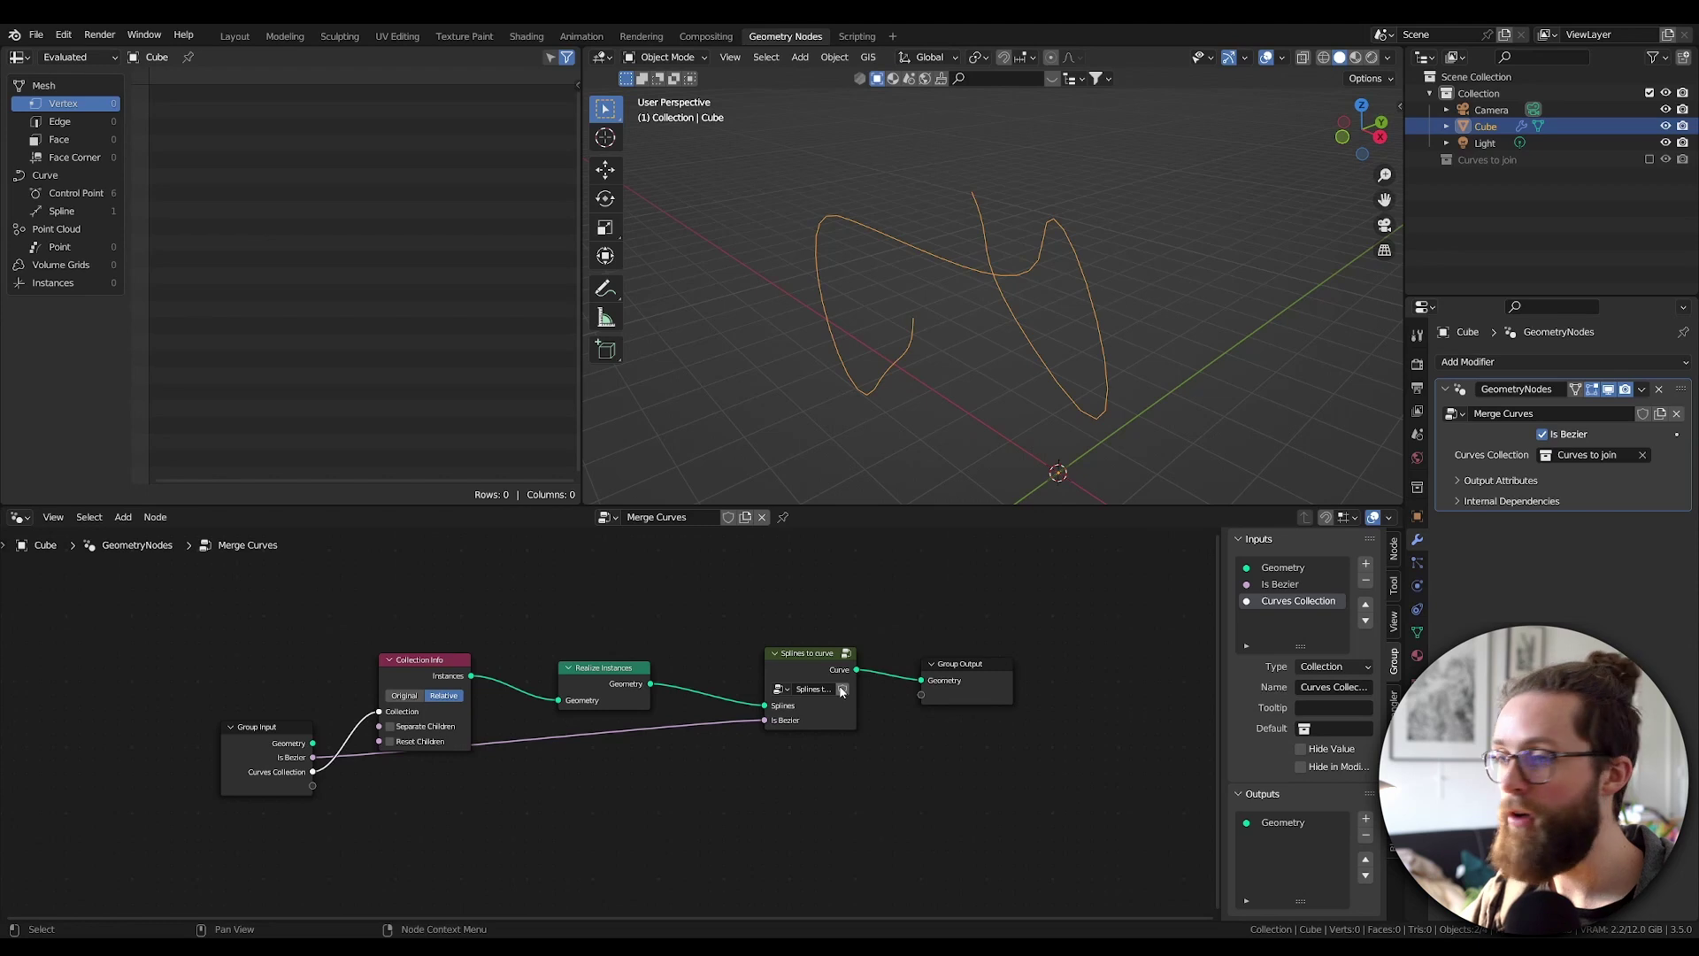
Mark both the Splines to curve and Merge Curves node groups as assets.
{"action": "right_click", "coordinate": [845, 689]}
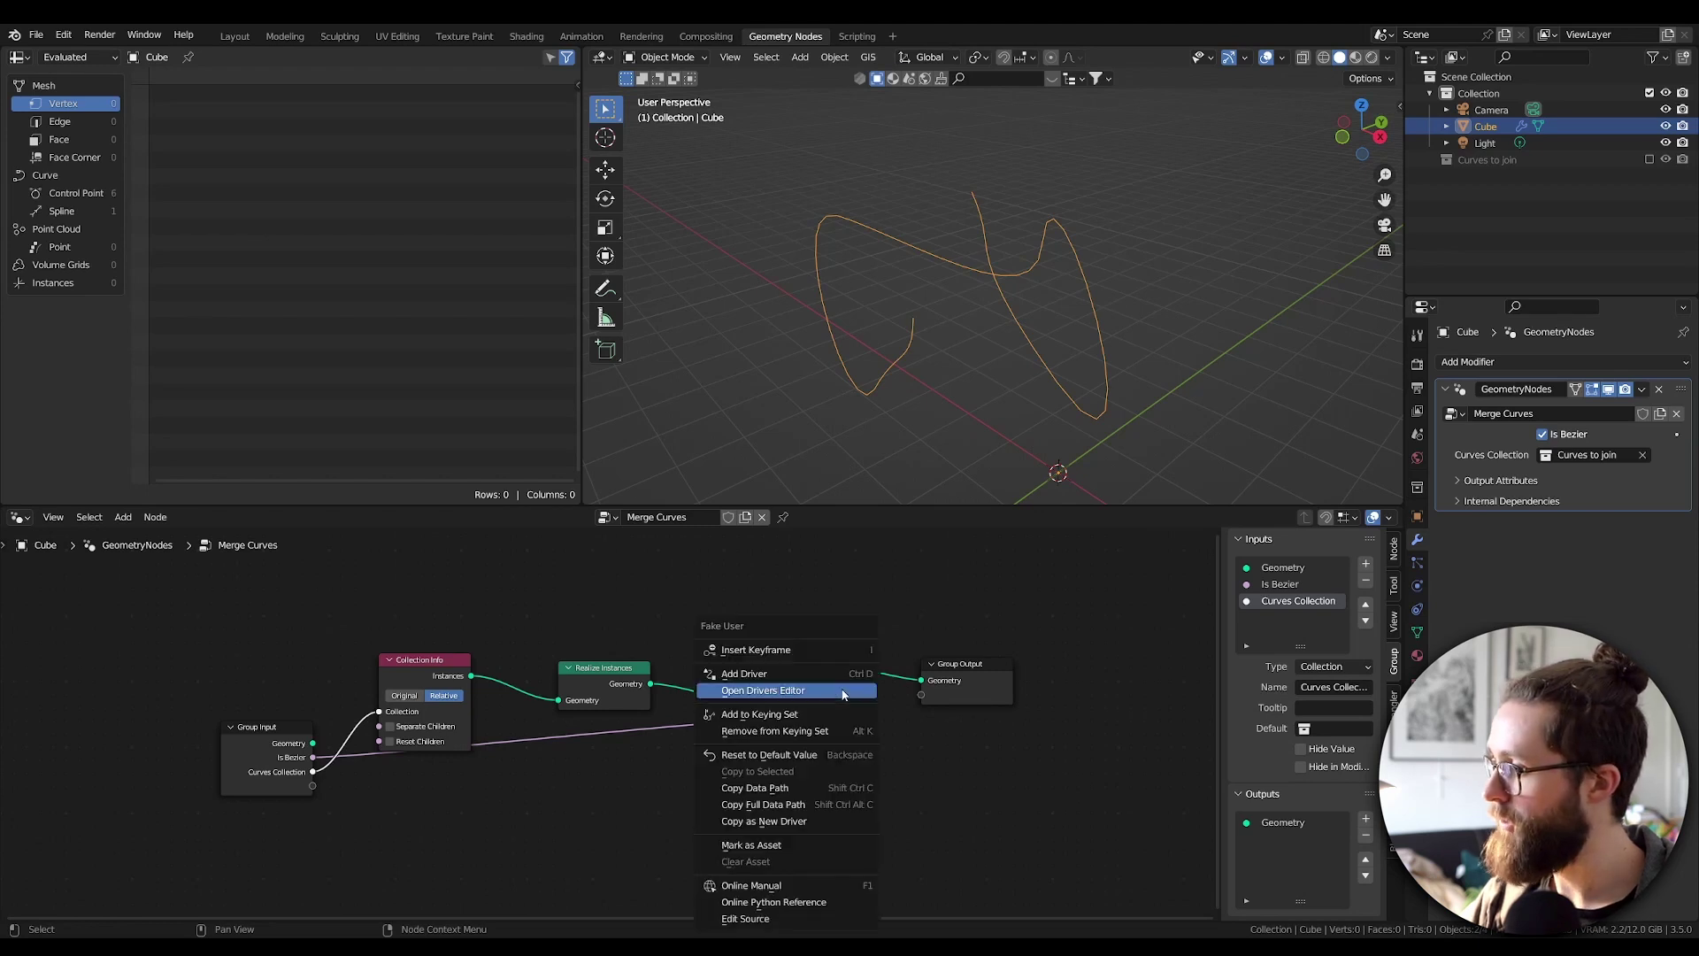
{"action": "left_click", "coordinate": [767, 846]}
{"action": "right_click", "coordinate": [729, 522]}
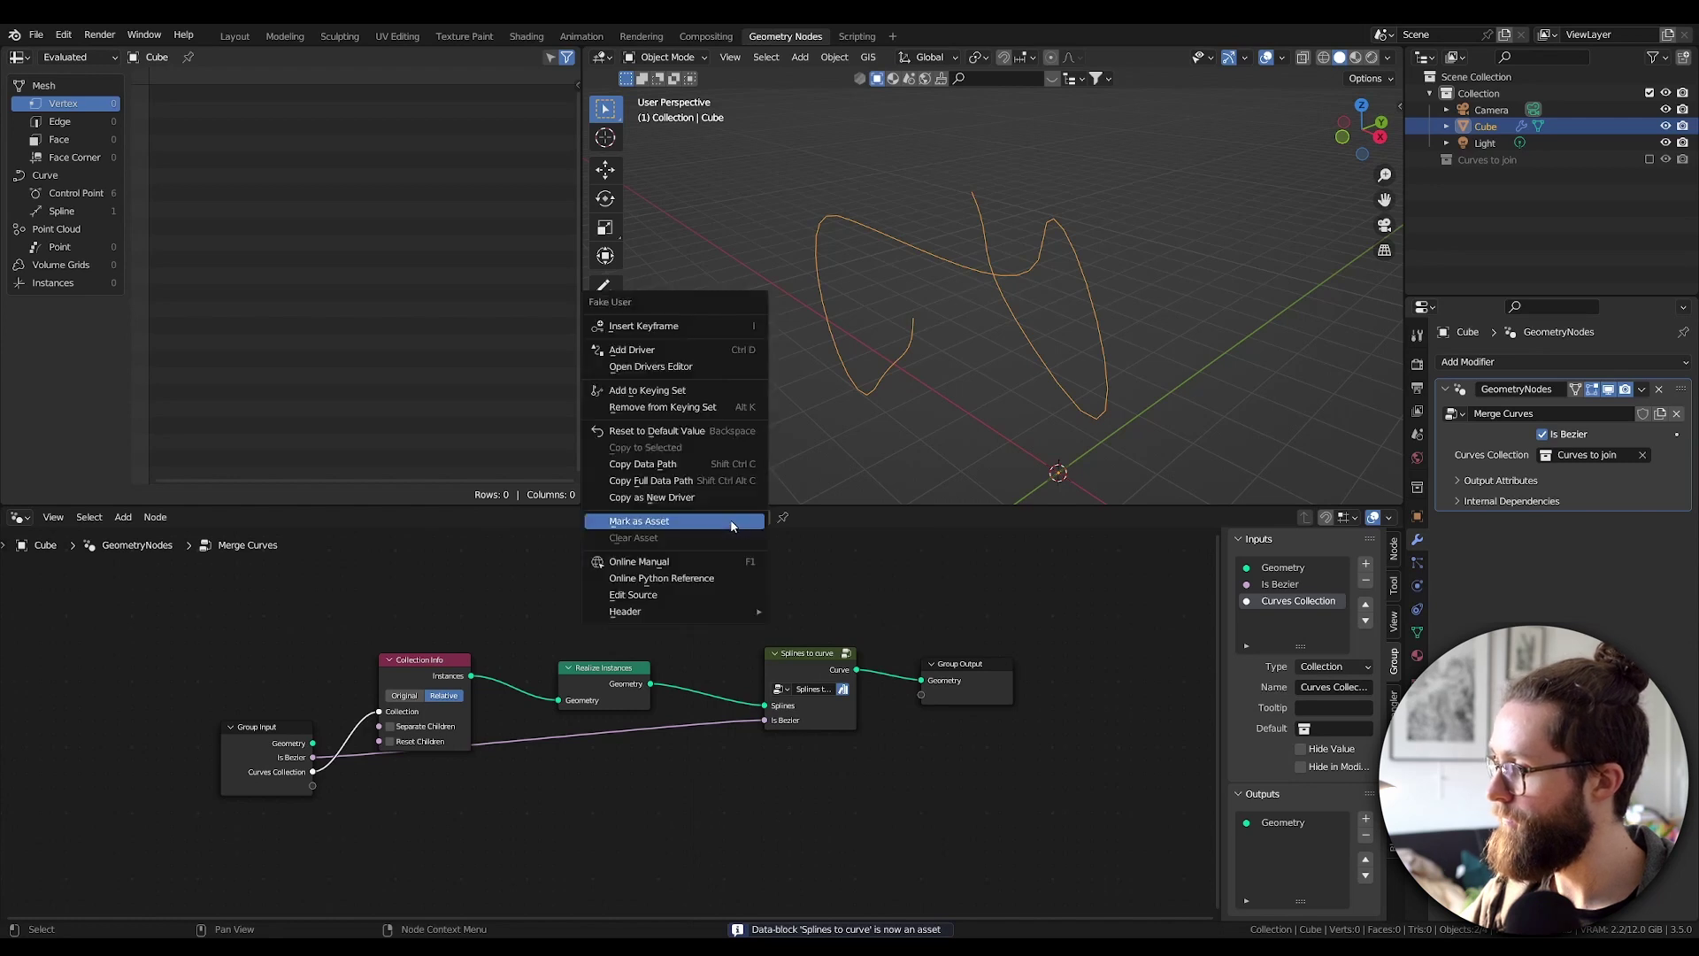
{"action": "left_click", "coordinate": [731, 520]}
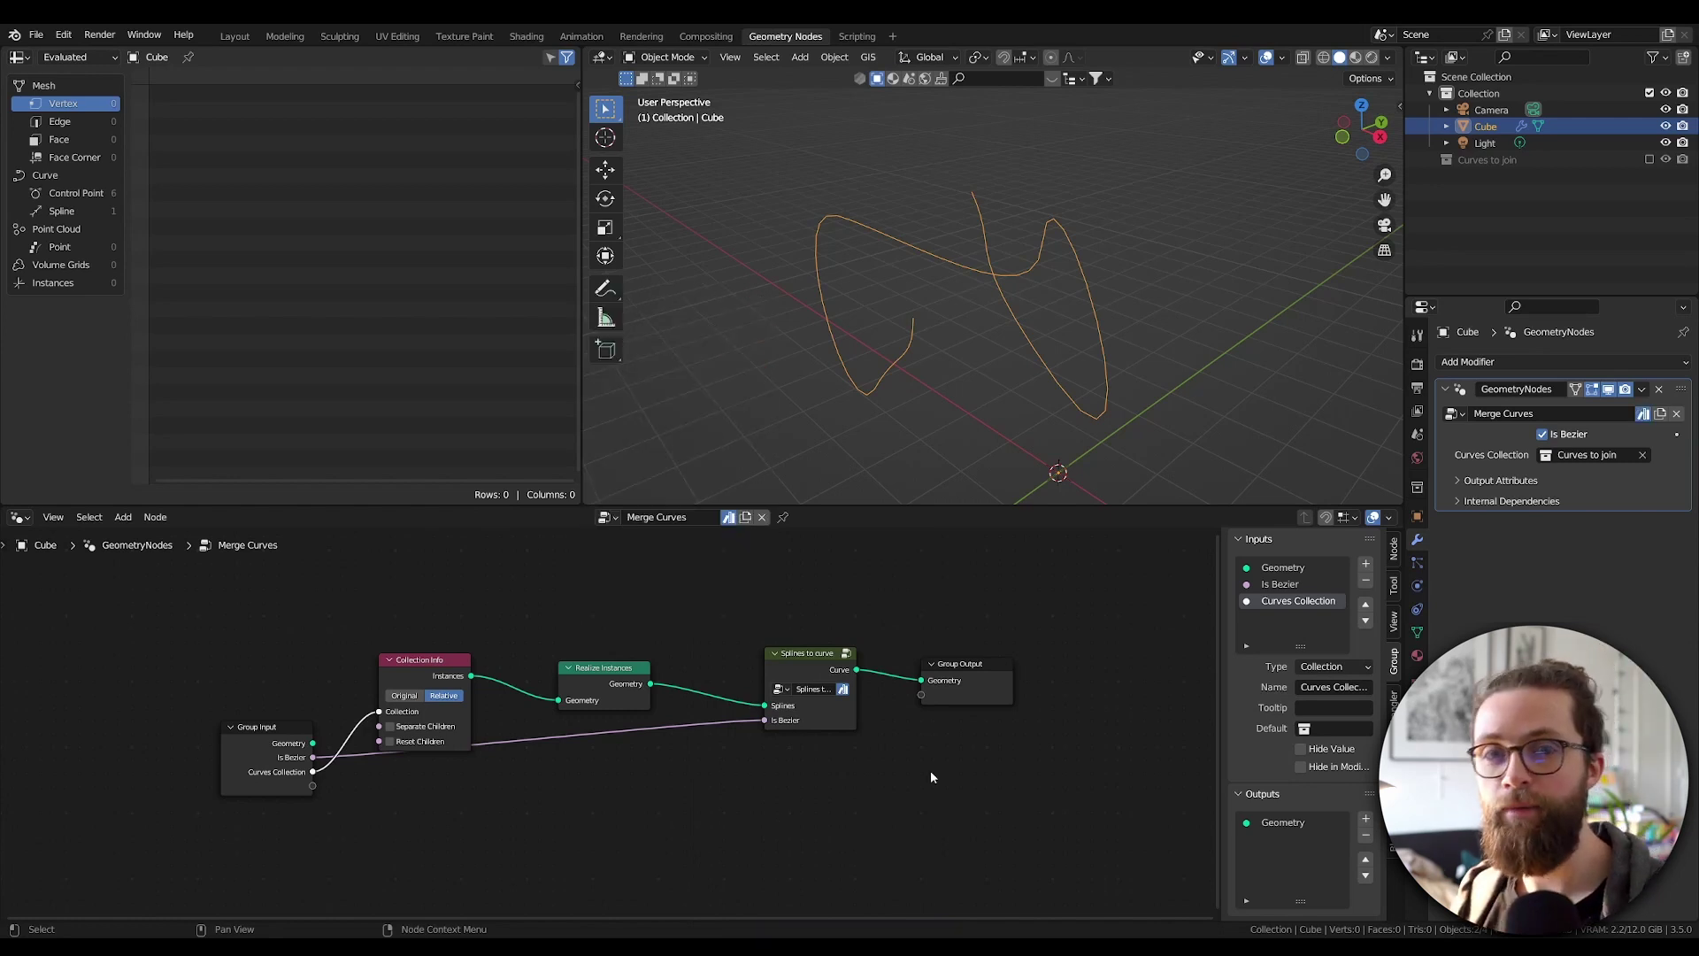